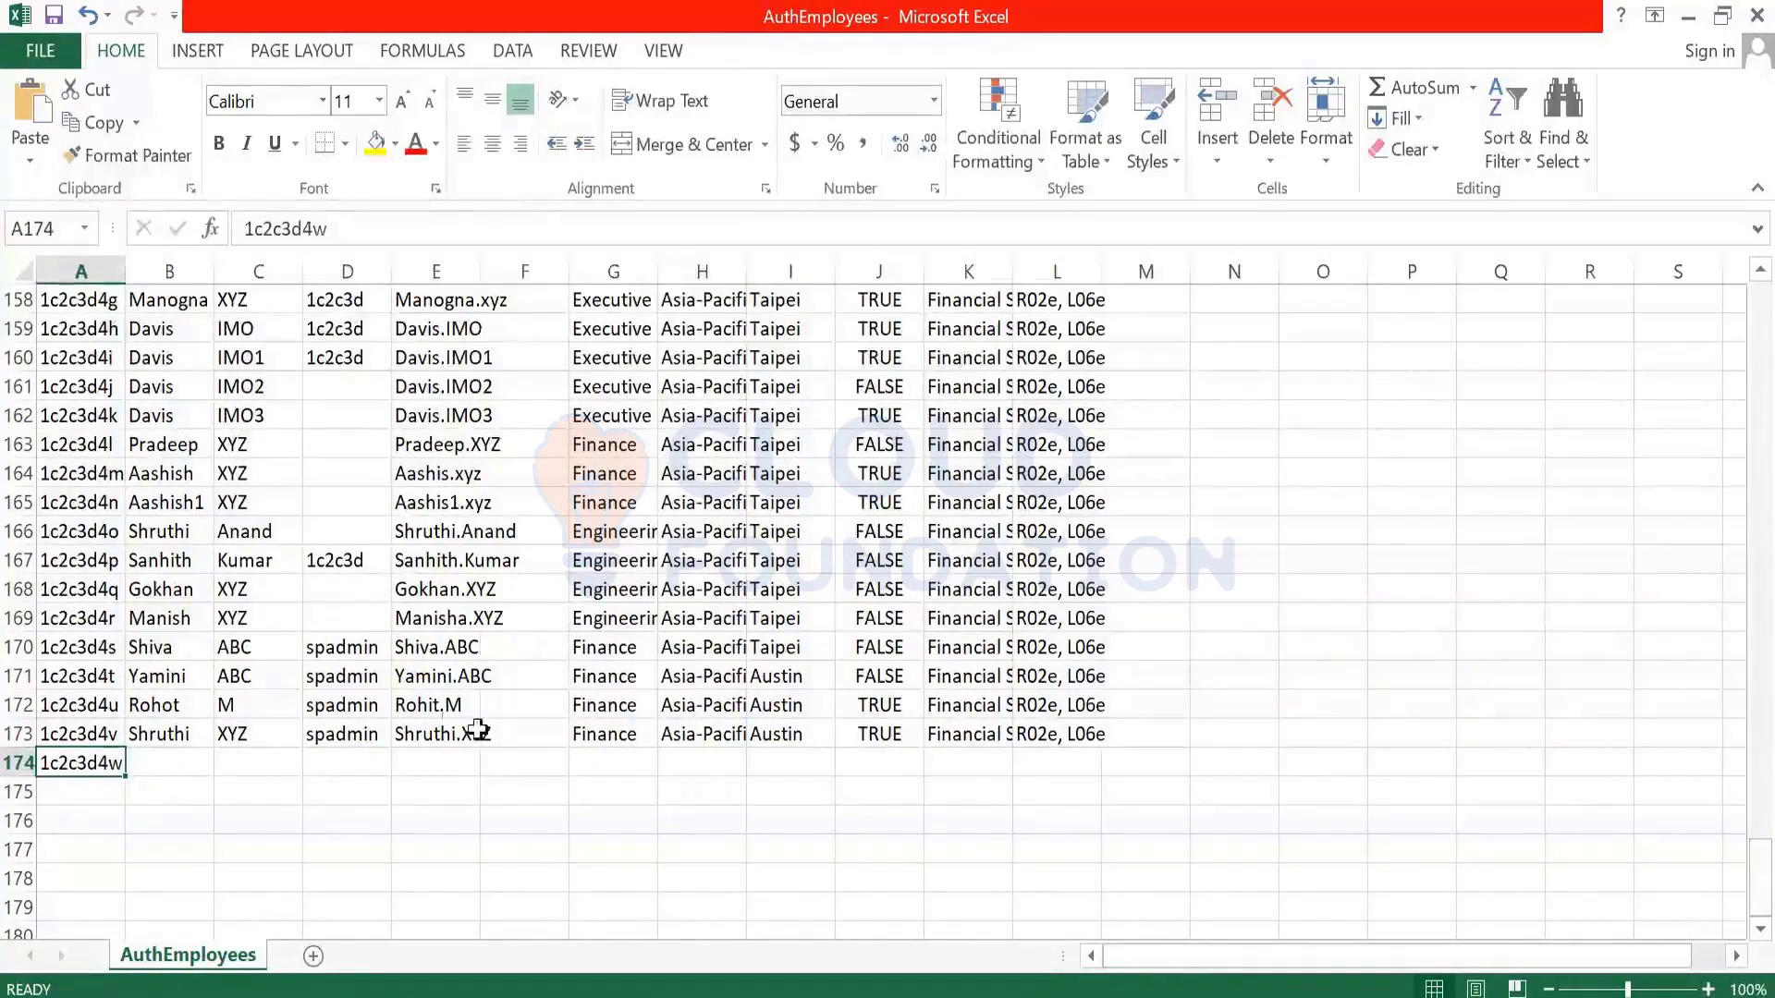
- Inspect the last employee's job title and user-name format, and new row 174's ID
{"action": "left_click", "coordinate": [966, 727]}
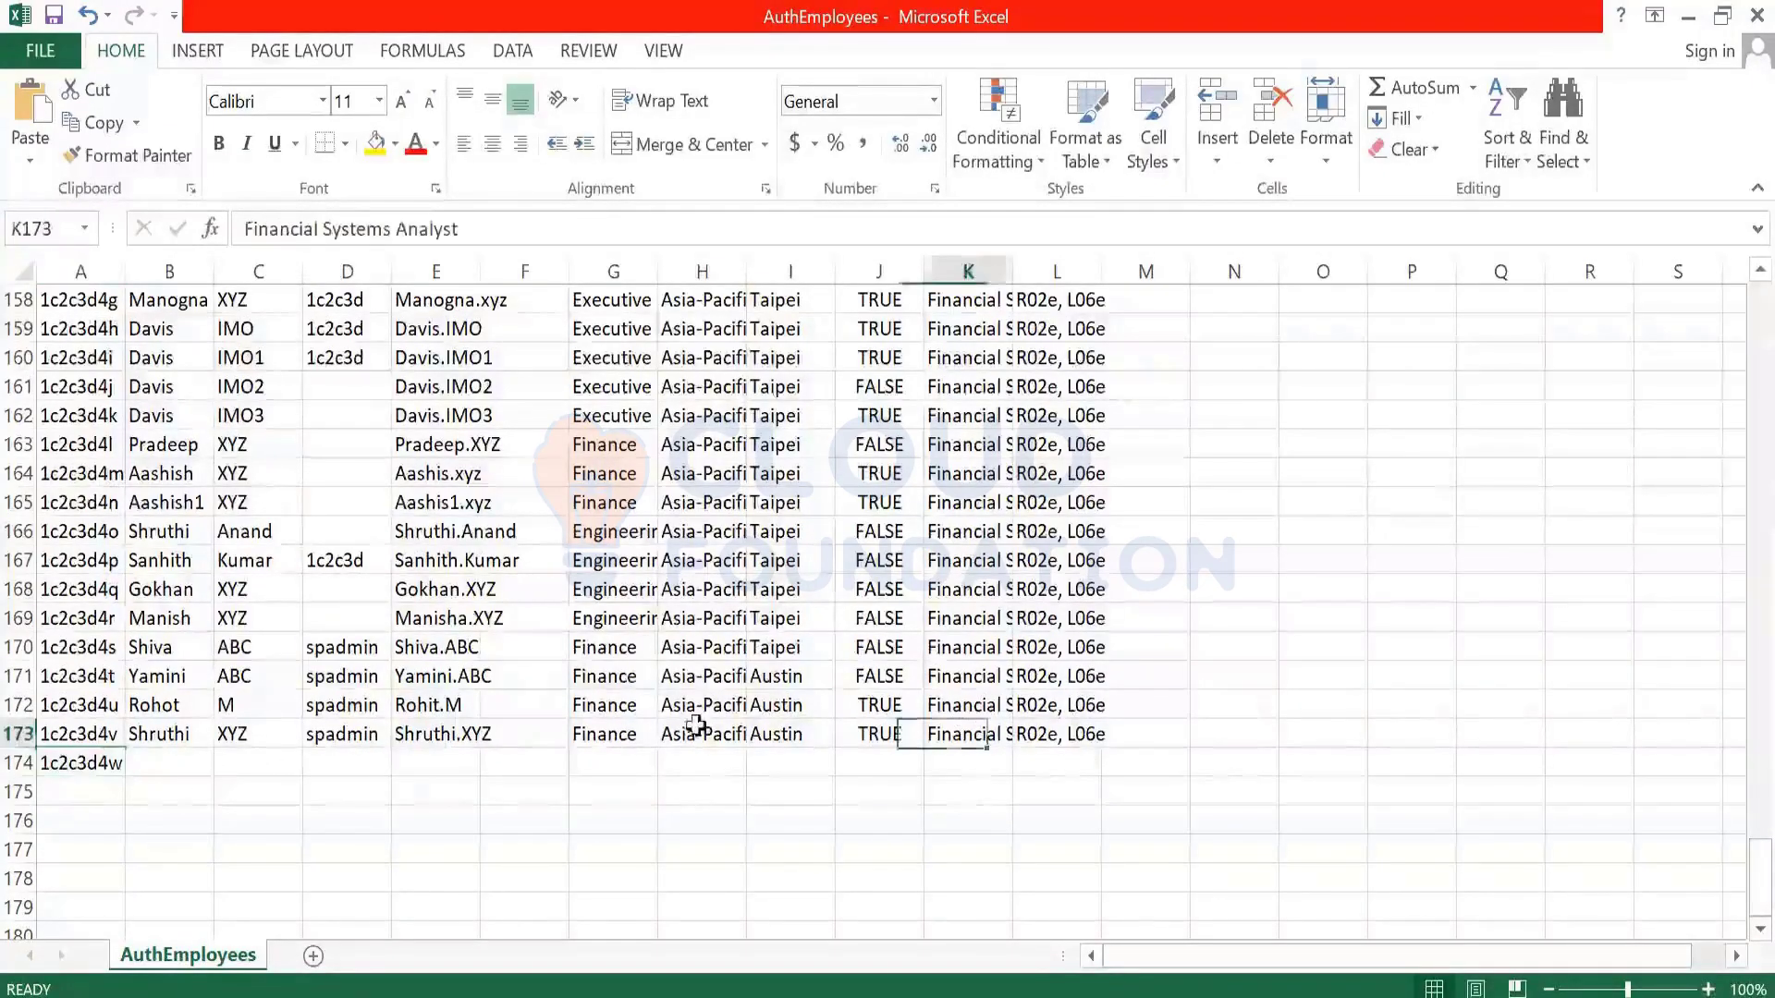
{"action": "left_click", "coordinate": [410, 735]}
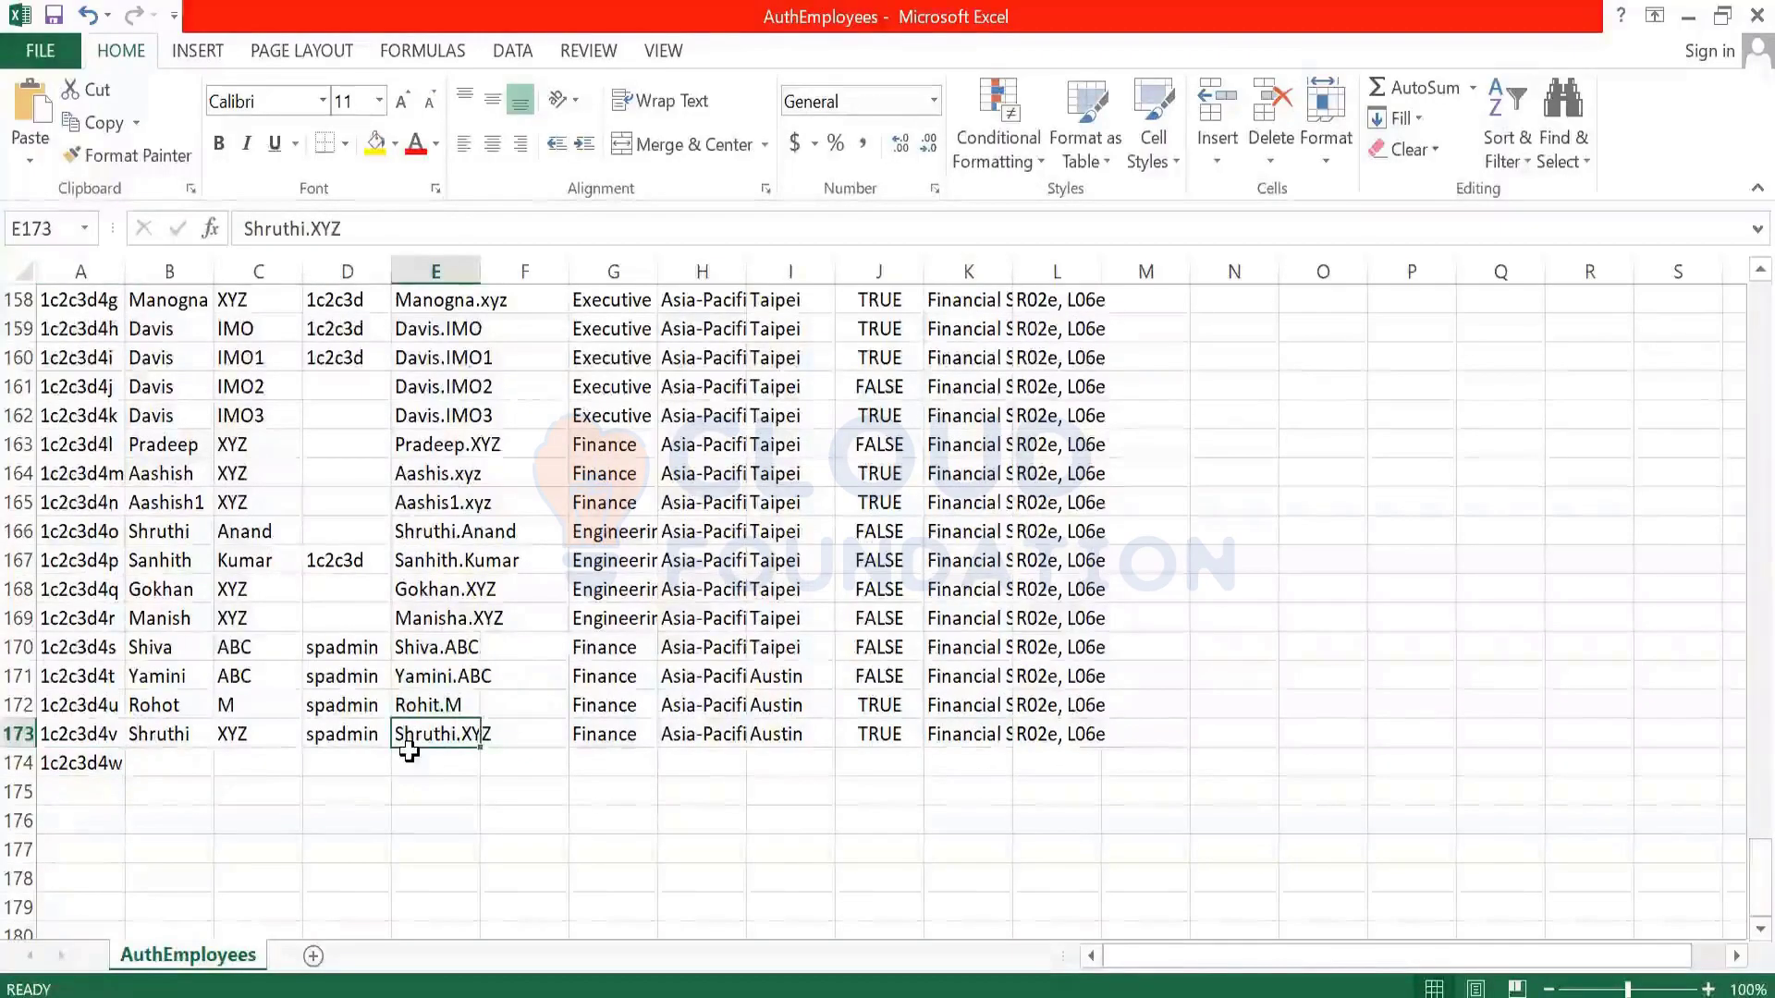
{"action": "left_click", "coordinate": [418, 765]}
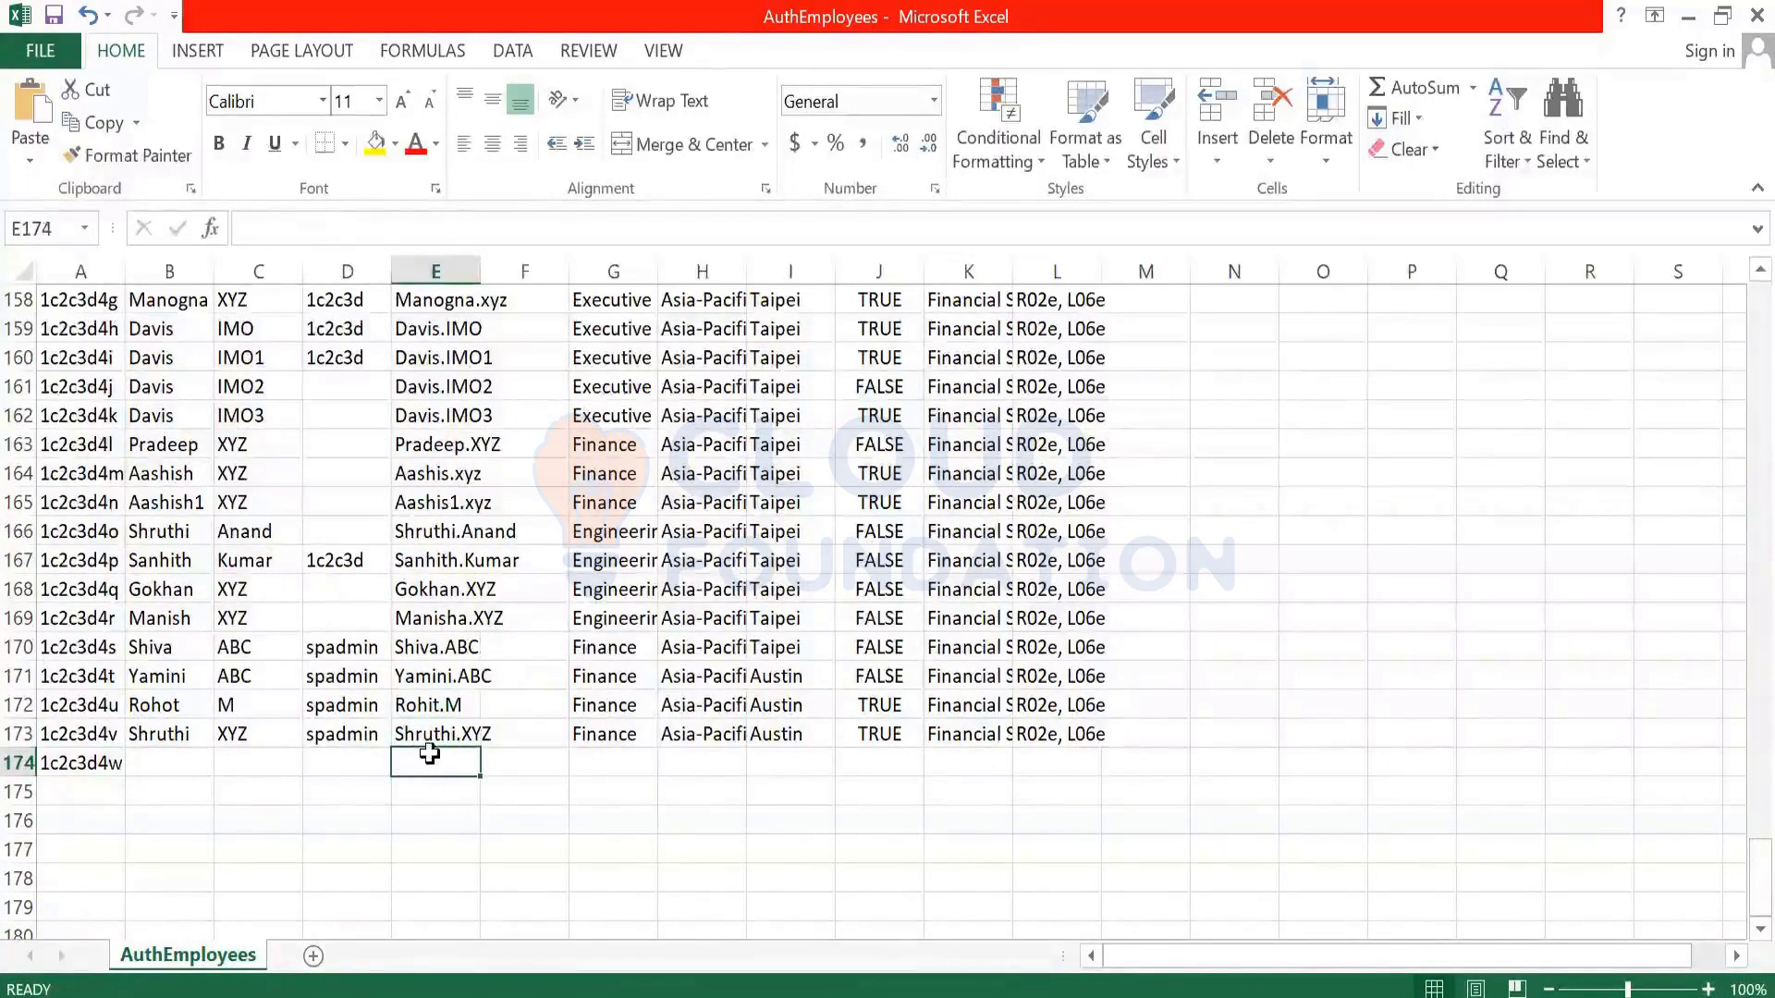
{"action": "left_click", "coordinate": [88, 766]}
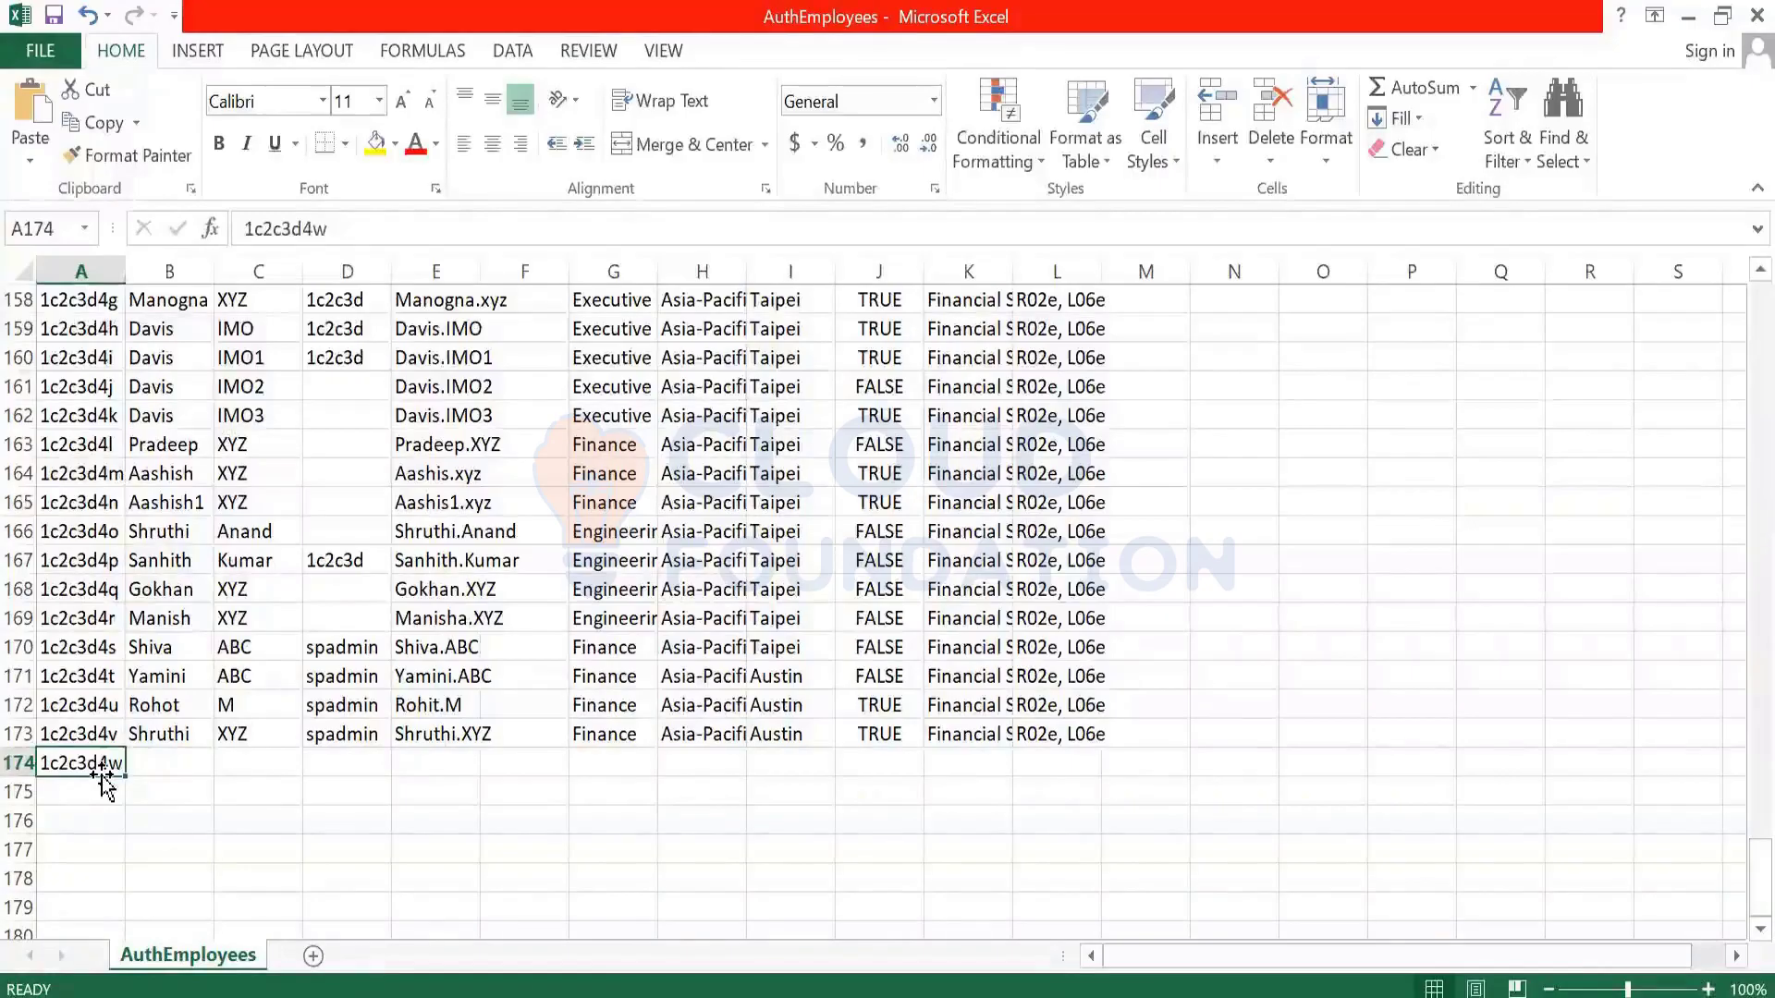
{"action": "left_click", "coordinate": [164, 755]}
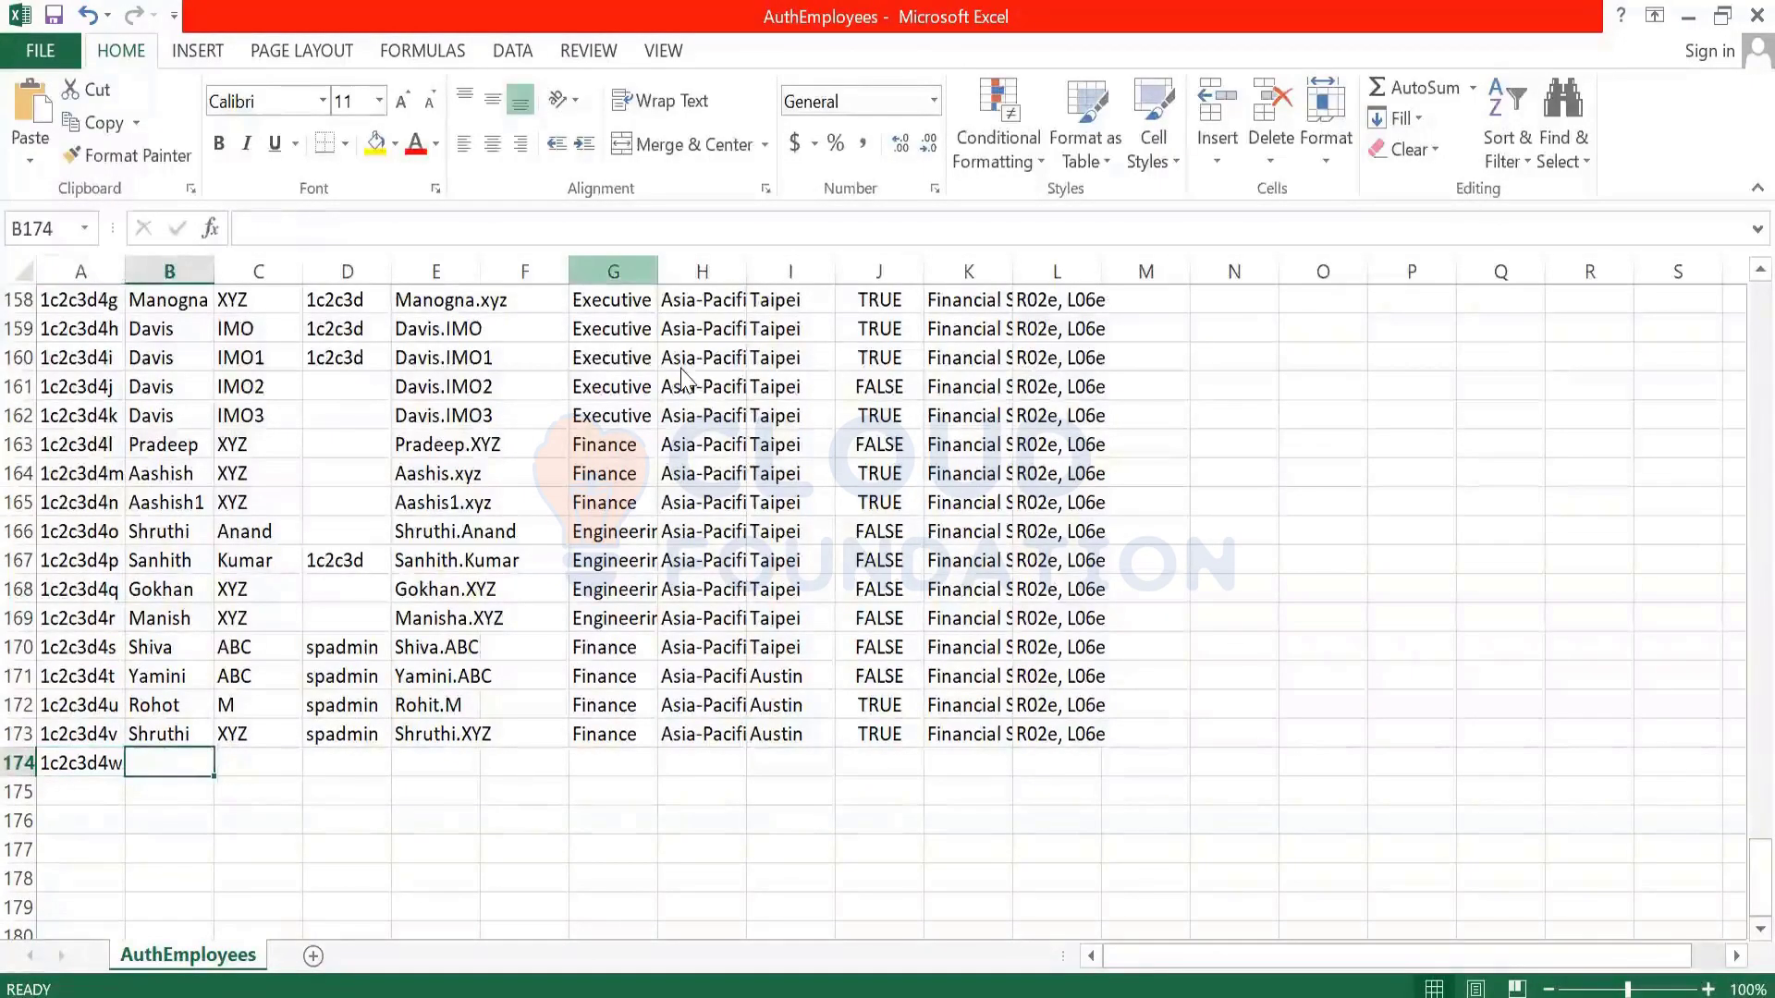
- AutoFit column E to fit its longest user name
{"action": "key", "text": "alt+Tab"}
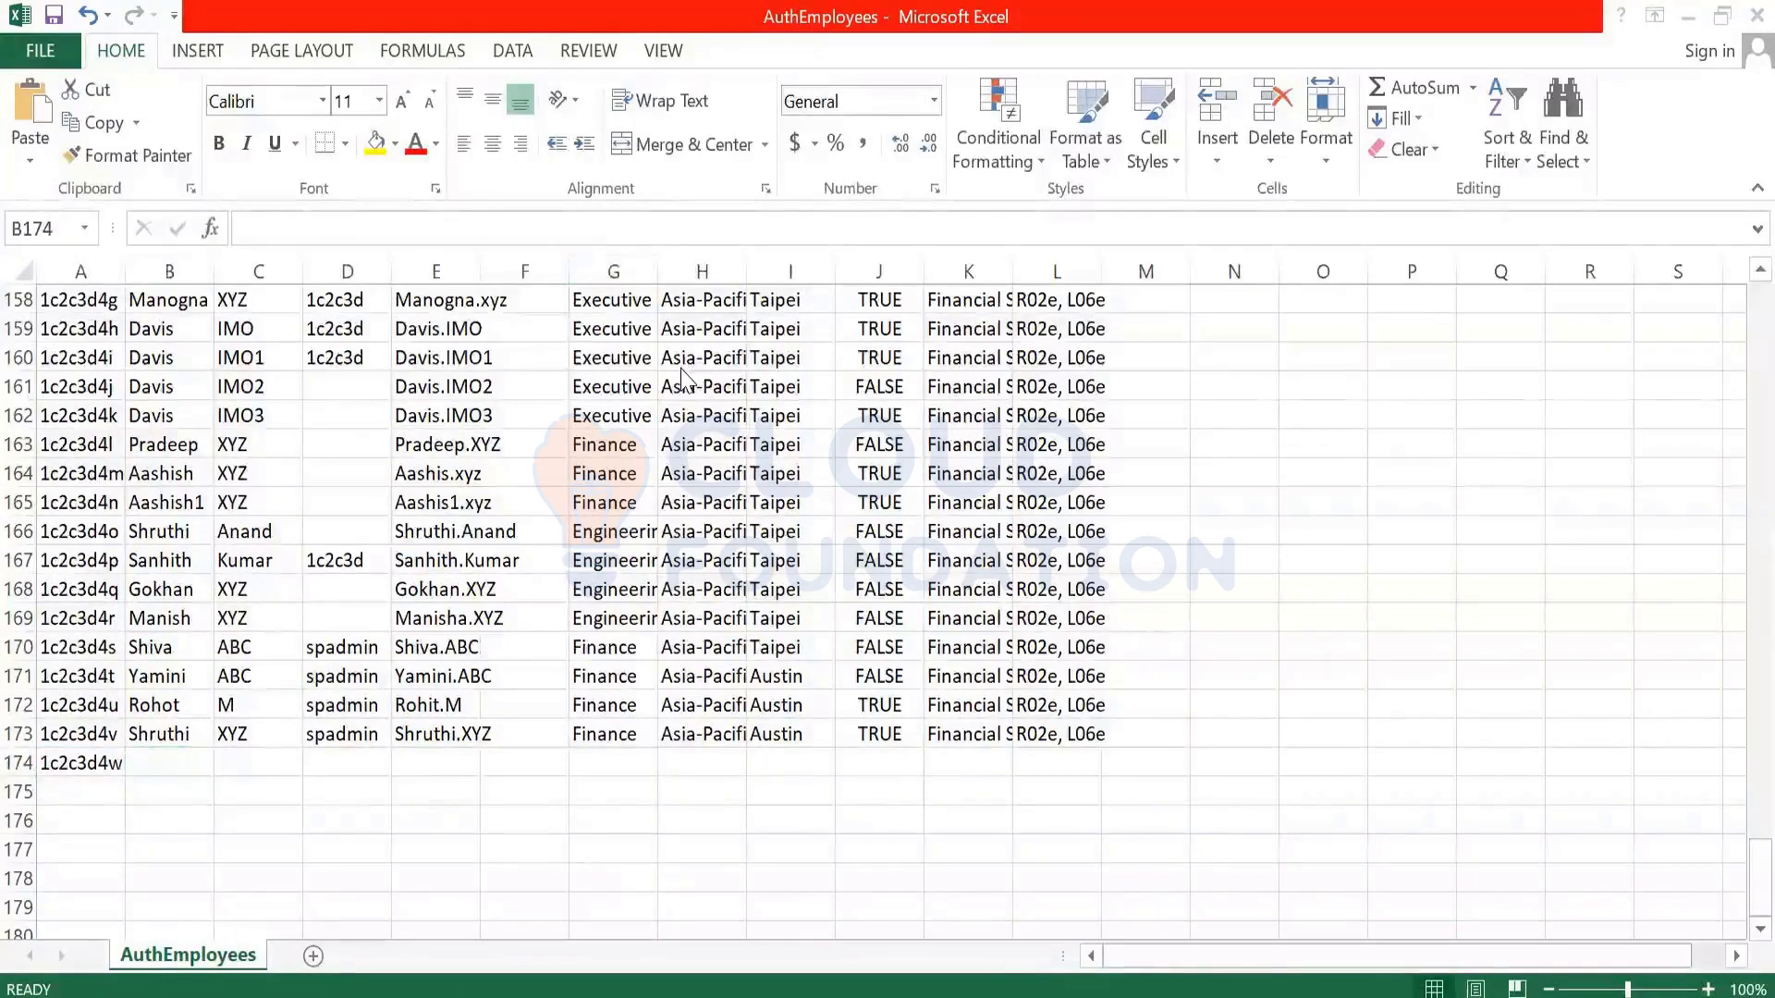
{"action": "key", "text": "alt+Tab"}
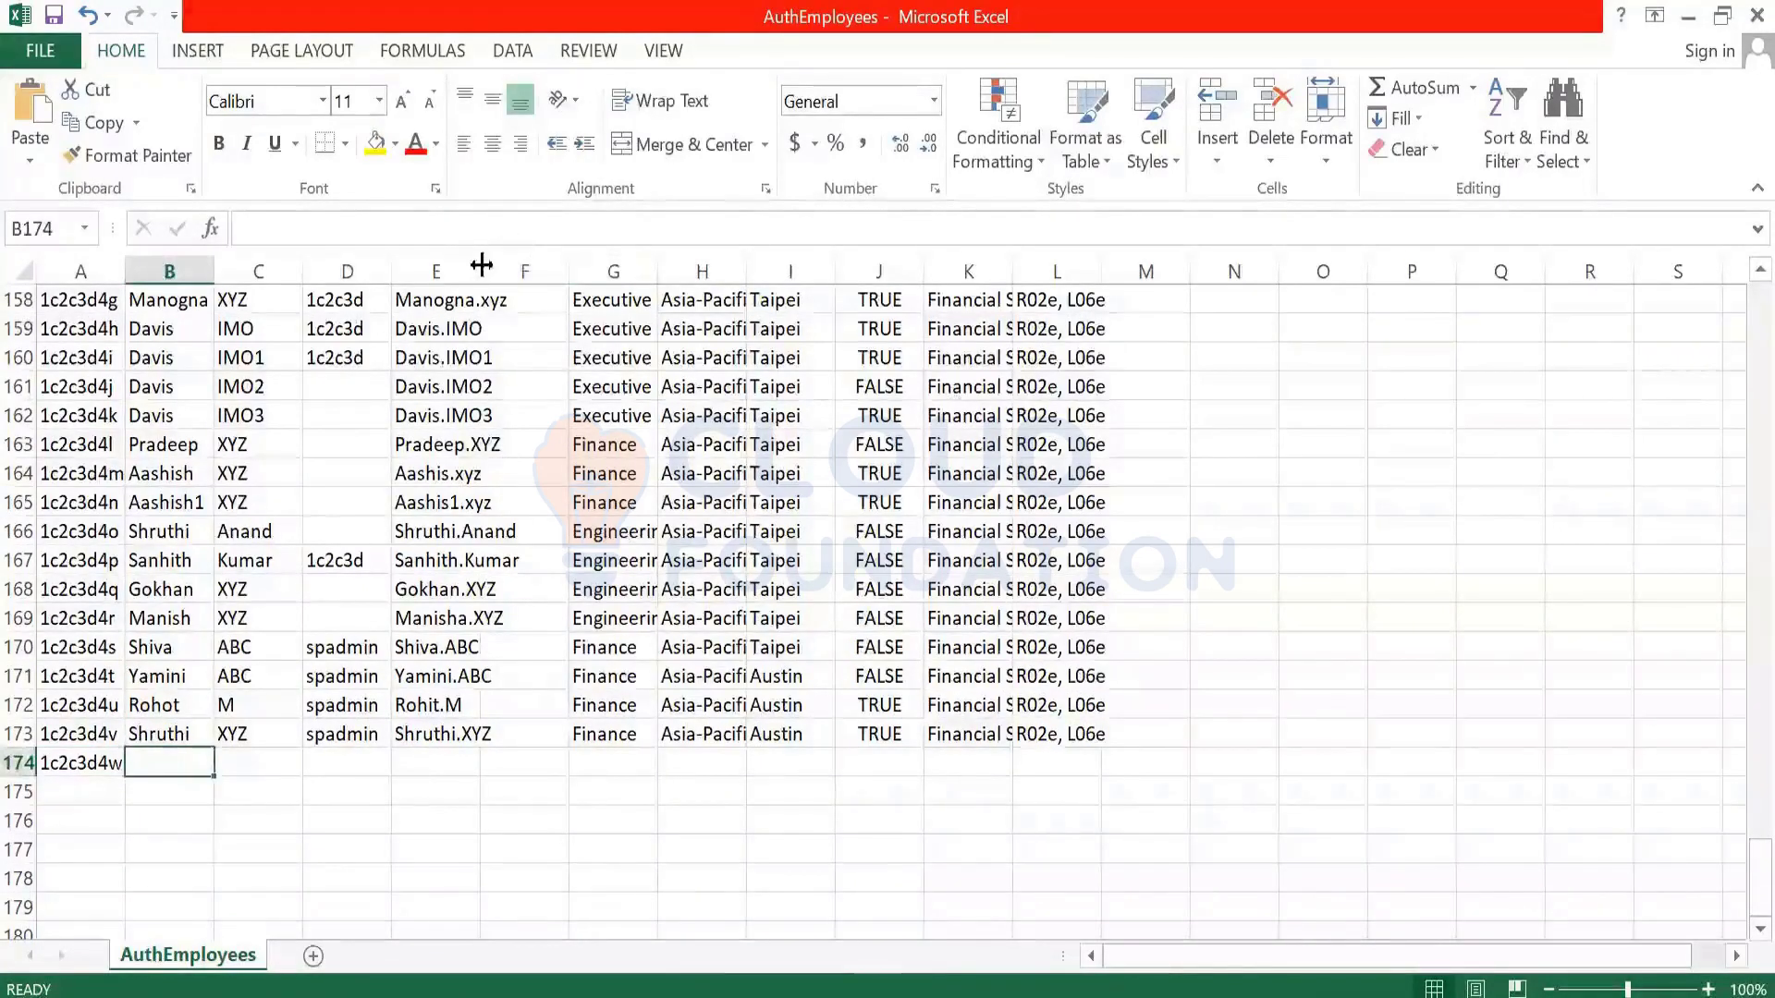
{"action": "double_click", "coordinate": [479, 271]}
- Check new row 174's ID and user-name cells, then select first-name cell B174
{"action": "left_click", "coordinate": [457, 762]}
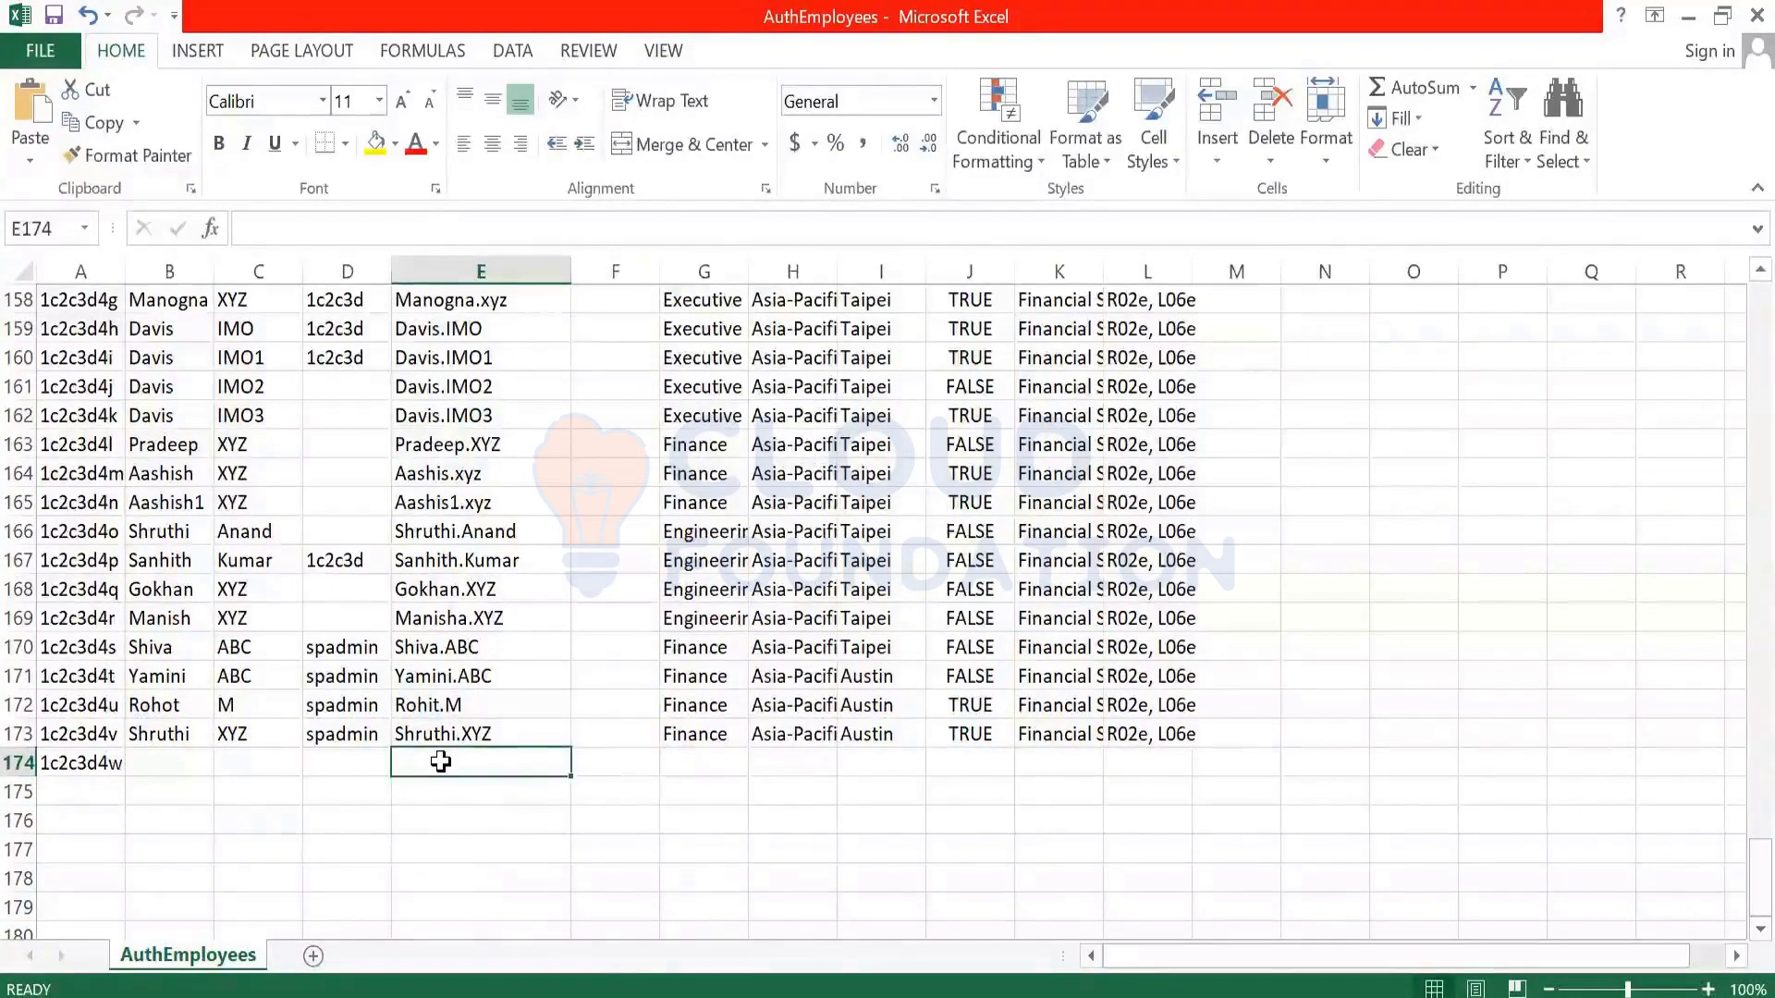
{"action": "left_click", "coordinate": [85, 763]}
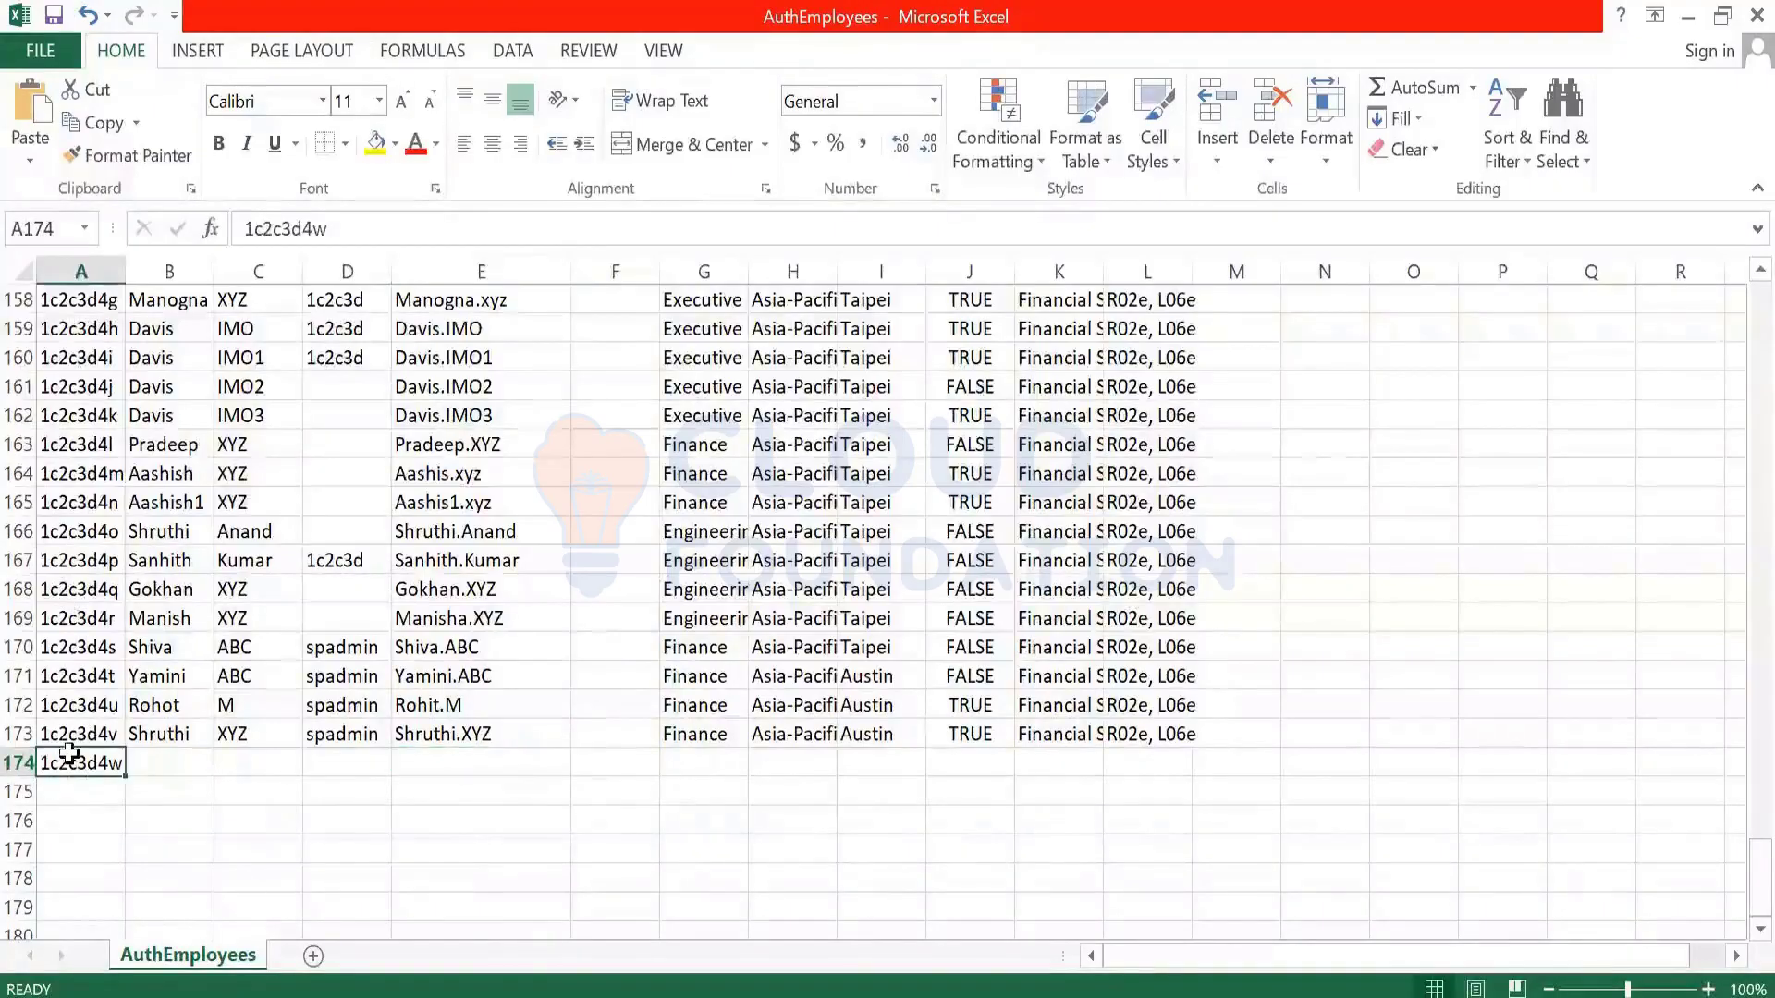
{"action": "left_click", "coordinate": [153, 762]}
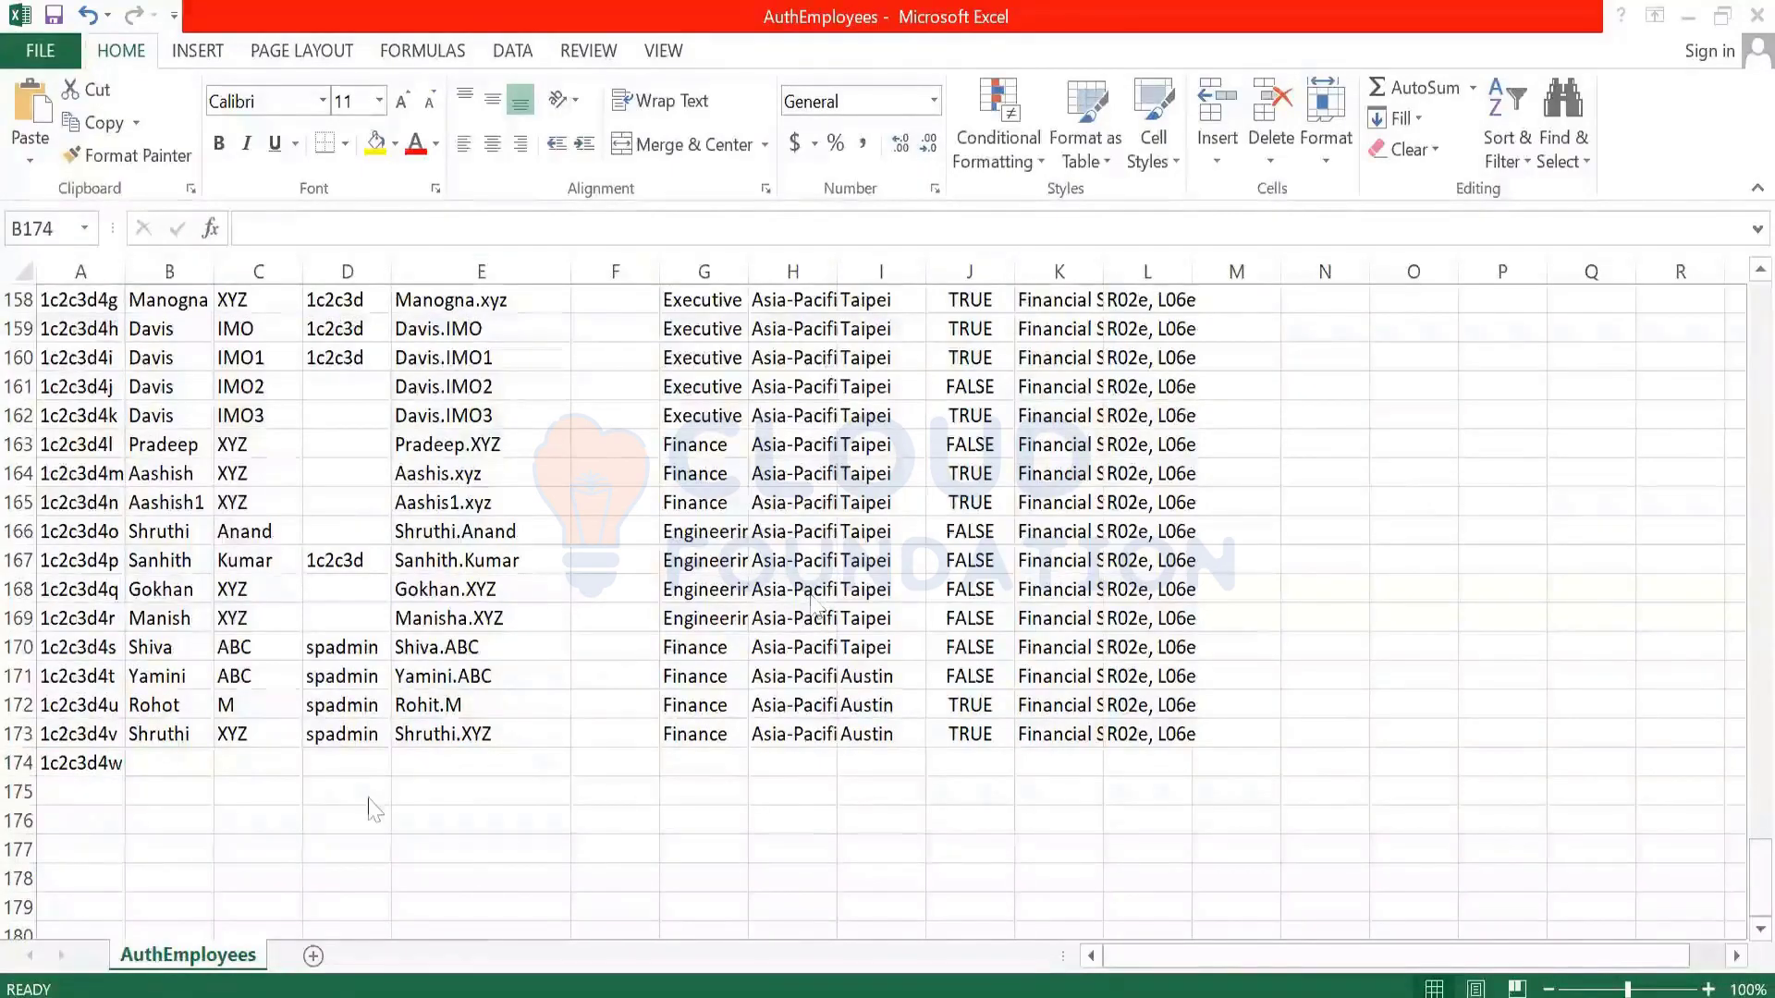
{"action": "left_click", "coordinate": [171, 760]}
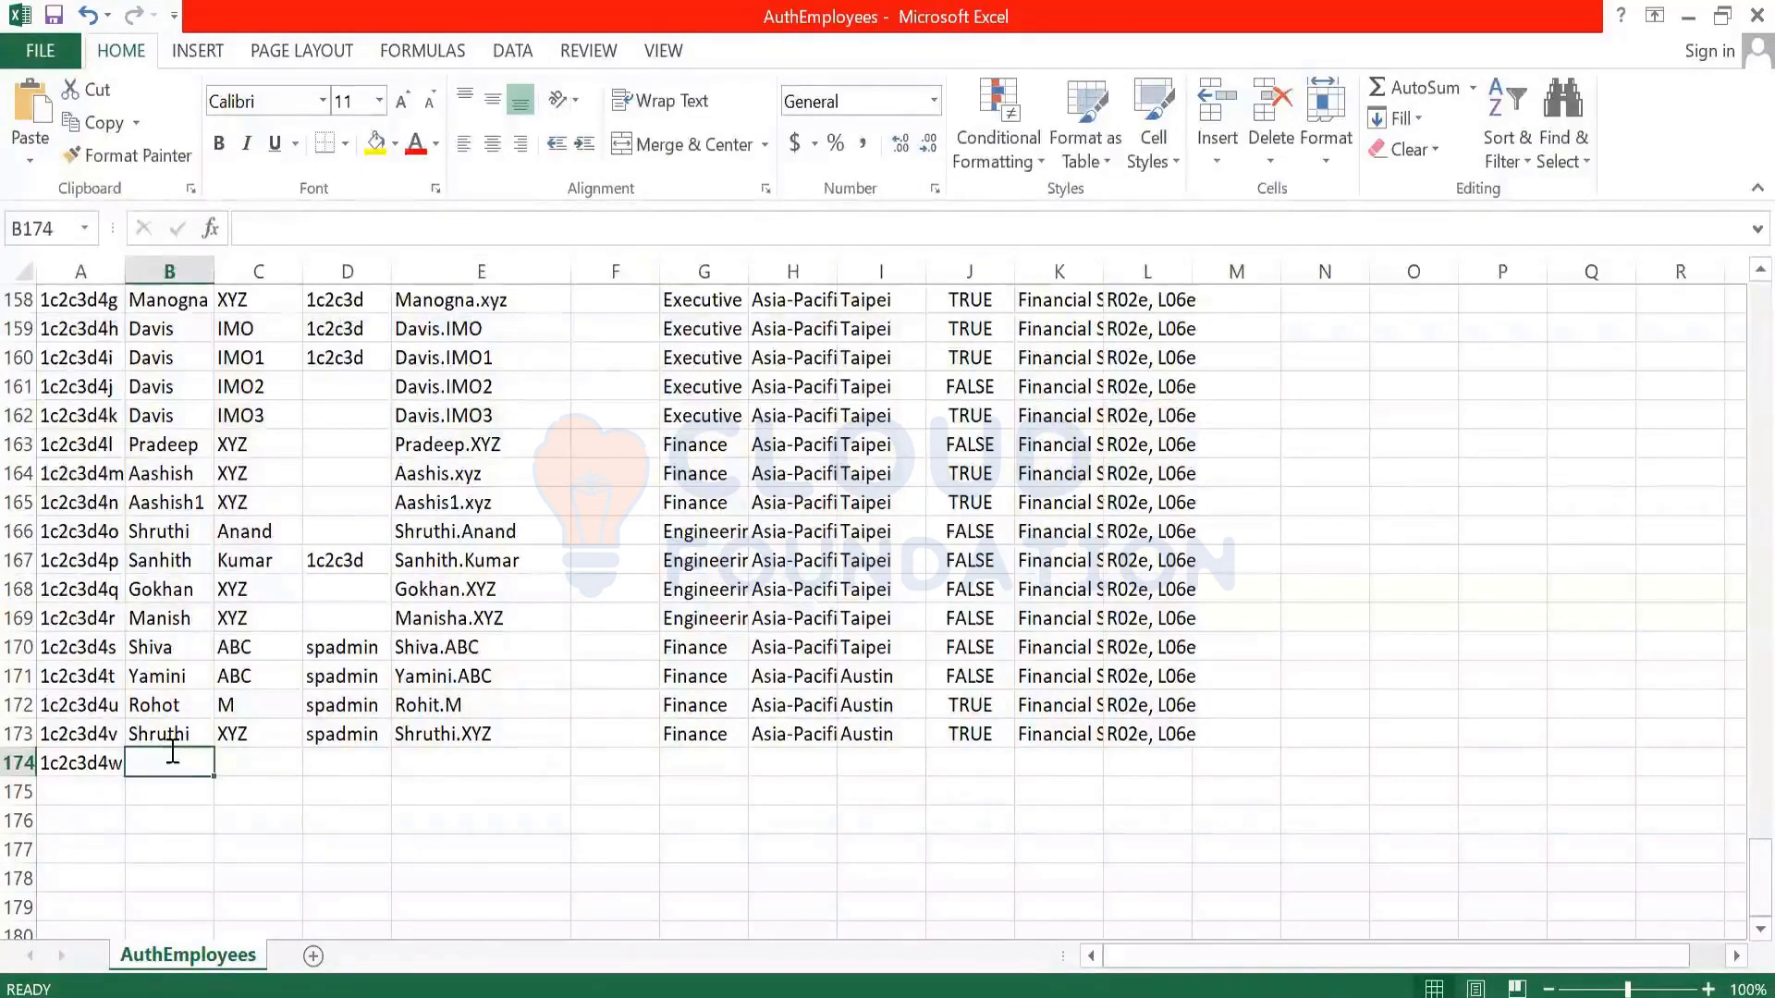
- Enter the new employee's first name, last name, manager spadmin and first.last user name in B174:E174
{"action": "key", "text": "Tab"}
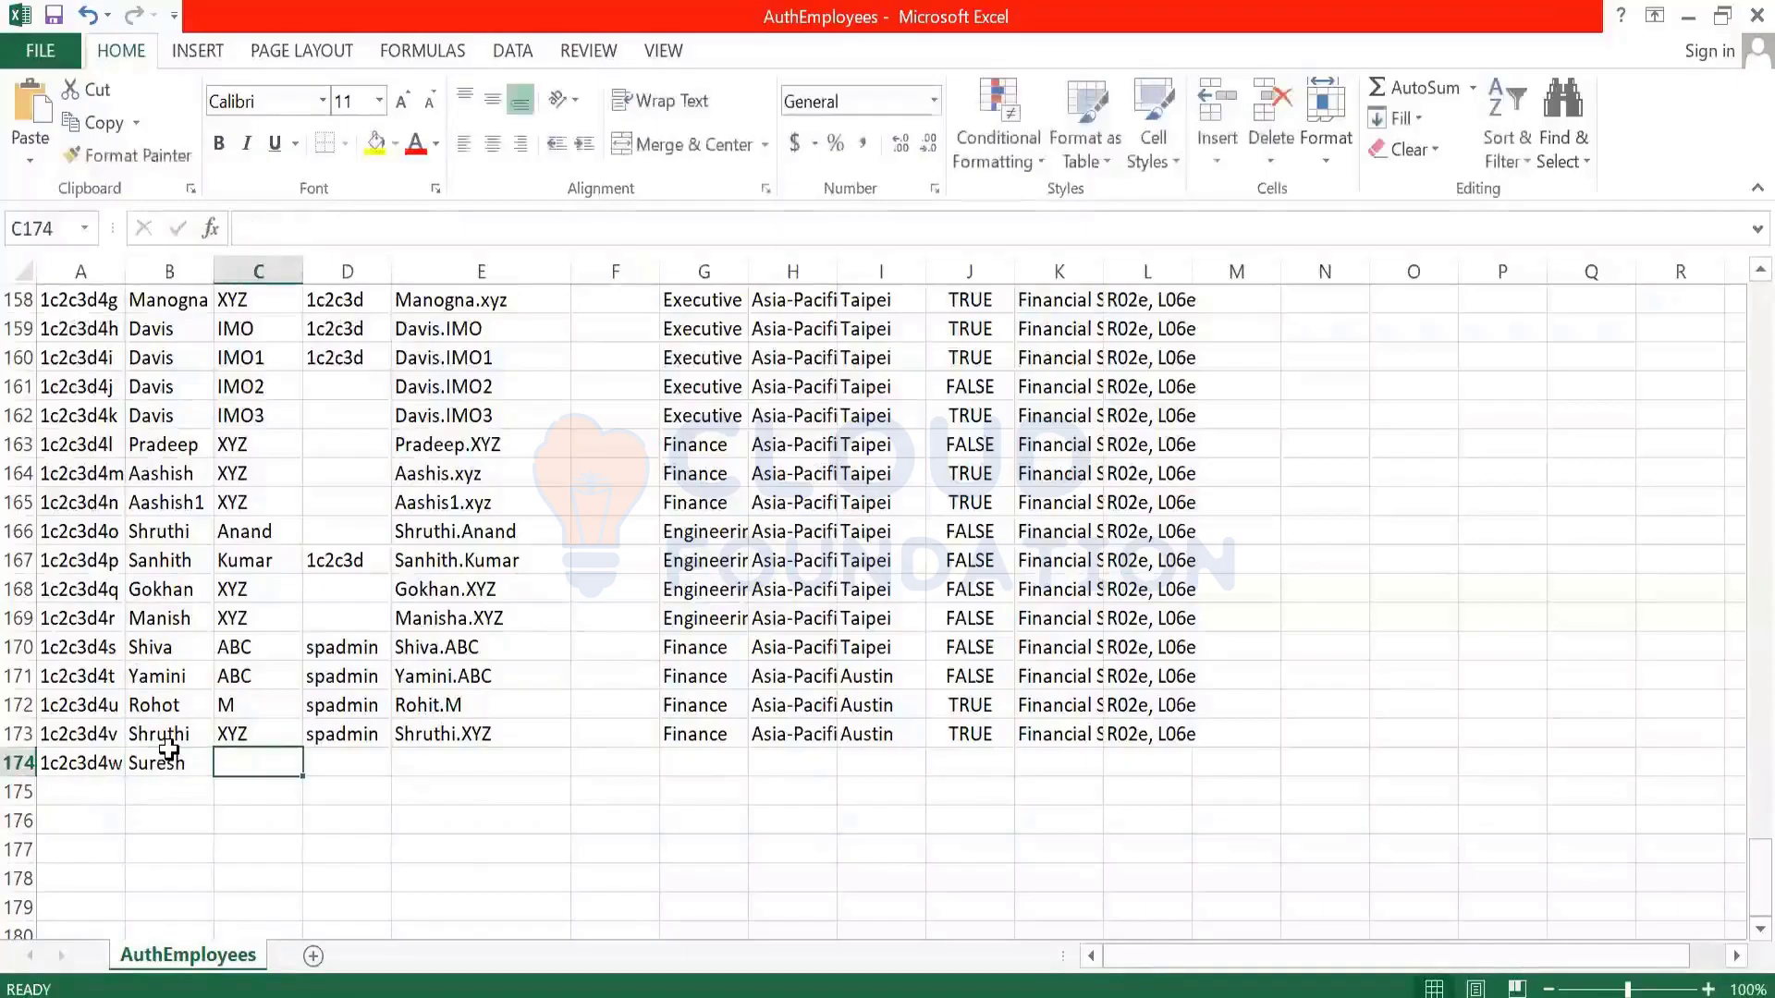
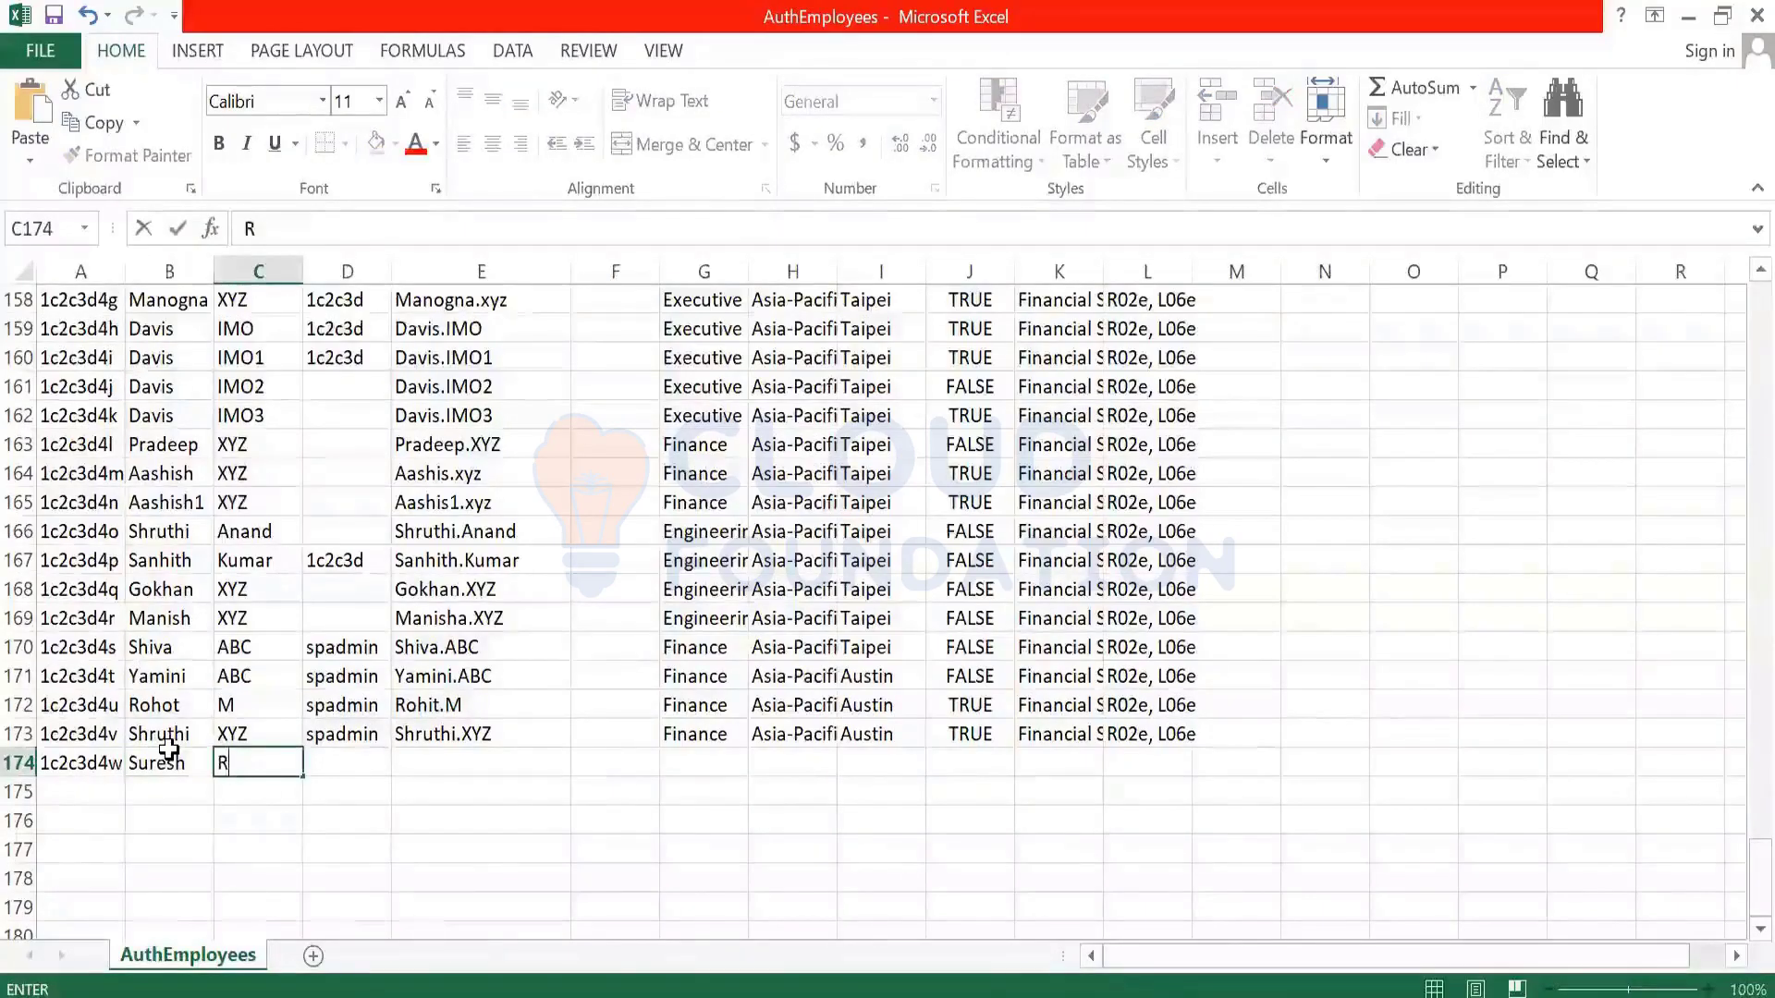
{"action": "key", "text": "Tab"}
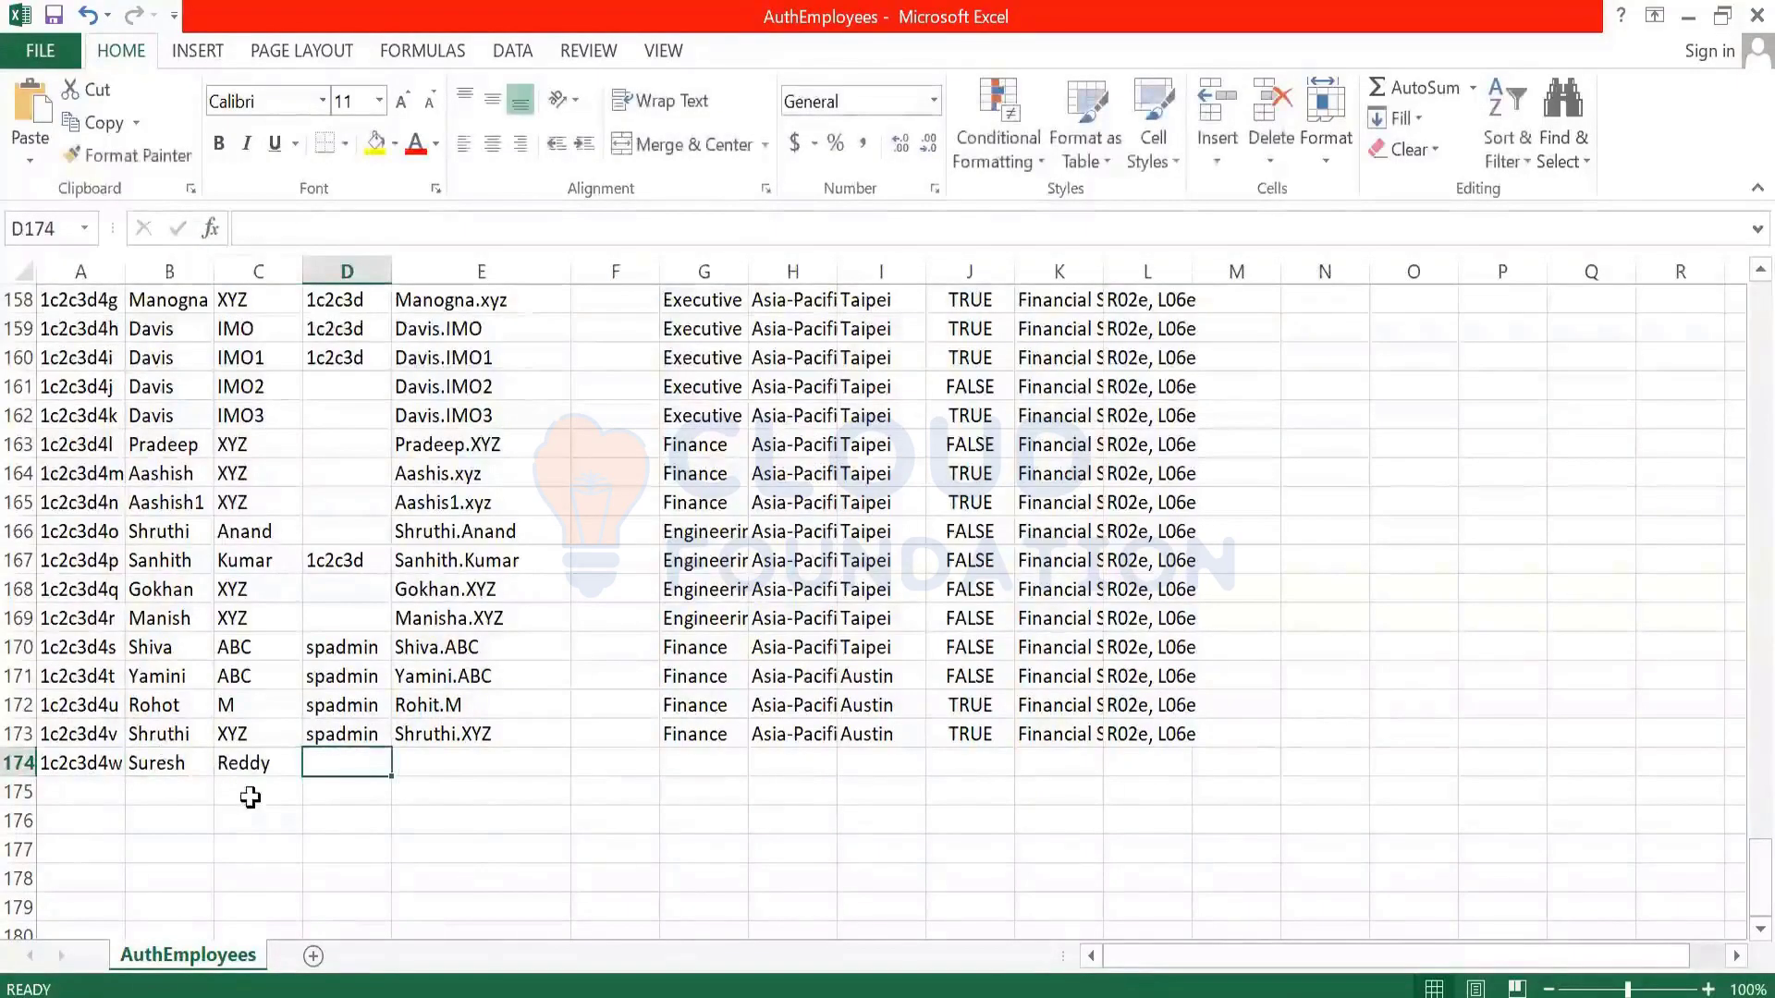
{"action": "type", "text": "spadmin"}
{"action": "key", "text": "Tab"}
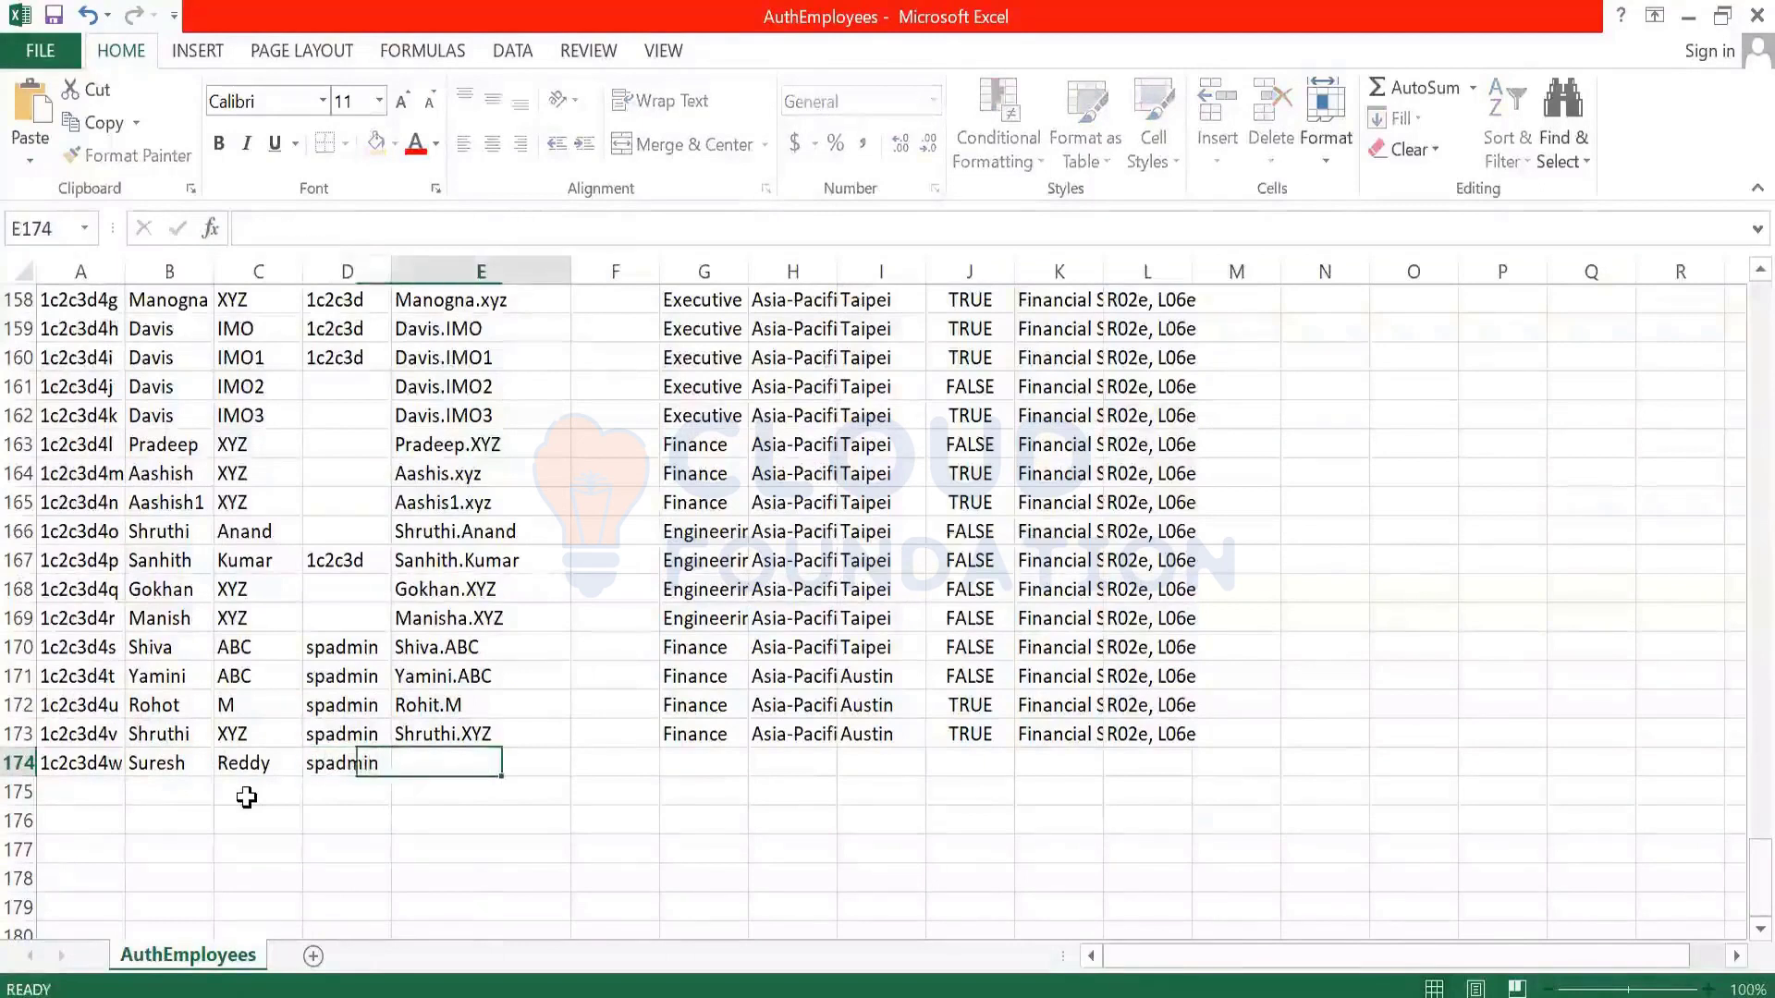
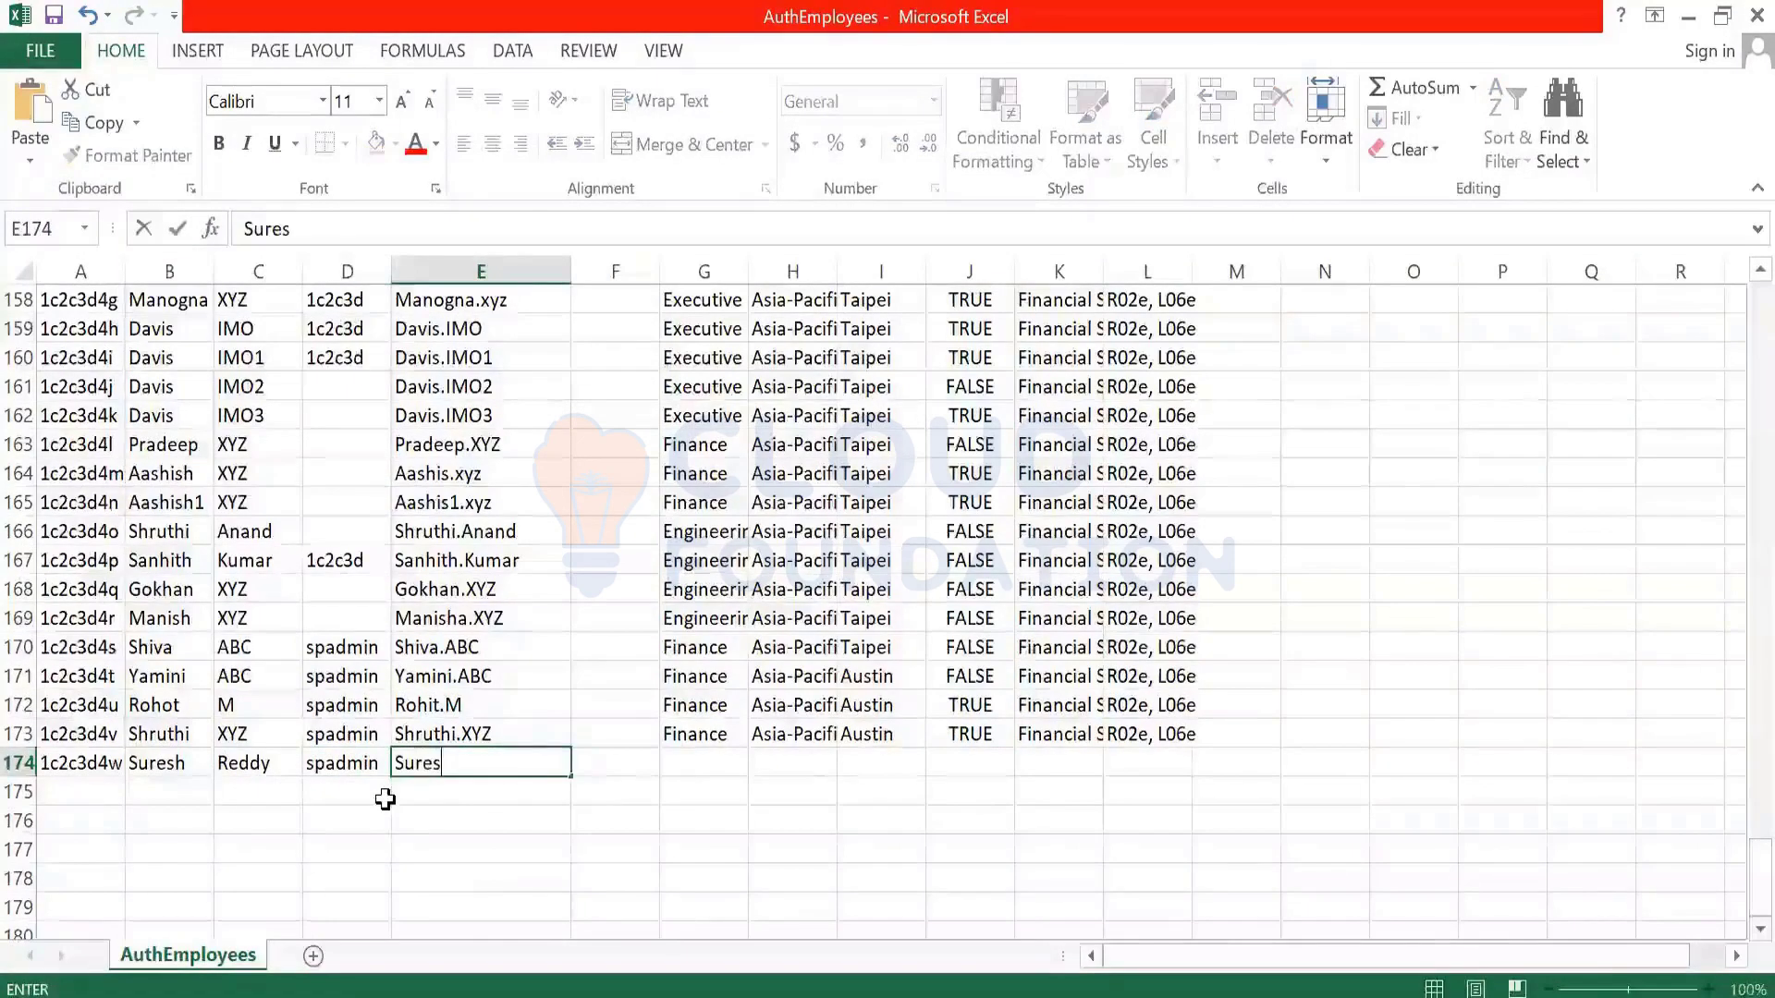
{"action": "key", "text": "Tab"}
{"action": "key", "text": "Tab"}
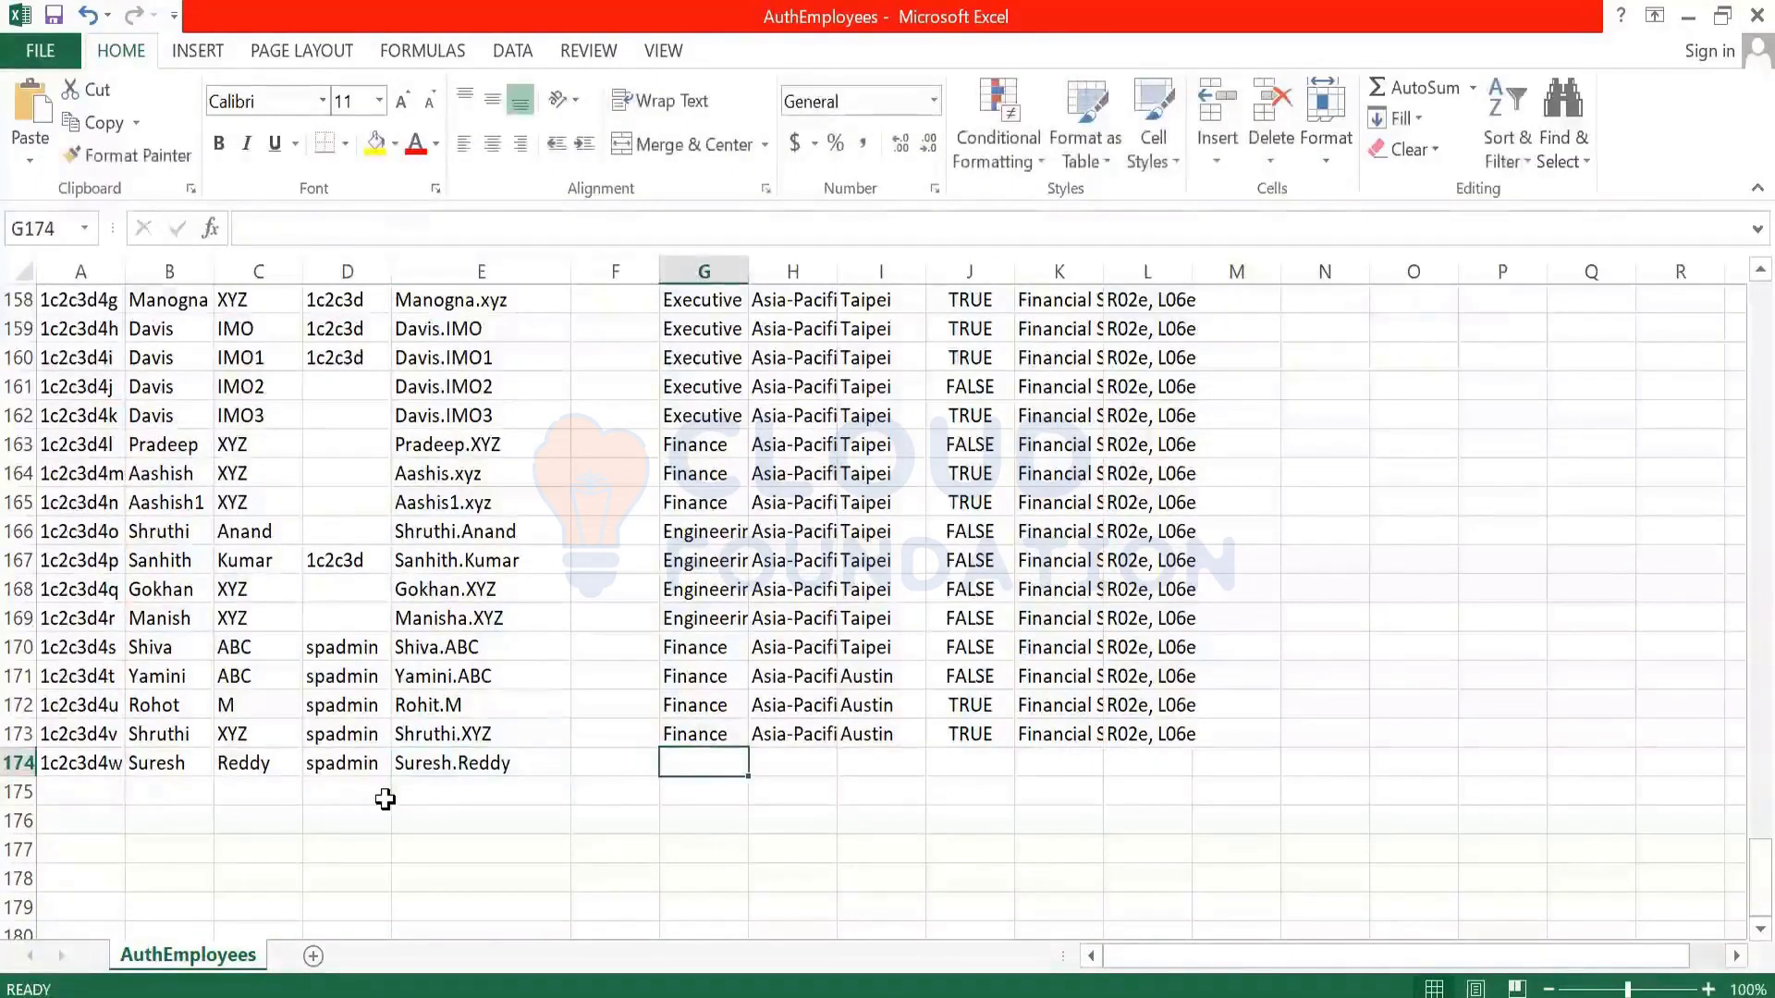
- Fill Finance, region and Austin down from row 173 into G174:I174
{"action": "key", "text": "ctrl+f"}
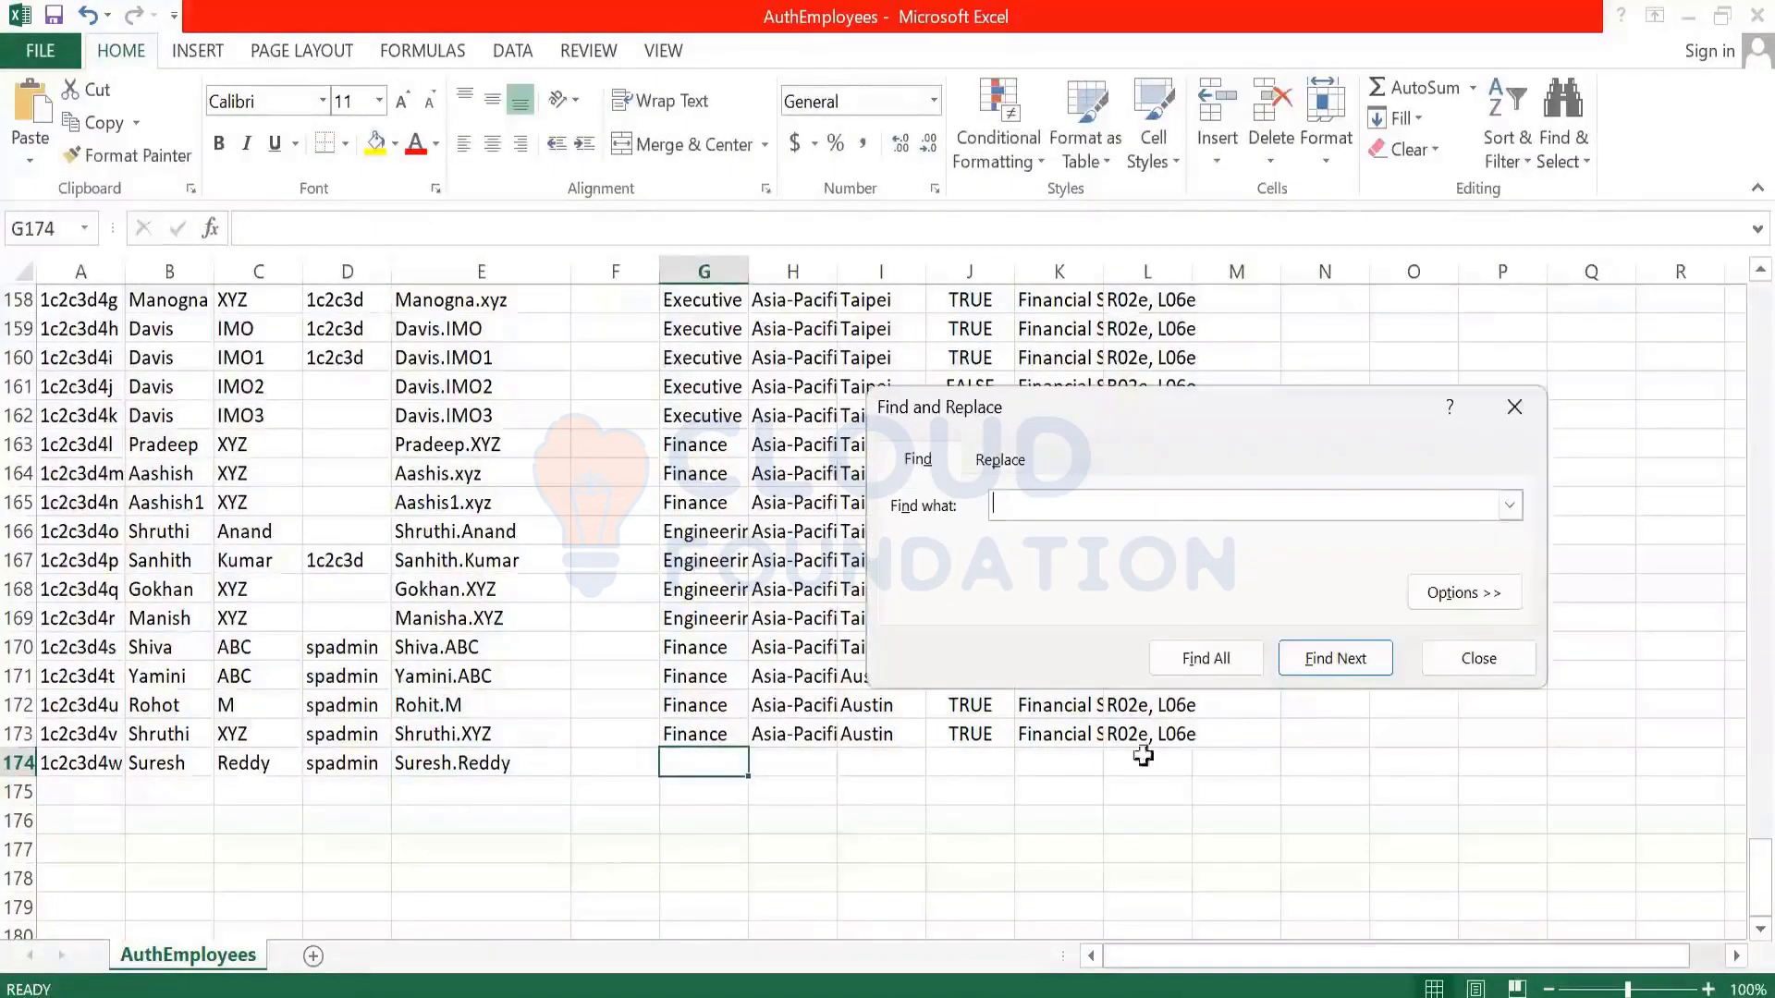
{"action": "left_click", "coordinate": [1473, 660]}
{"action": "key", "text": "ctrl+d"}
{"action": "left_click_drag", "start_coordinate": [793, 735], "coordinate": [865, 765]}
{"action": "key", "text": "ctrl+d"}
{"action": "left_click", "coordinate": [865, 766]}
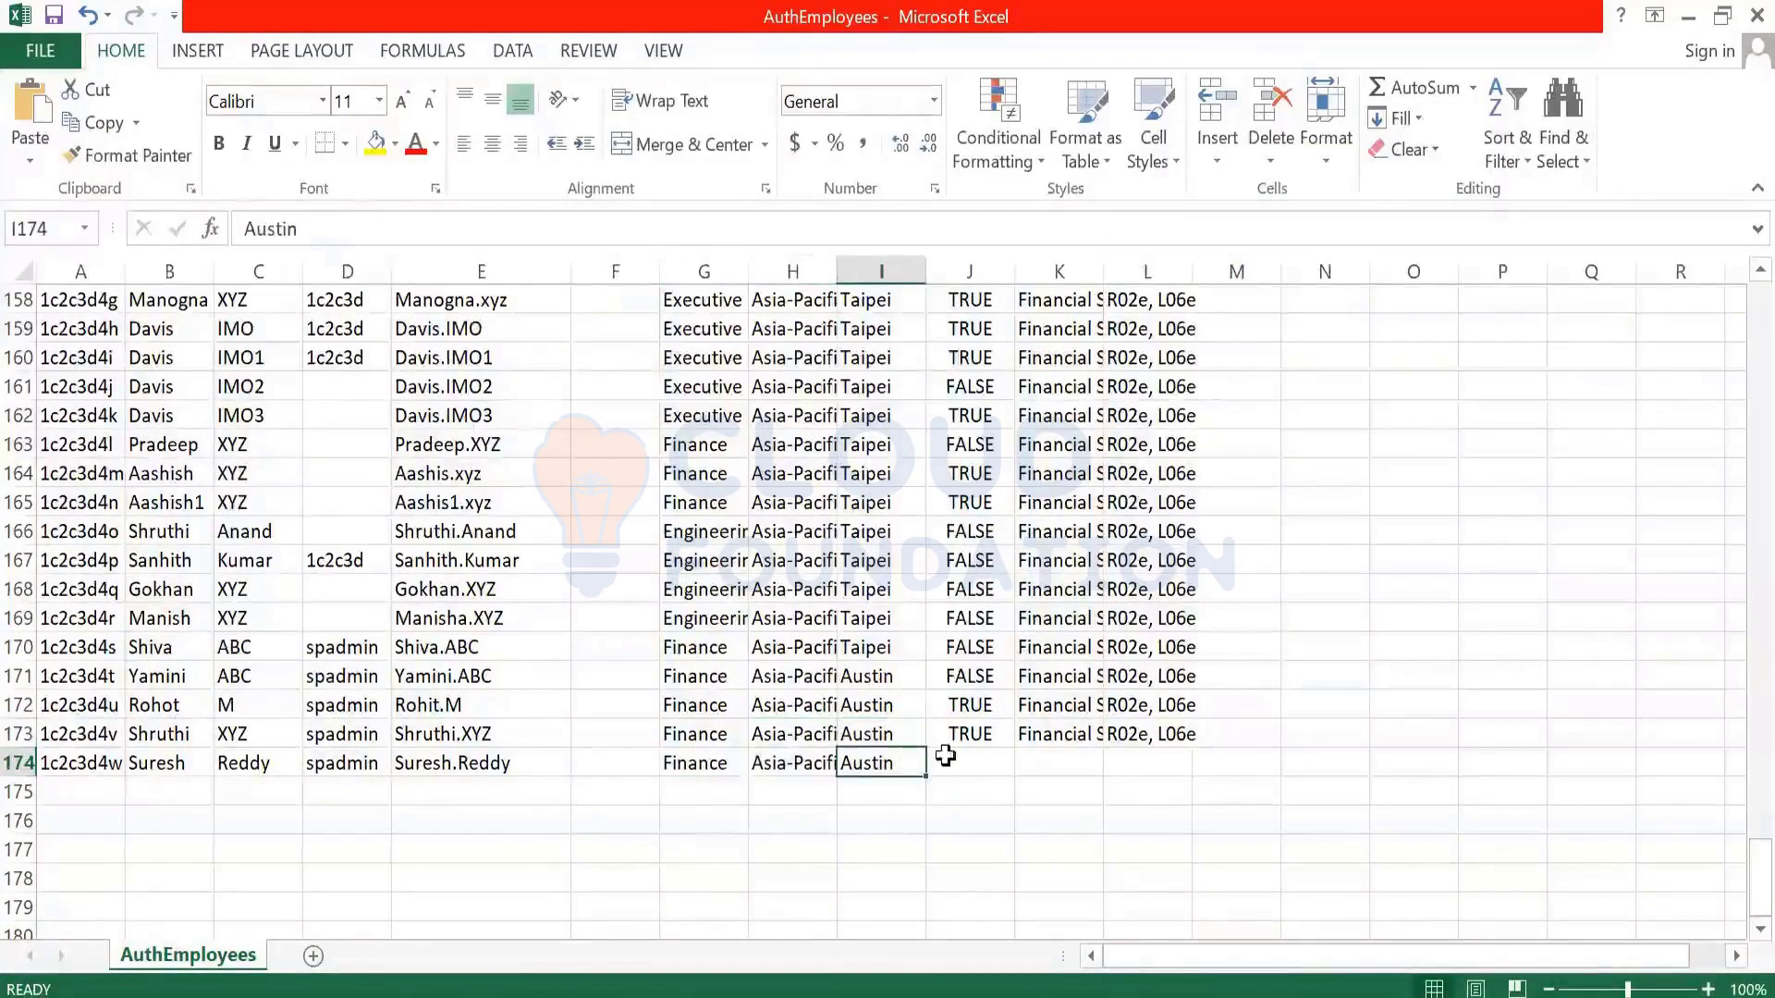
- Copy the FALSE value from J170 into J174
{"action": "left_click", "coordinate": [975, 764]}
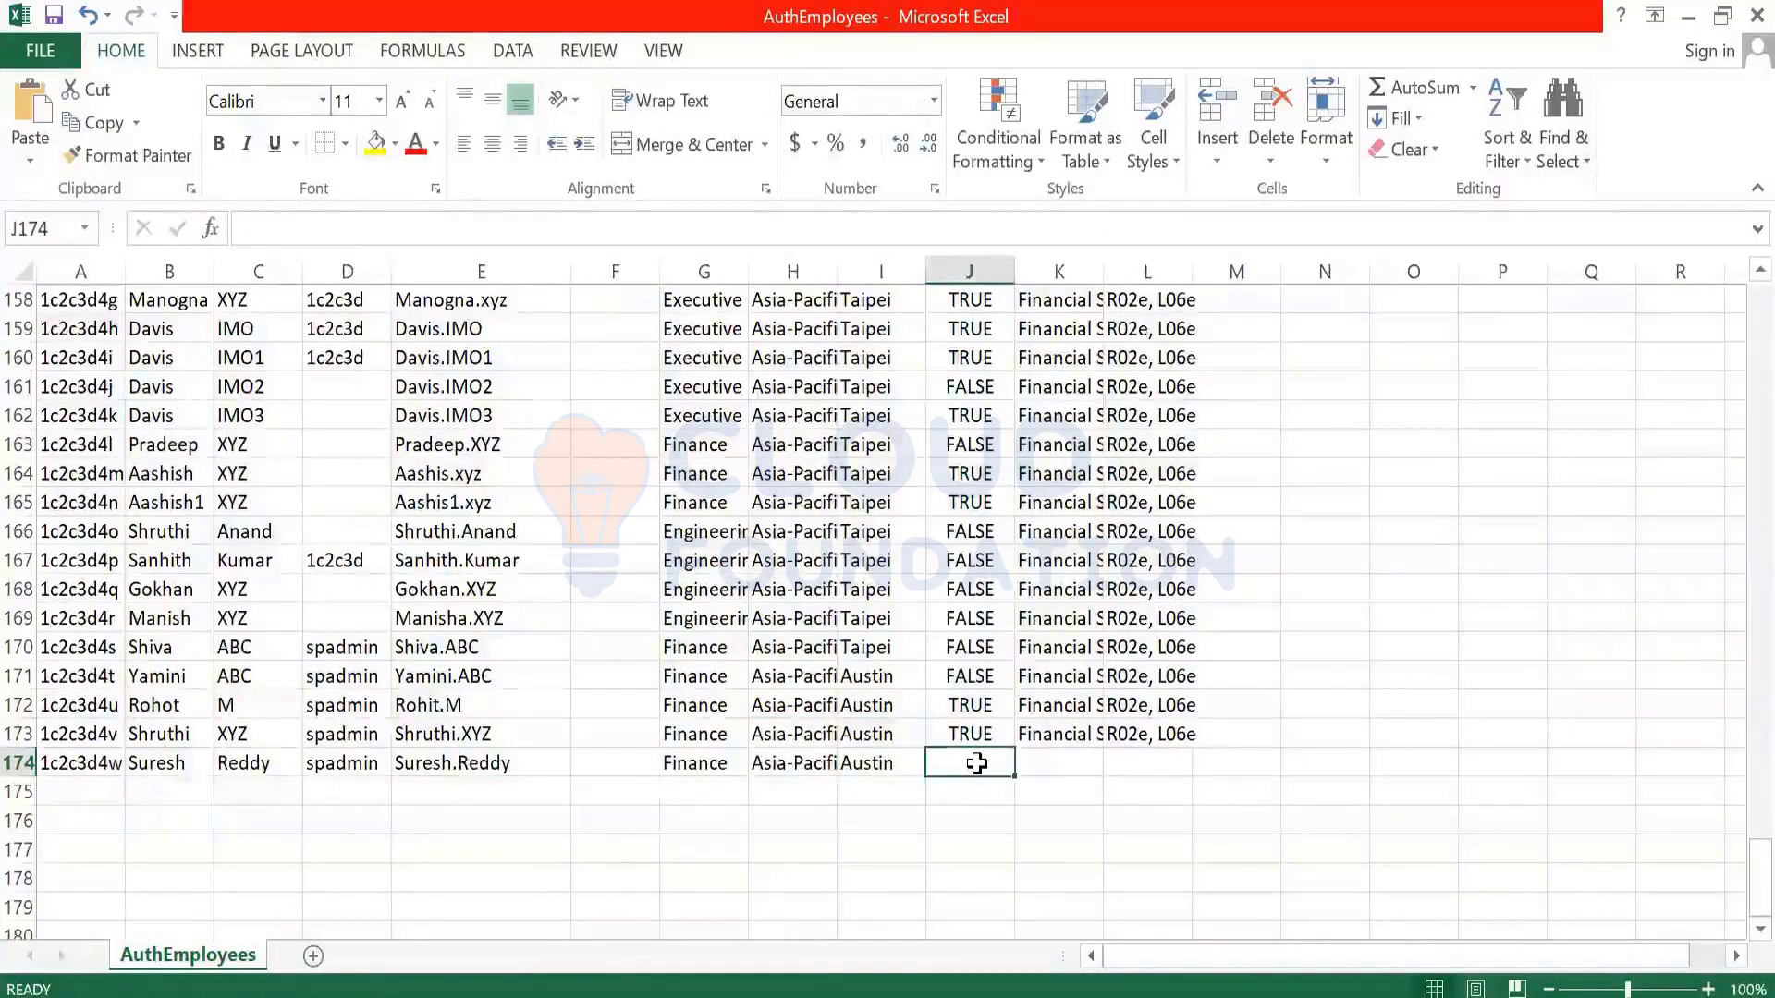
{"action": "left_click", "coordinate": [993, 645]}
{"action": "key", "text": "ctrl+c"}
{"action": "left_click", "coordinate": [975, 766]}
{"action": "key", "text": "ctrl+v"}
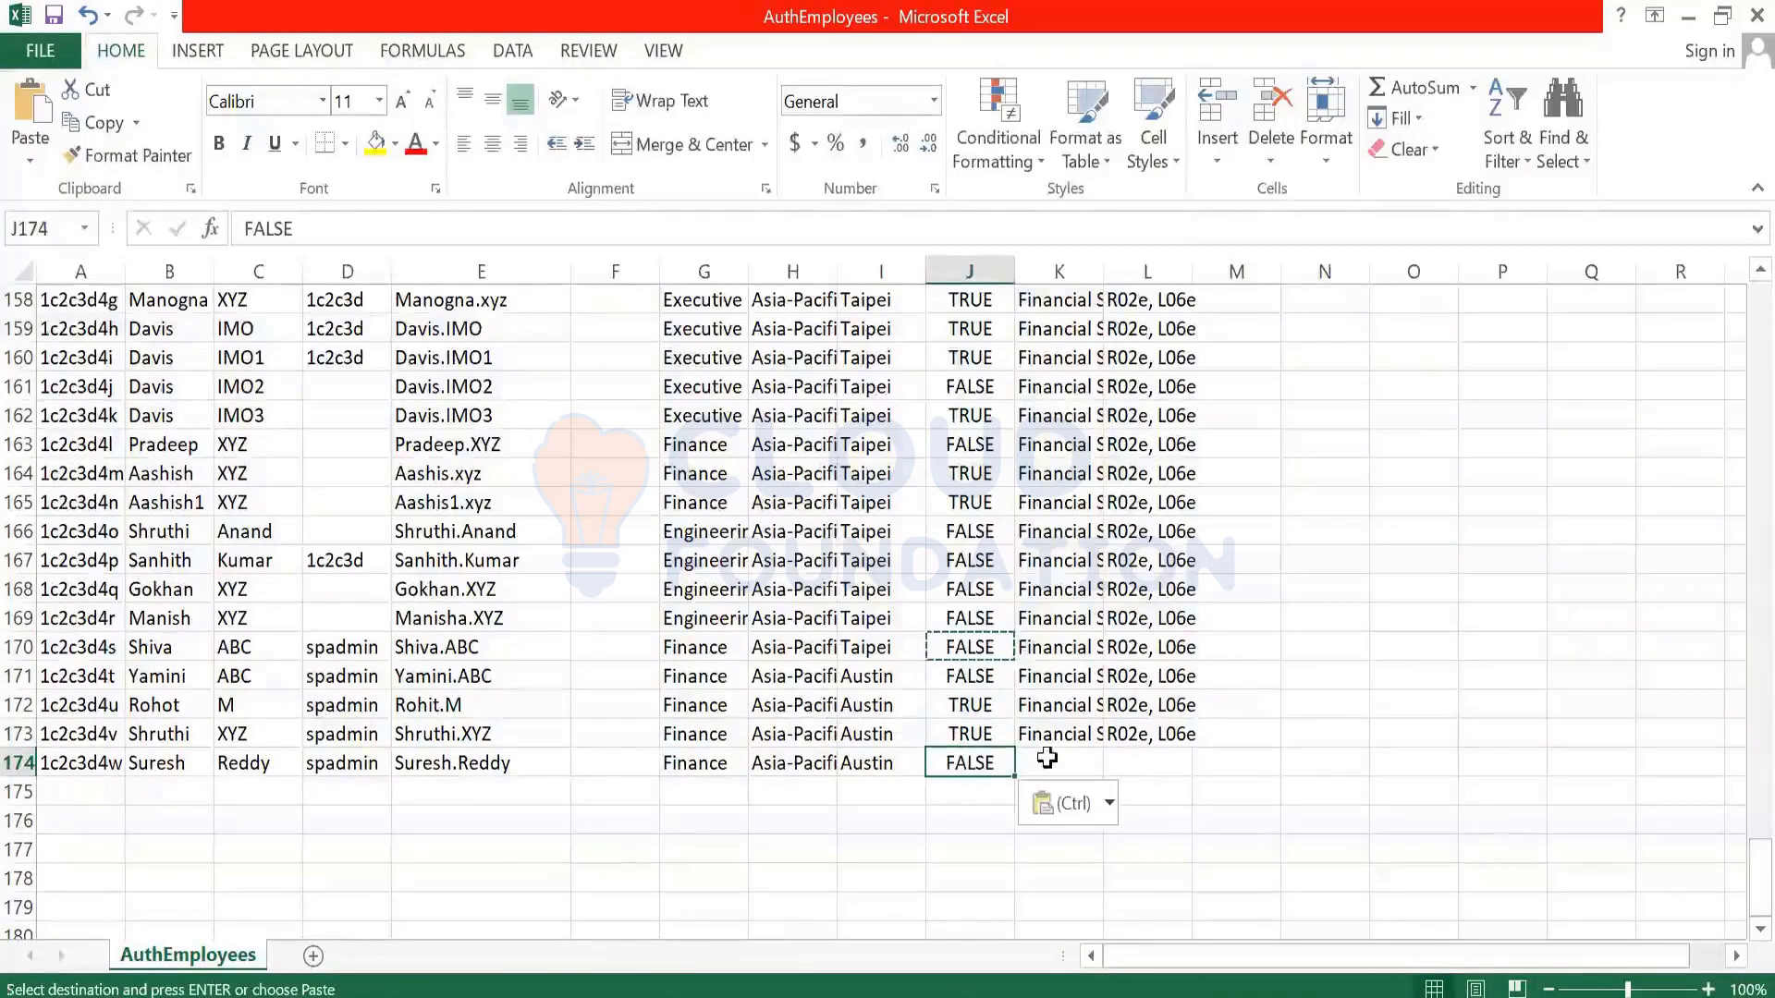
- Fill the analyst job title and role codes down into K174:L174
{"action": "left_click_drag", "start_coordinate": [1054, 736], "coordinate": [1130, 758]}
{"action": "key", "text": "ctrl+d"}
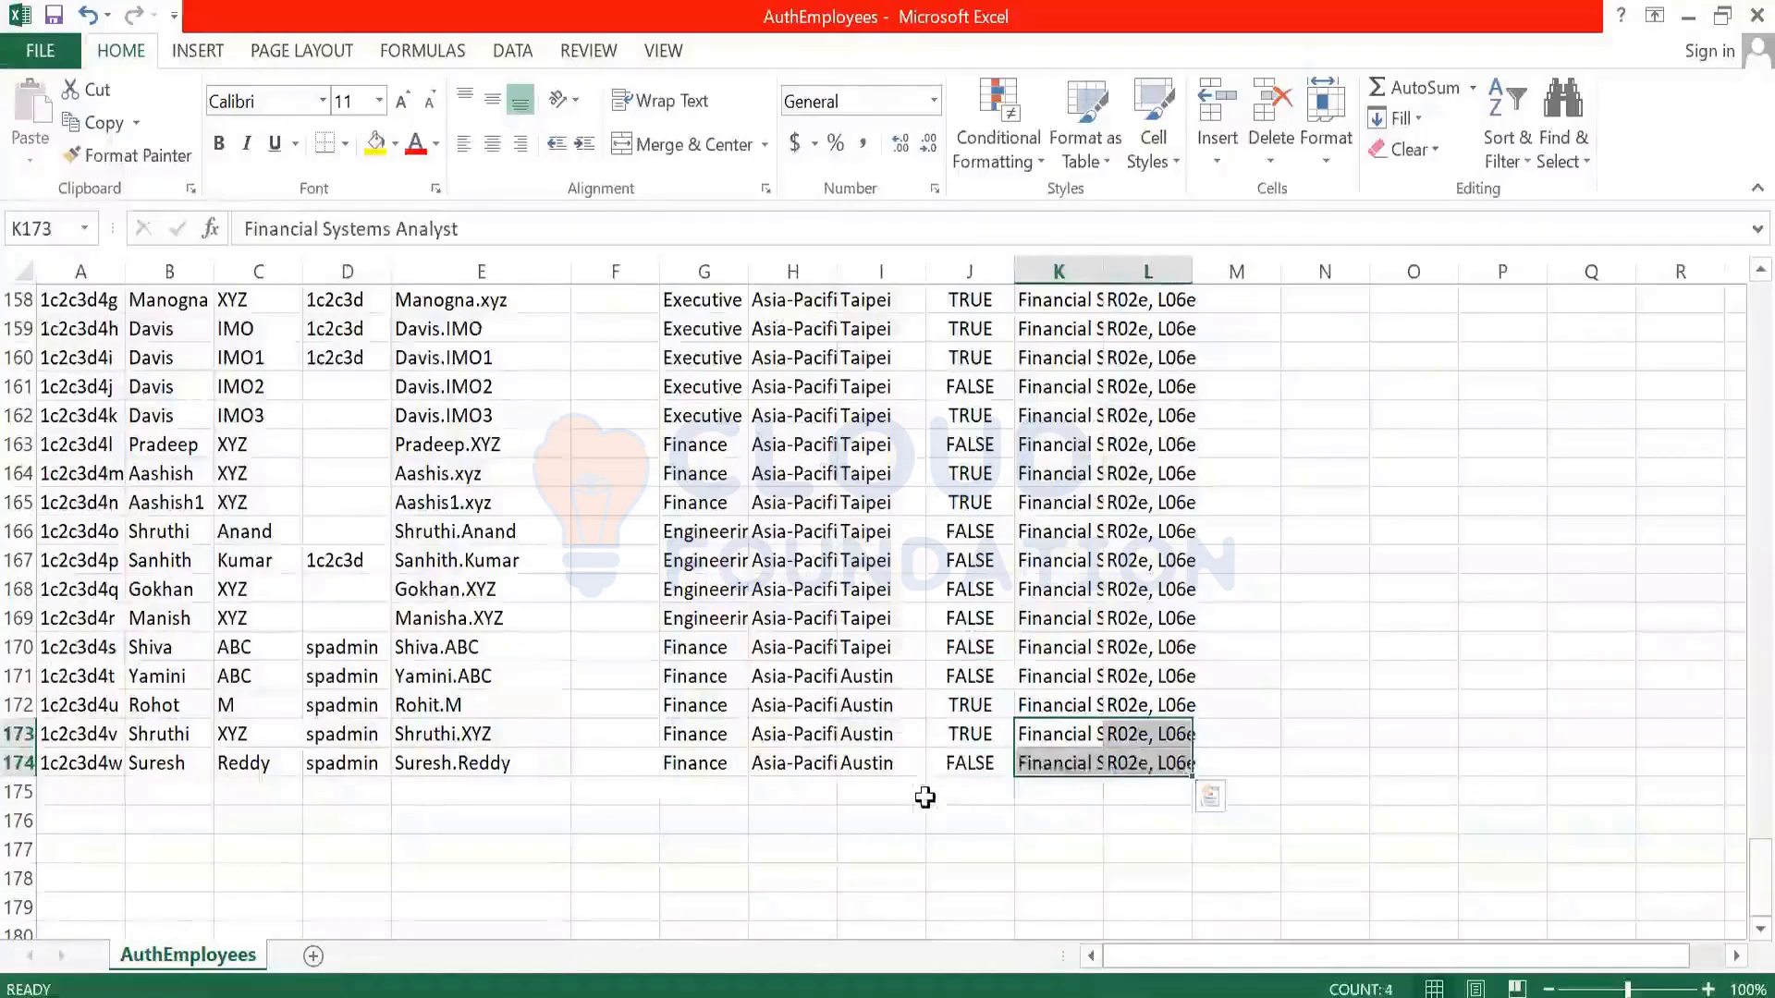
{"action": "left_click", "coordinate": [914, 793]}
{"action": "left_click", "coordinate": [492, 737]}
- Save the workbook, keeping the CSV format
{"action": "key", "text": "ctrl+s"}
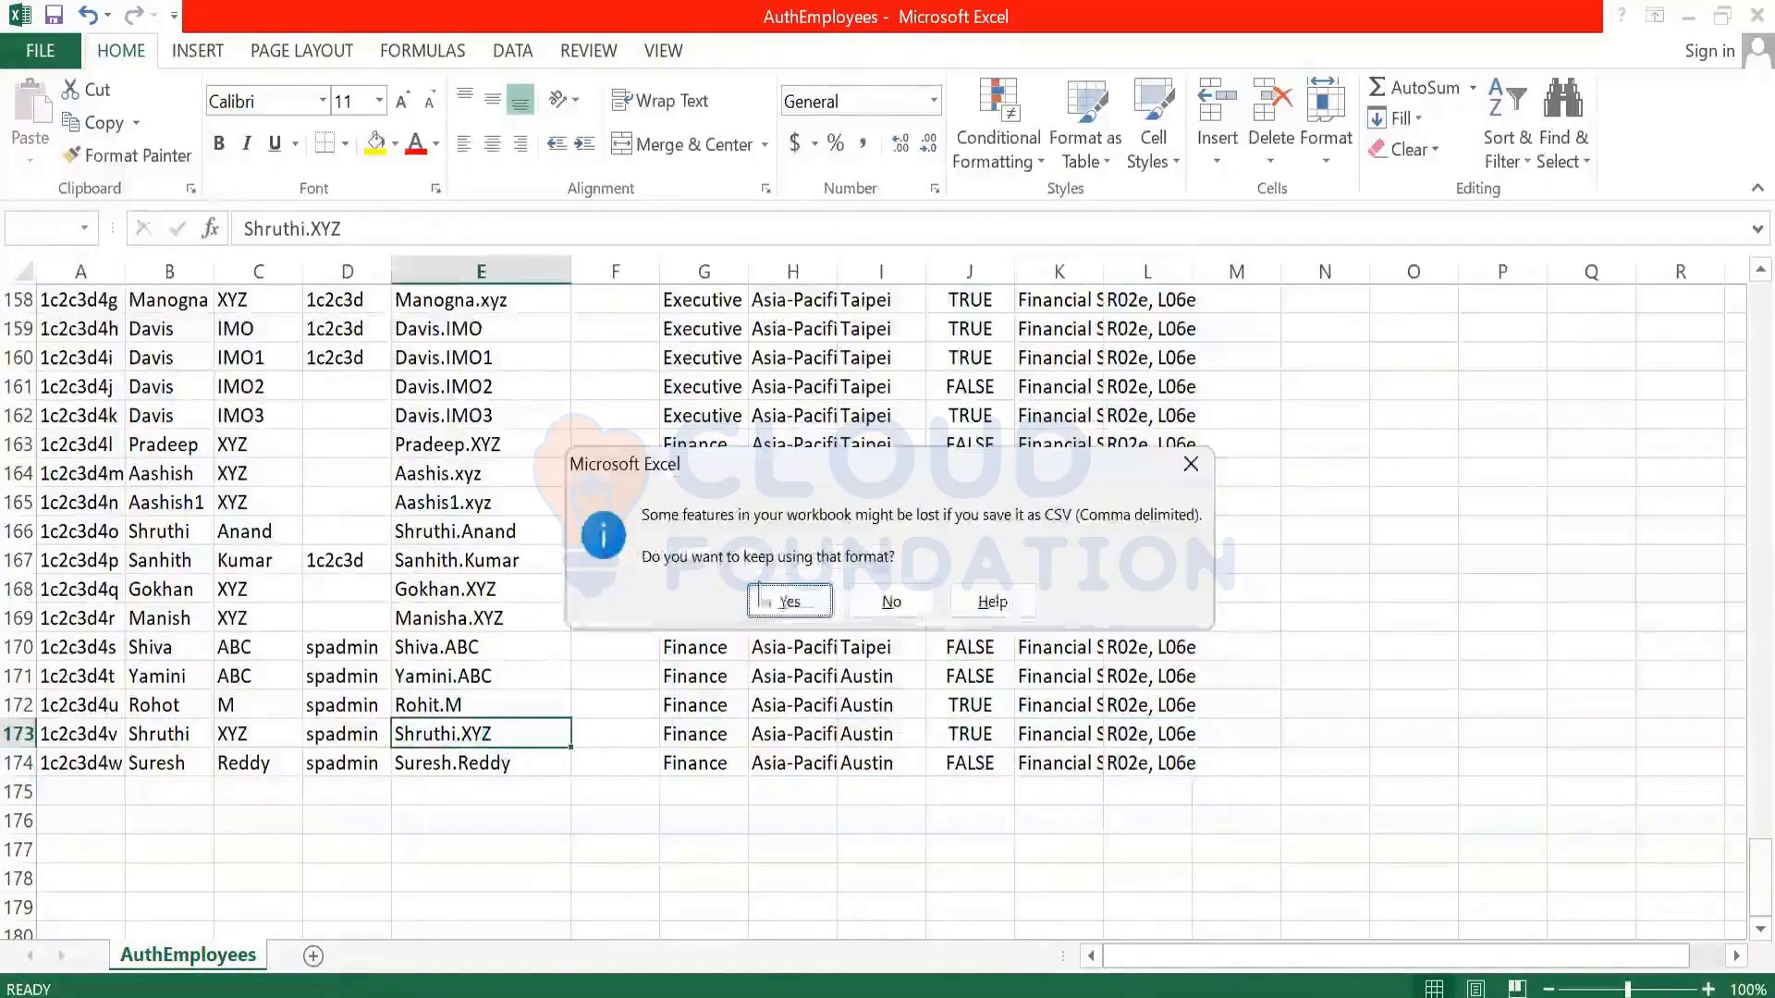
{"action": "left_click", "coordinate": [791, 712]}
{"action": "left_click", "coordinate": [533, 586]}
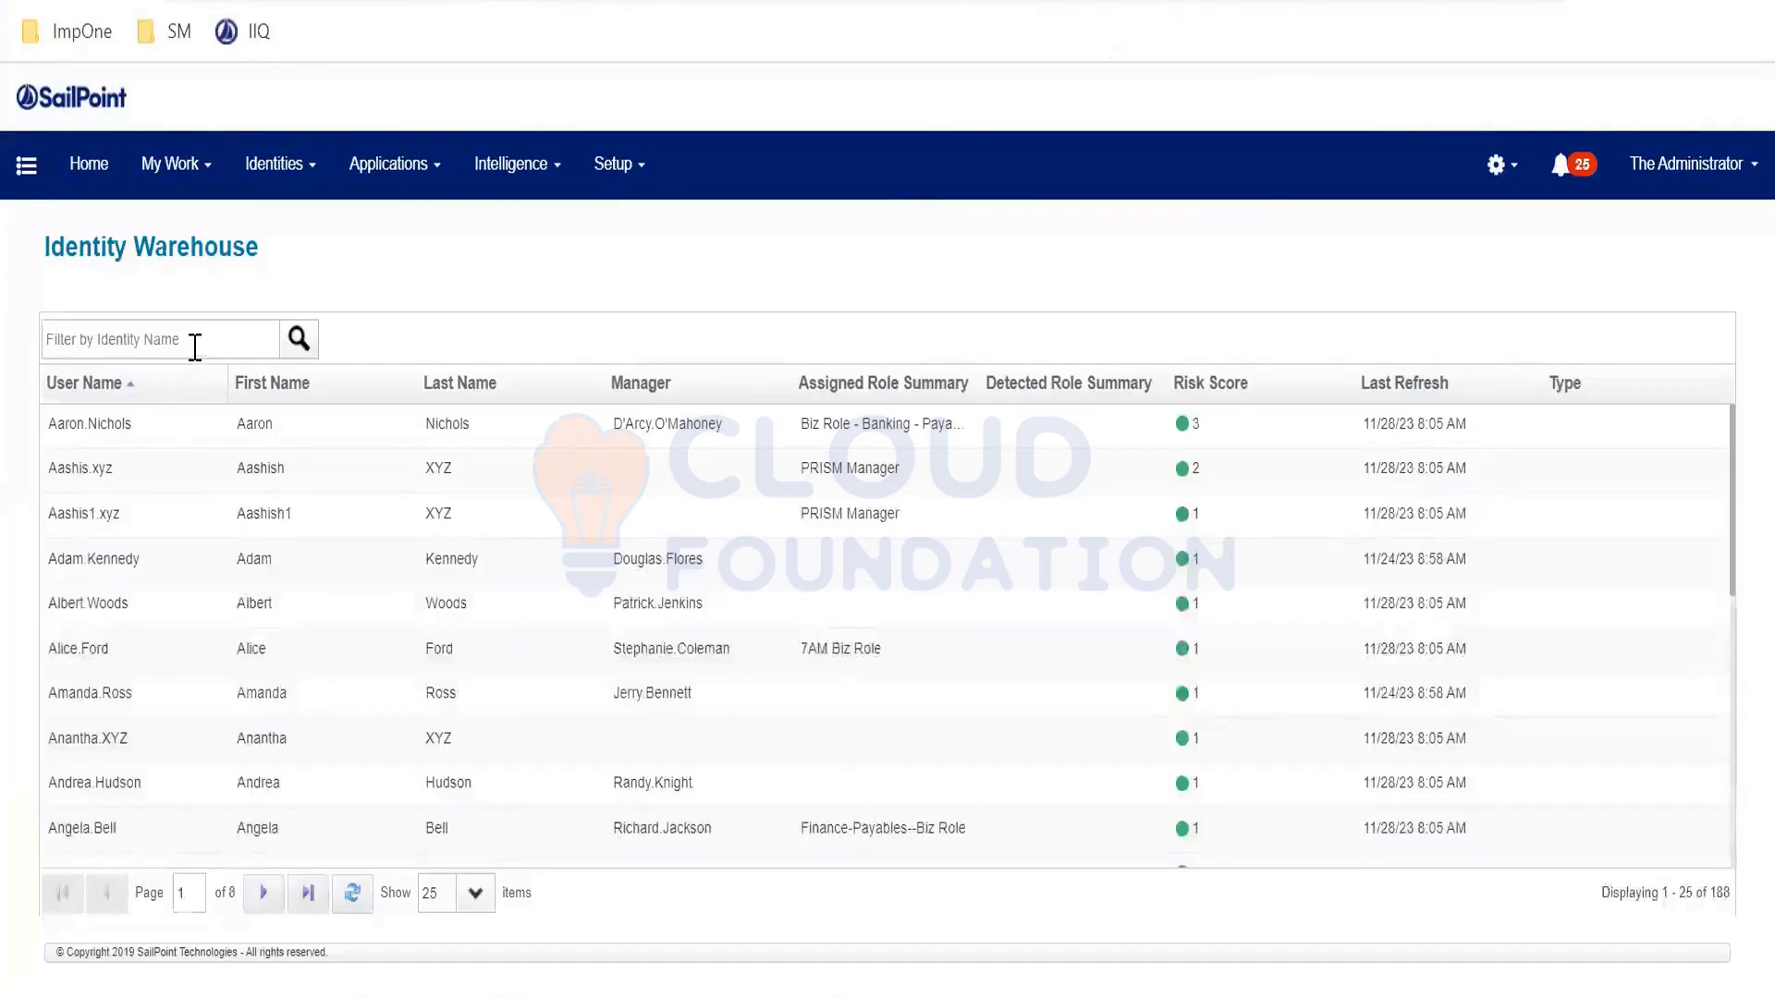
- Search the Identity Warehouse for the new employee's first name, finding no identities
{"action": "left_click", "coordinate": [195, 347]}
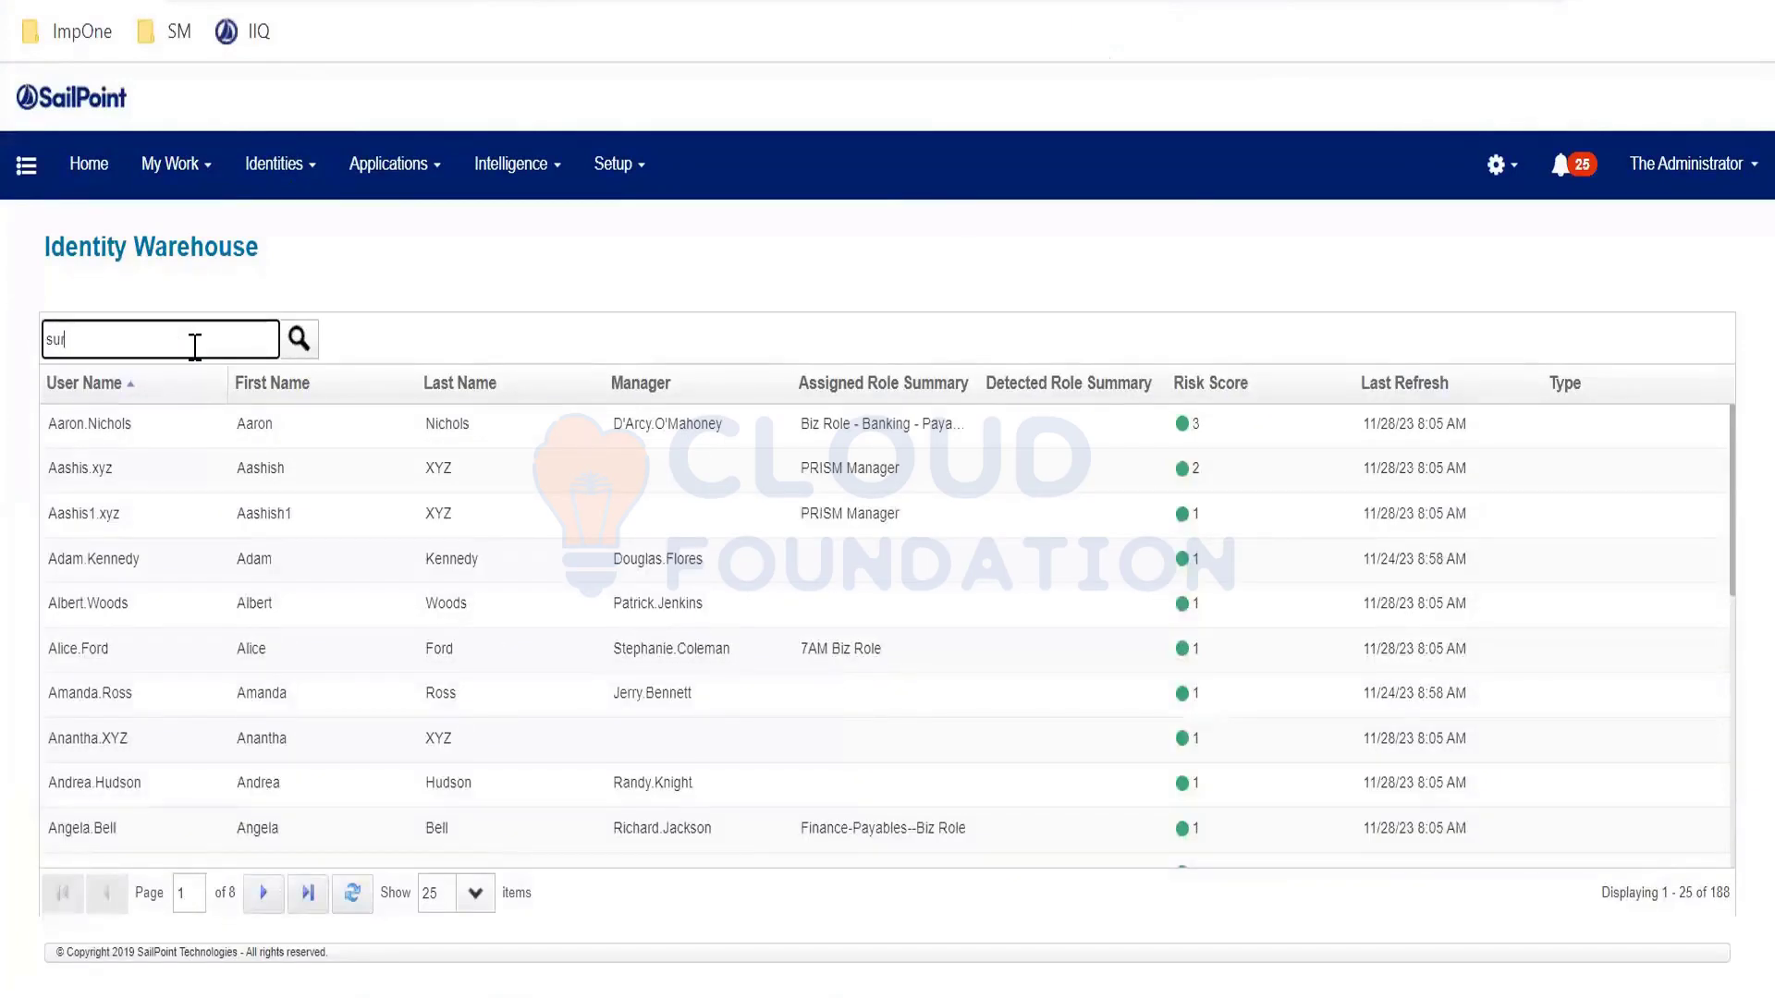
{"action": "key", "text": "Return"}
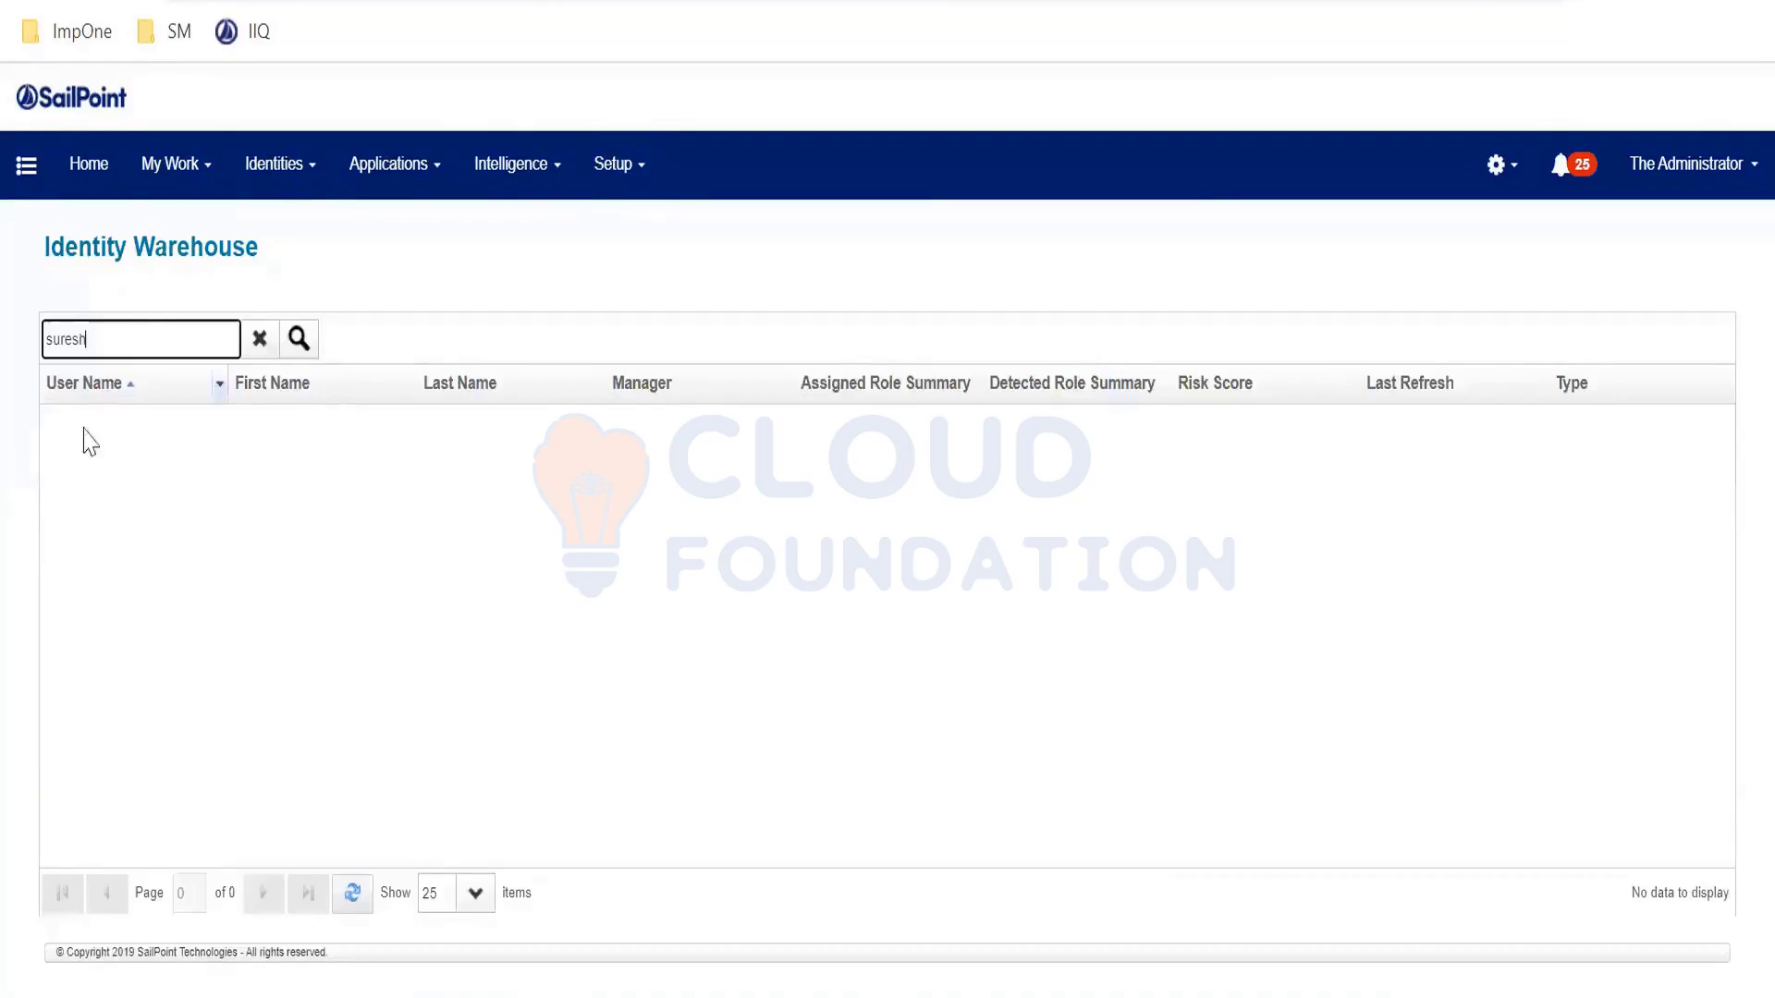
- Run PeopleSoft Account Aggregation in the background from Setup > Tasks and confirm
{"action": "left_click", "coordinate": [603, 181]}
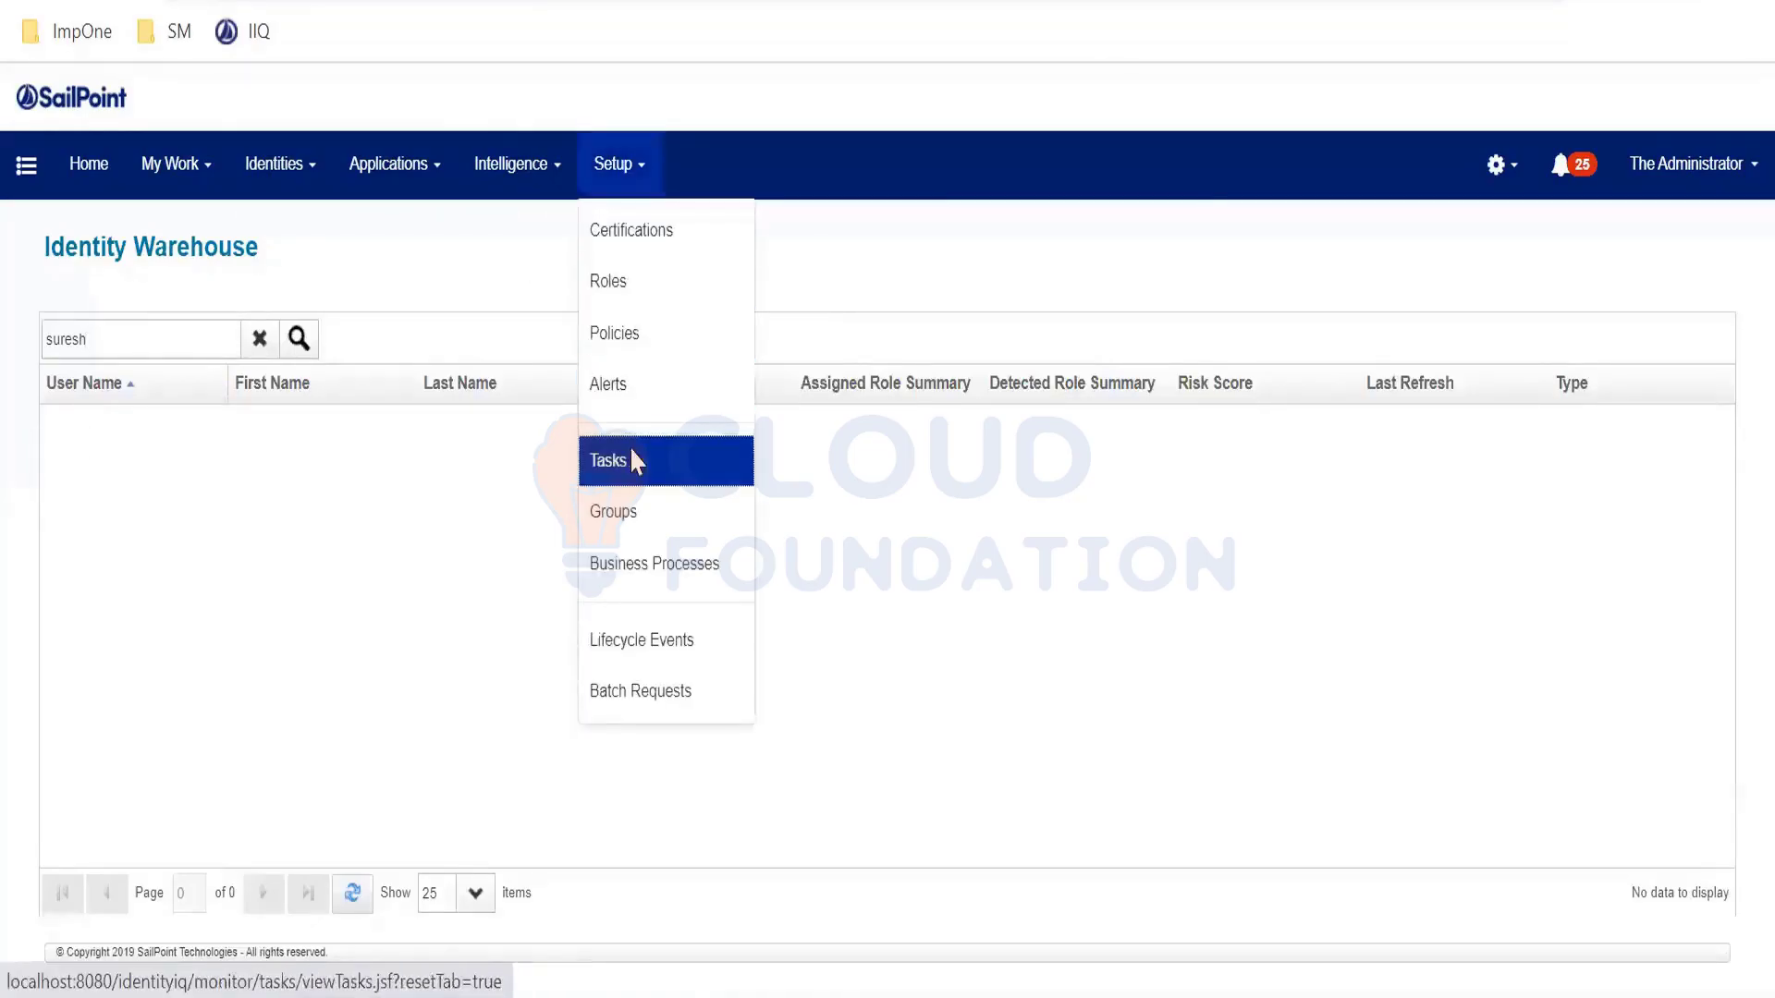
{"action": "left_click", "coordinate": [634, 461]}
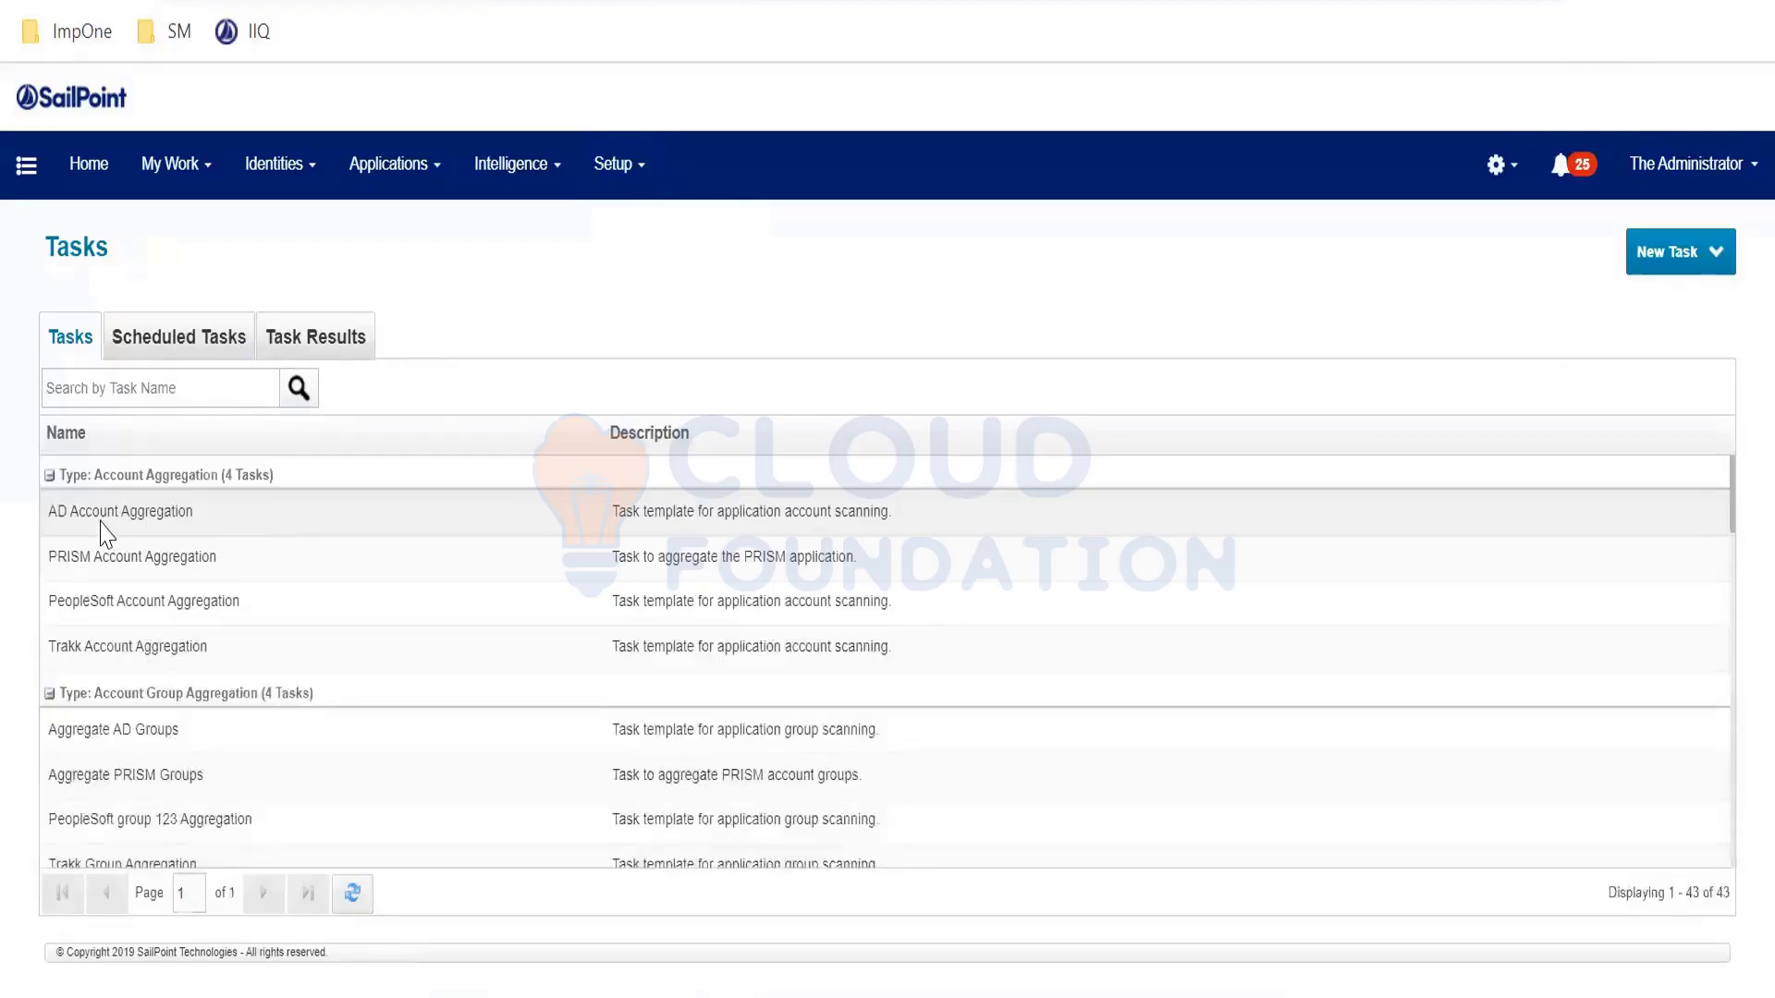
{"action": "right_click", "coordinate": [92, 608]}
{"action": "left_click", "coordinate": [165, 720]}
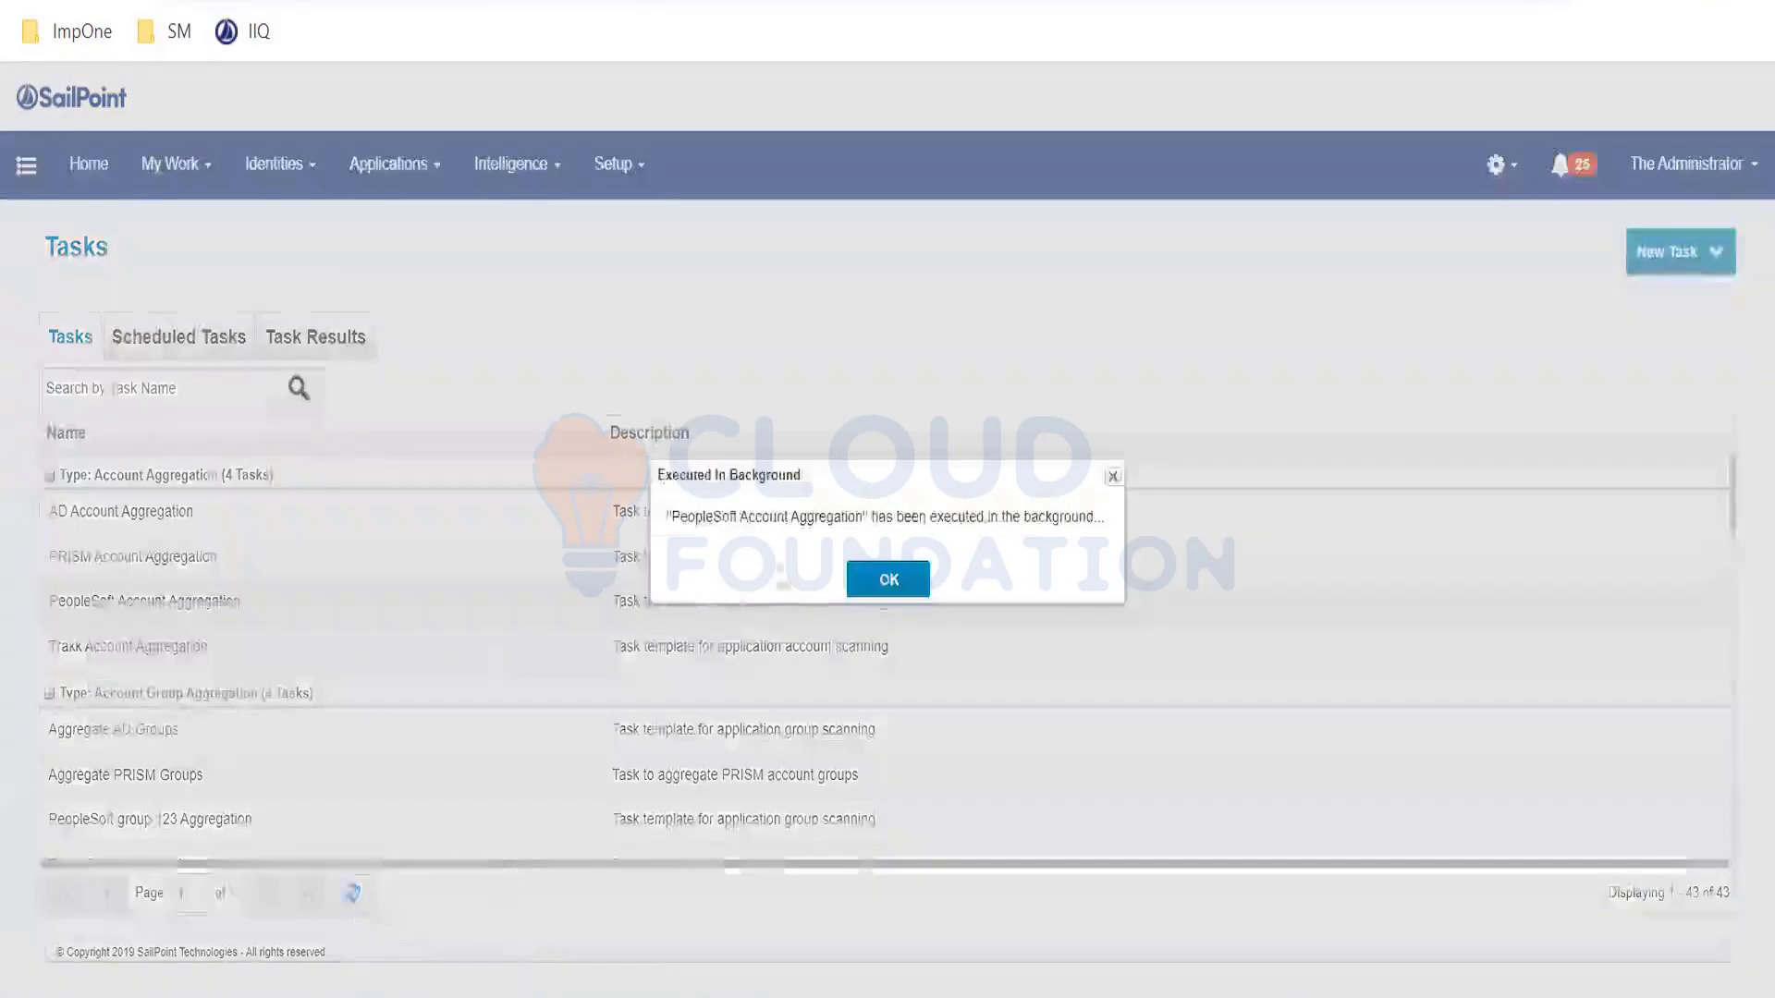
{"action": "left_click_drag", "start_coordinate": [672, 514], "coordinate": [910, 514]}
{"action": "left_click", "coordinate": [910, 514]}
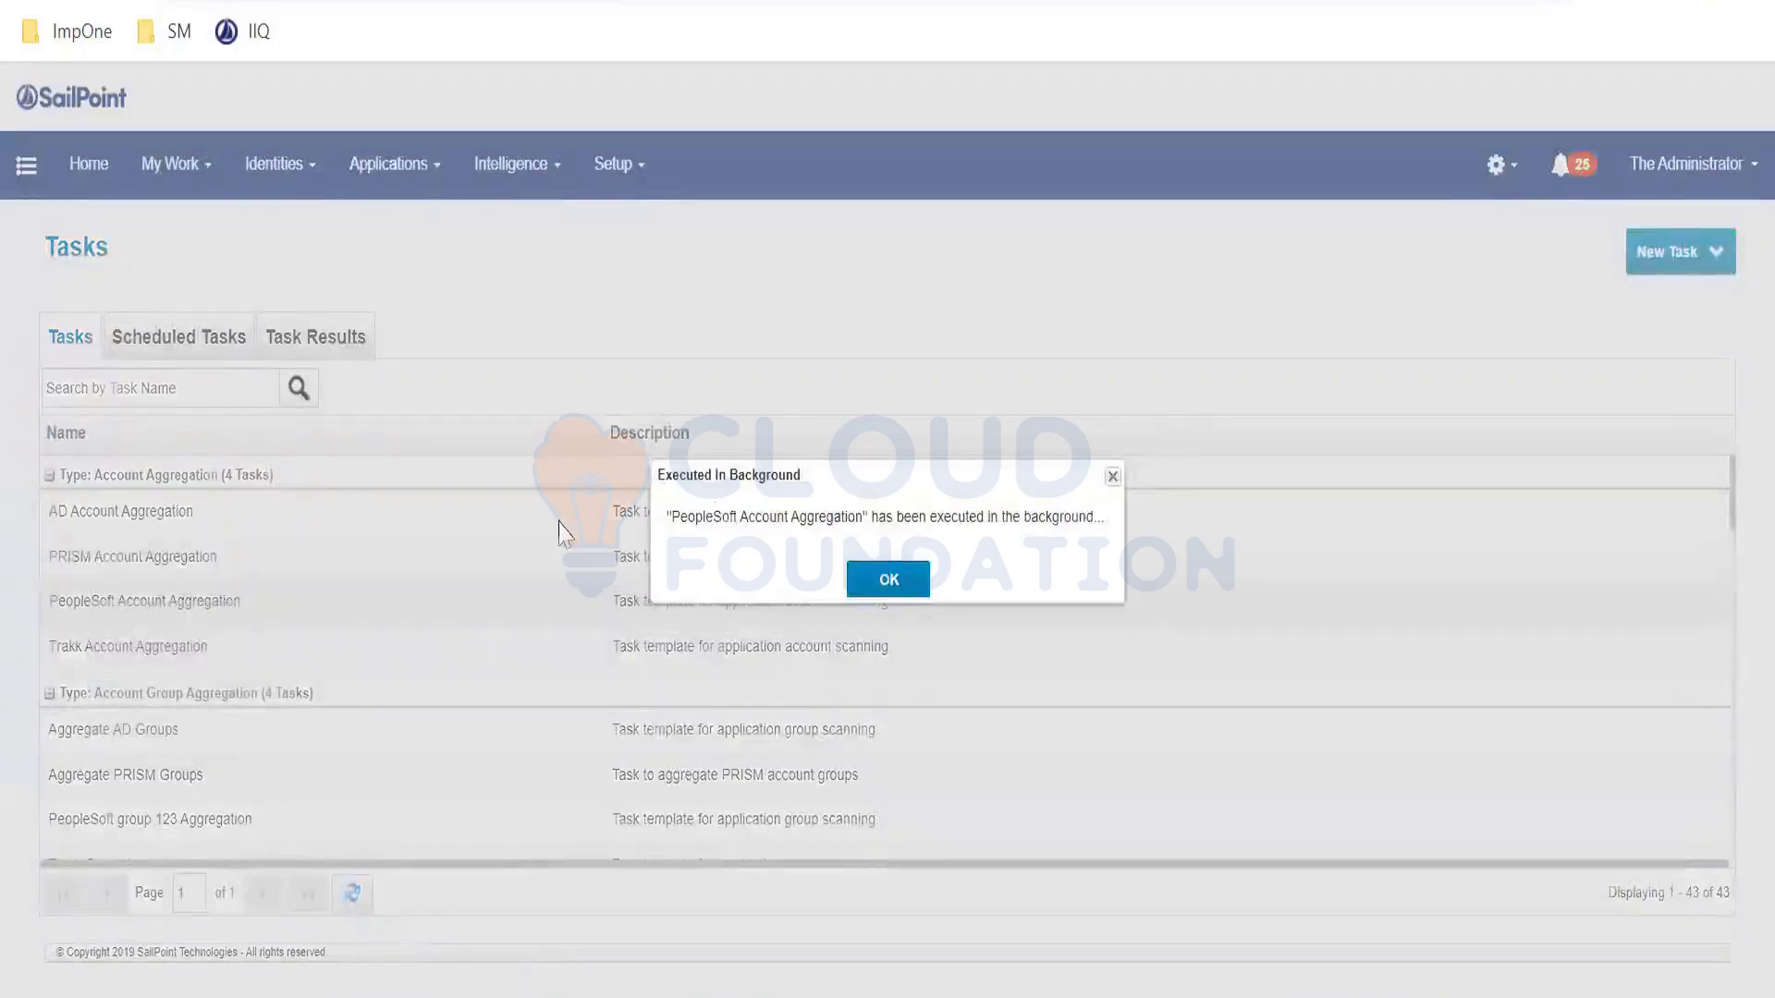
{"action": "left_click", "coordinate": [893, 590]}
- Filter Task Results by 'peopl' and open the pending PeopleSoft Account Aggregation result
{"action": "left_click", "coordinate": [305, 346]}
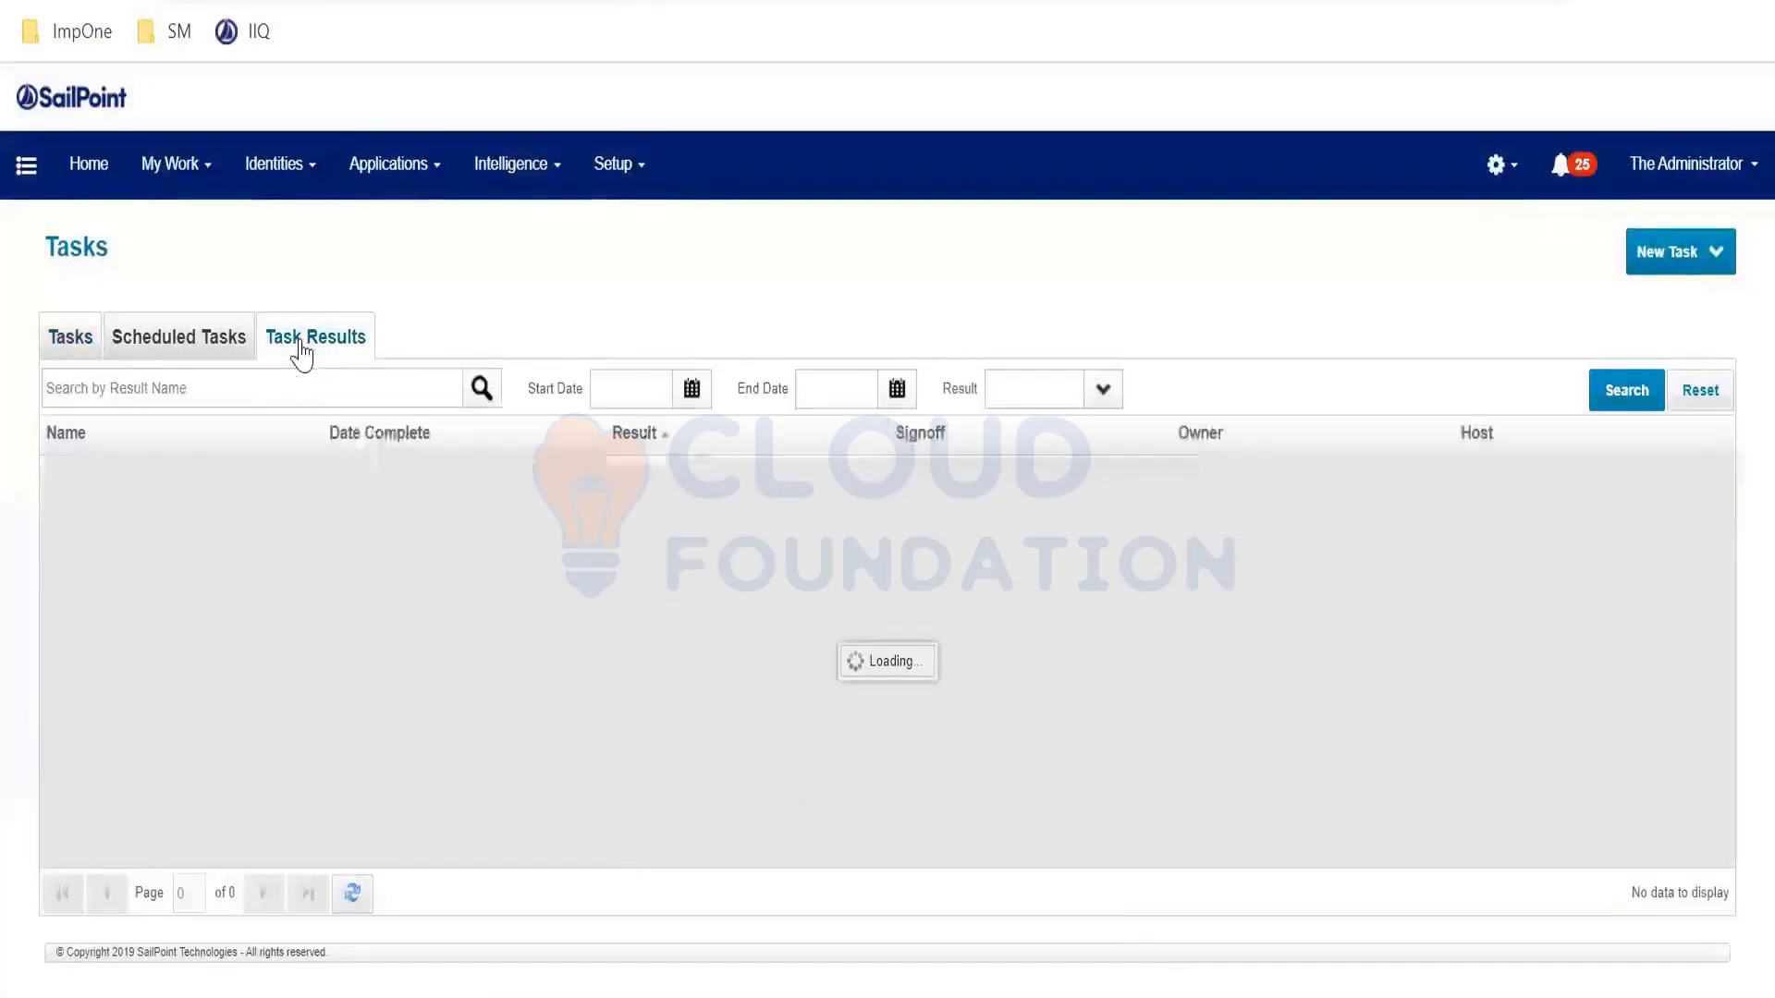
{"action": "left_click", "coordinate": [258, 393]}
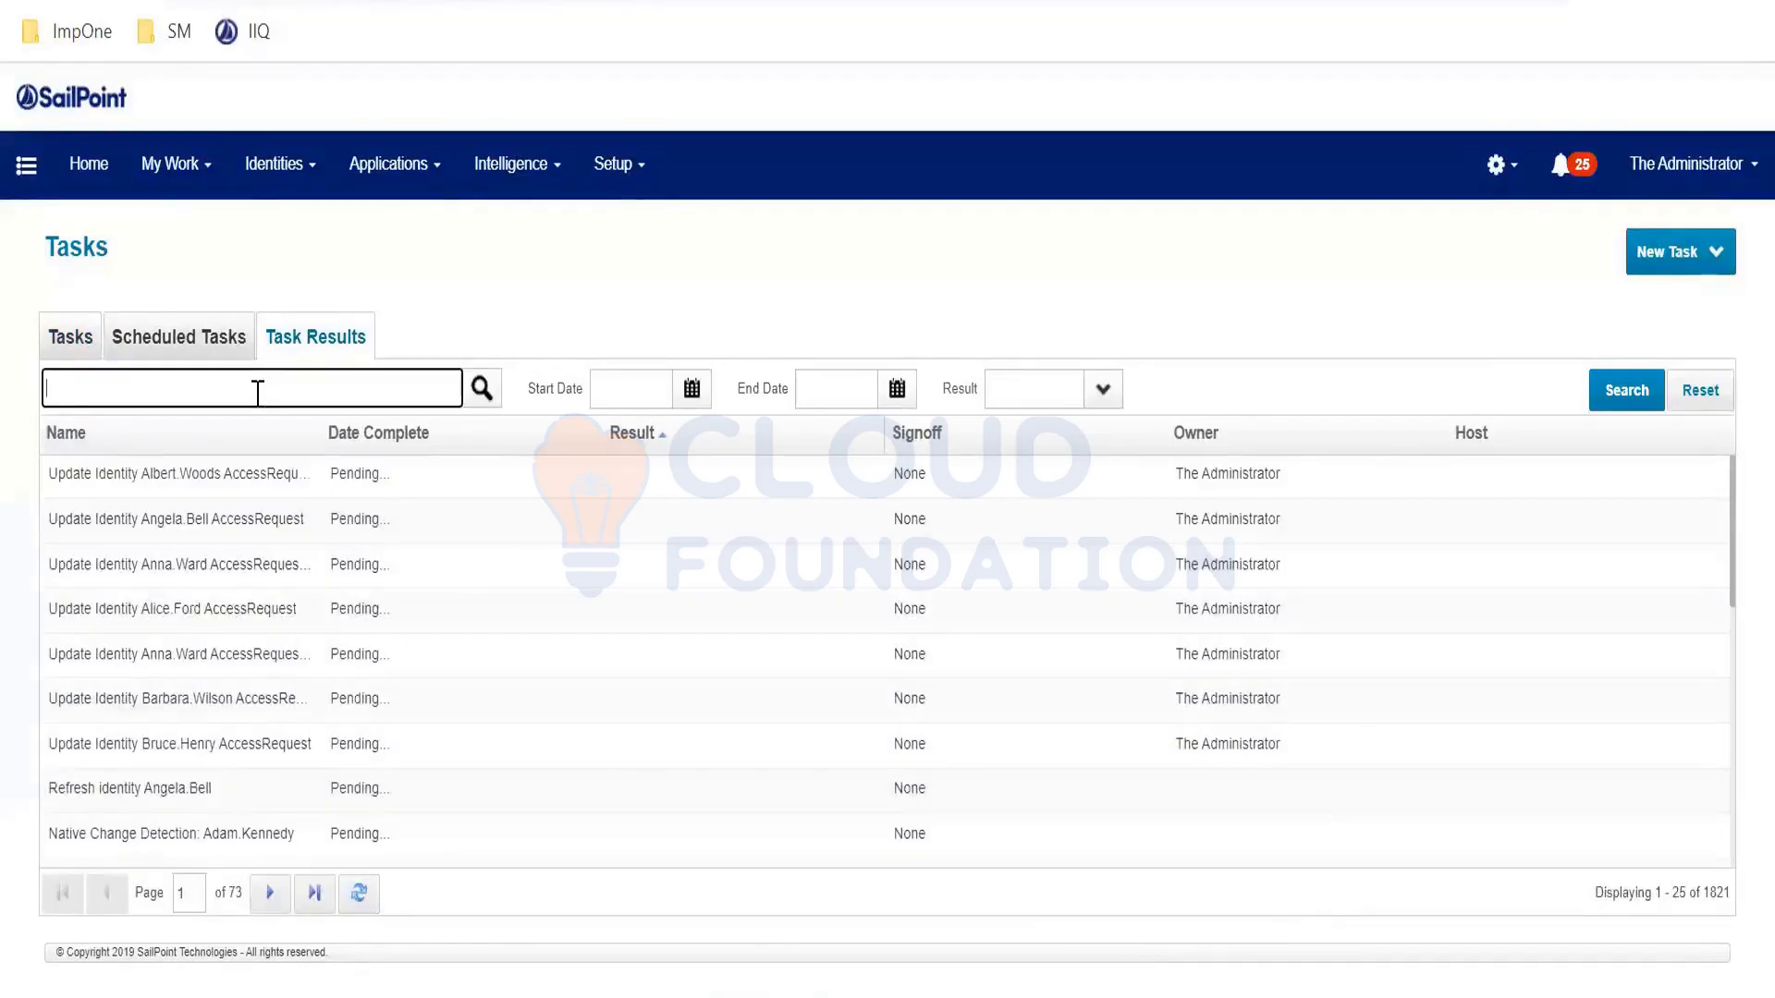
{"action": "type", "text": "peopl"}
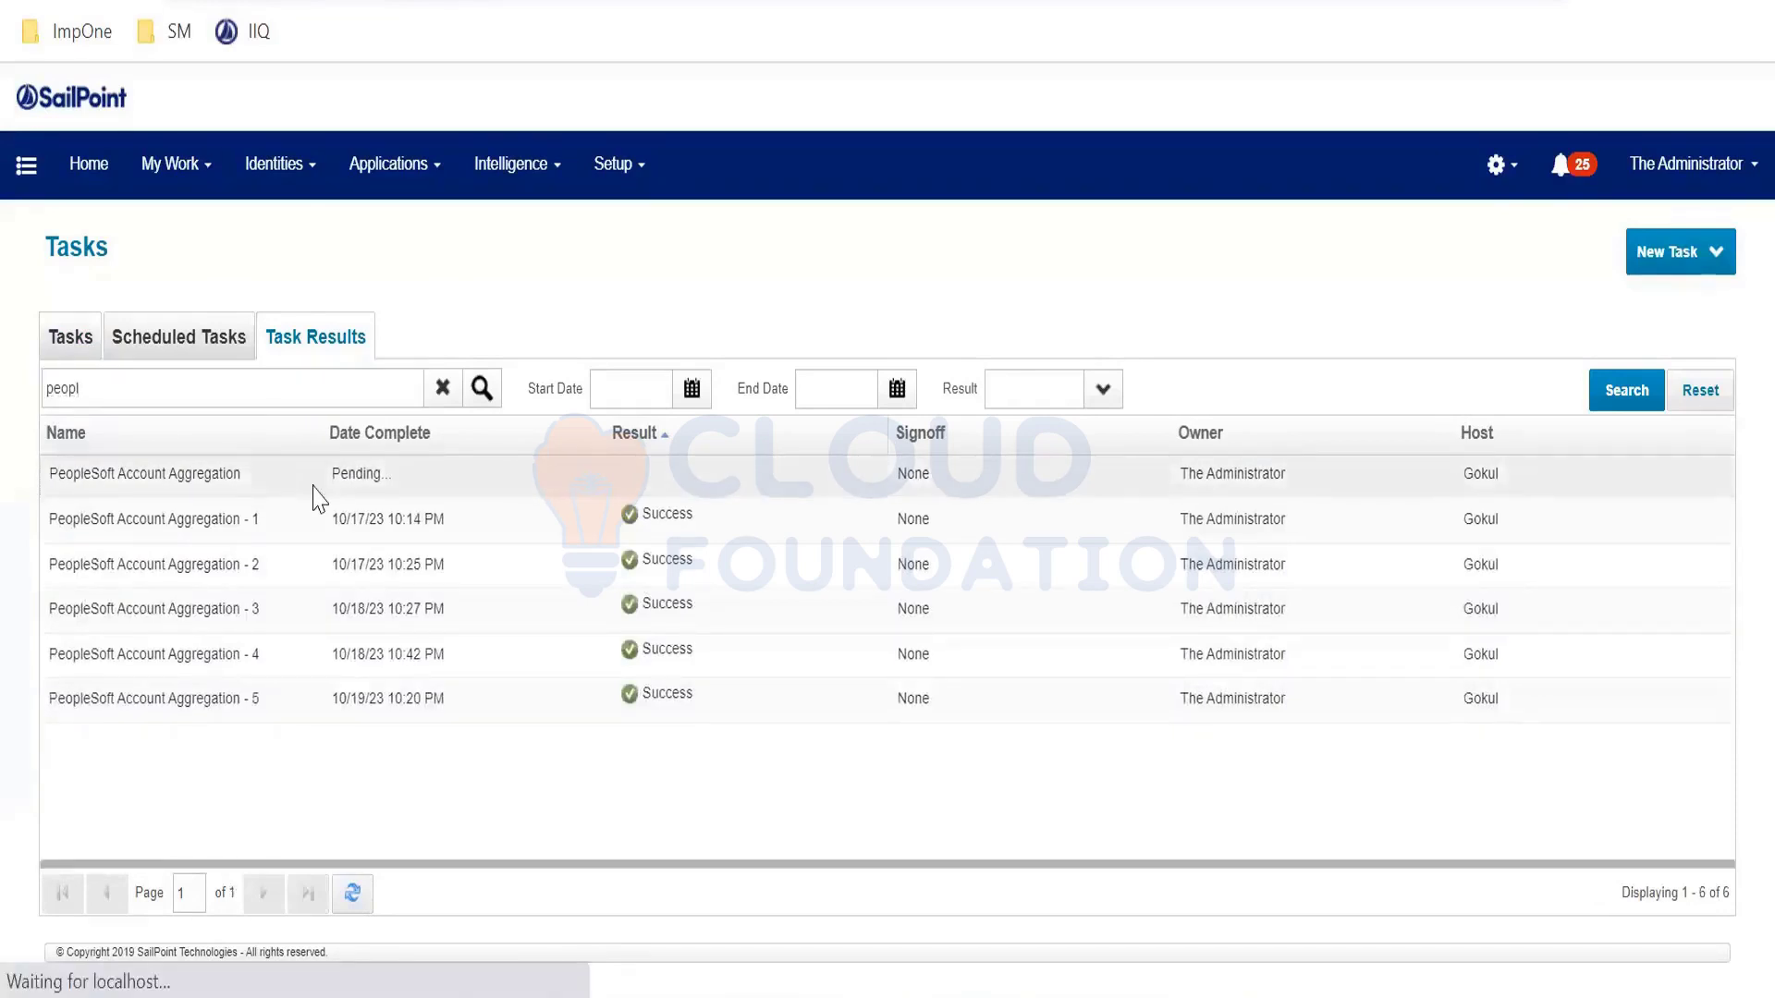
{"action": "left_click", "coordinate": [331, 485]}
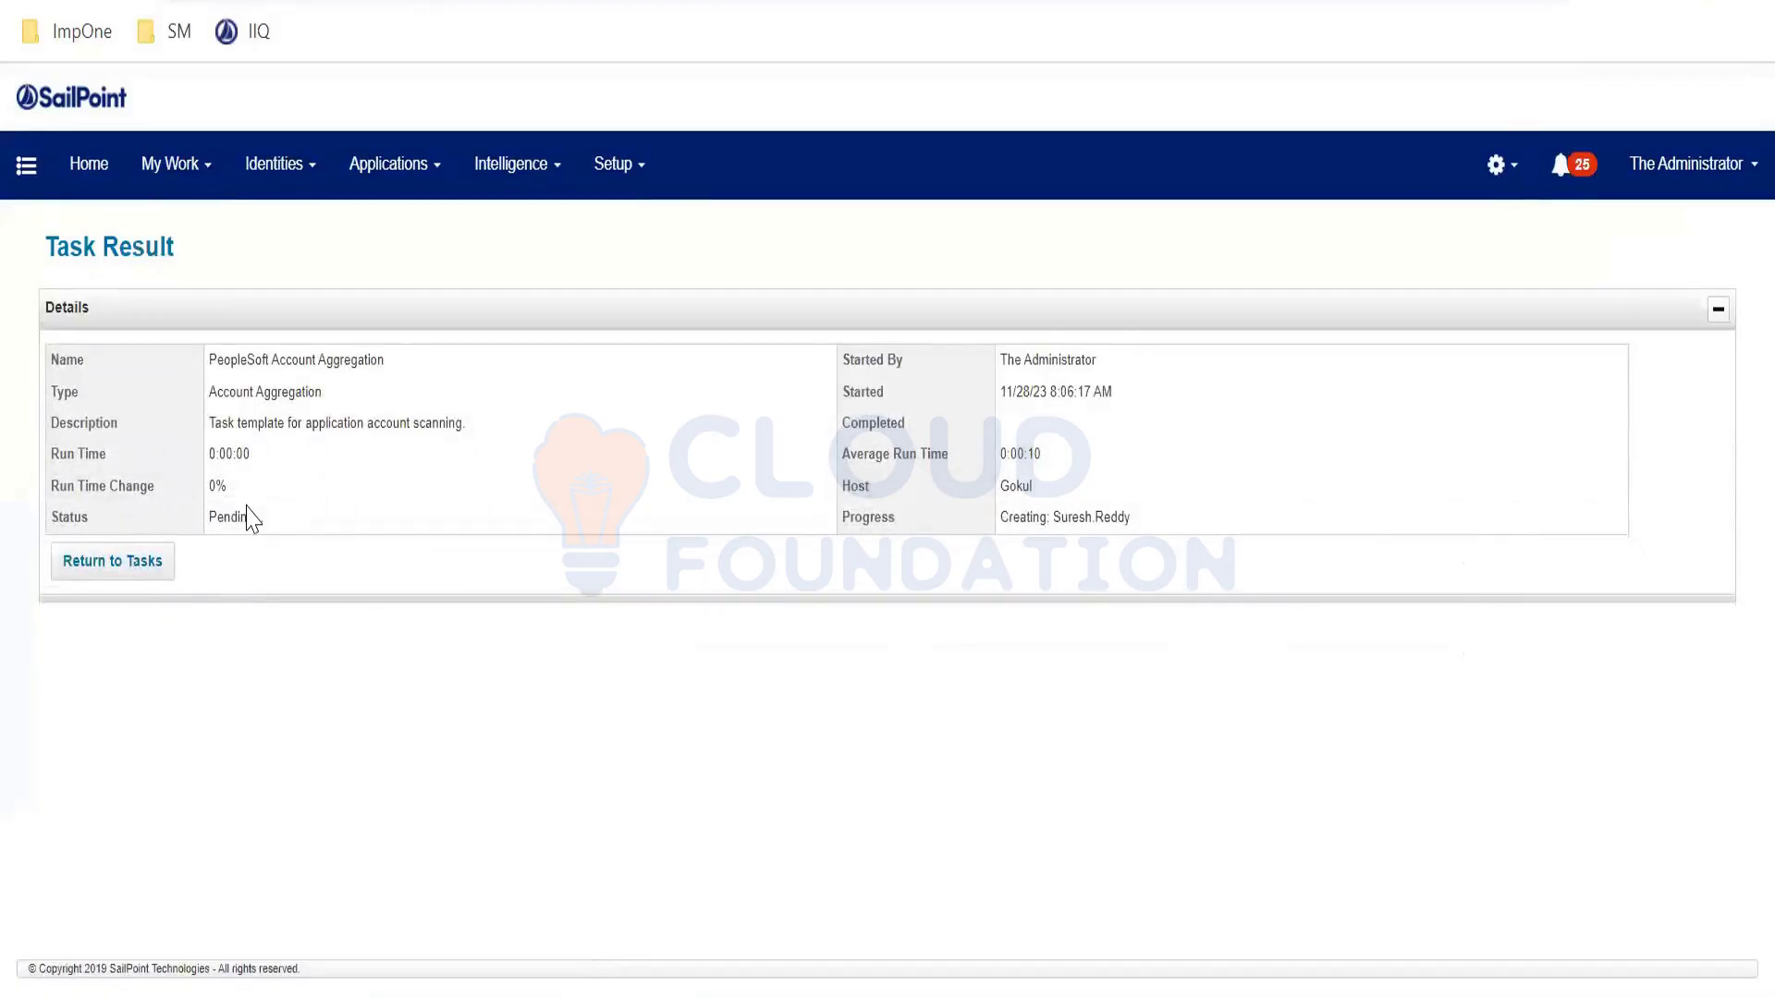
- Highlight the aggregation progress text showing the new identity being created
{"action": "left_click_drag", "start_coordinate": [1001, 517], "coordinate": [1202, 521]}
{"action": "left_click_drag", "start_coordinate": [1004, 518], "coordinate": [1170, 531]}
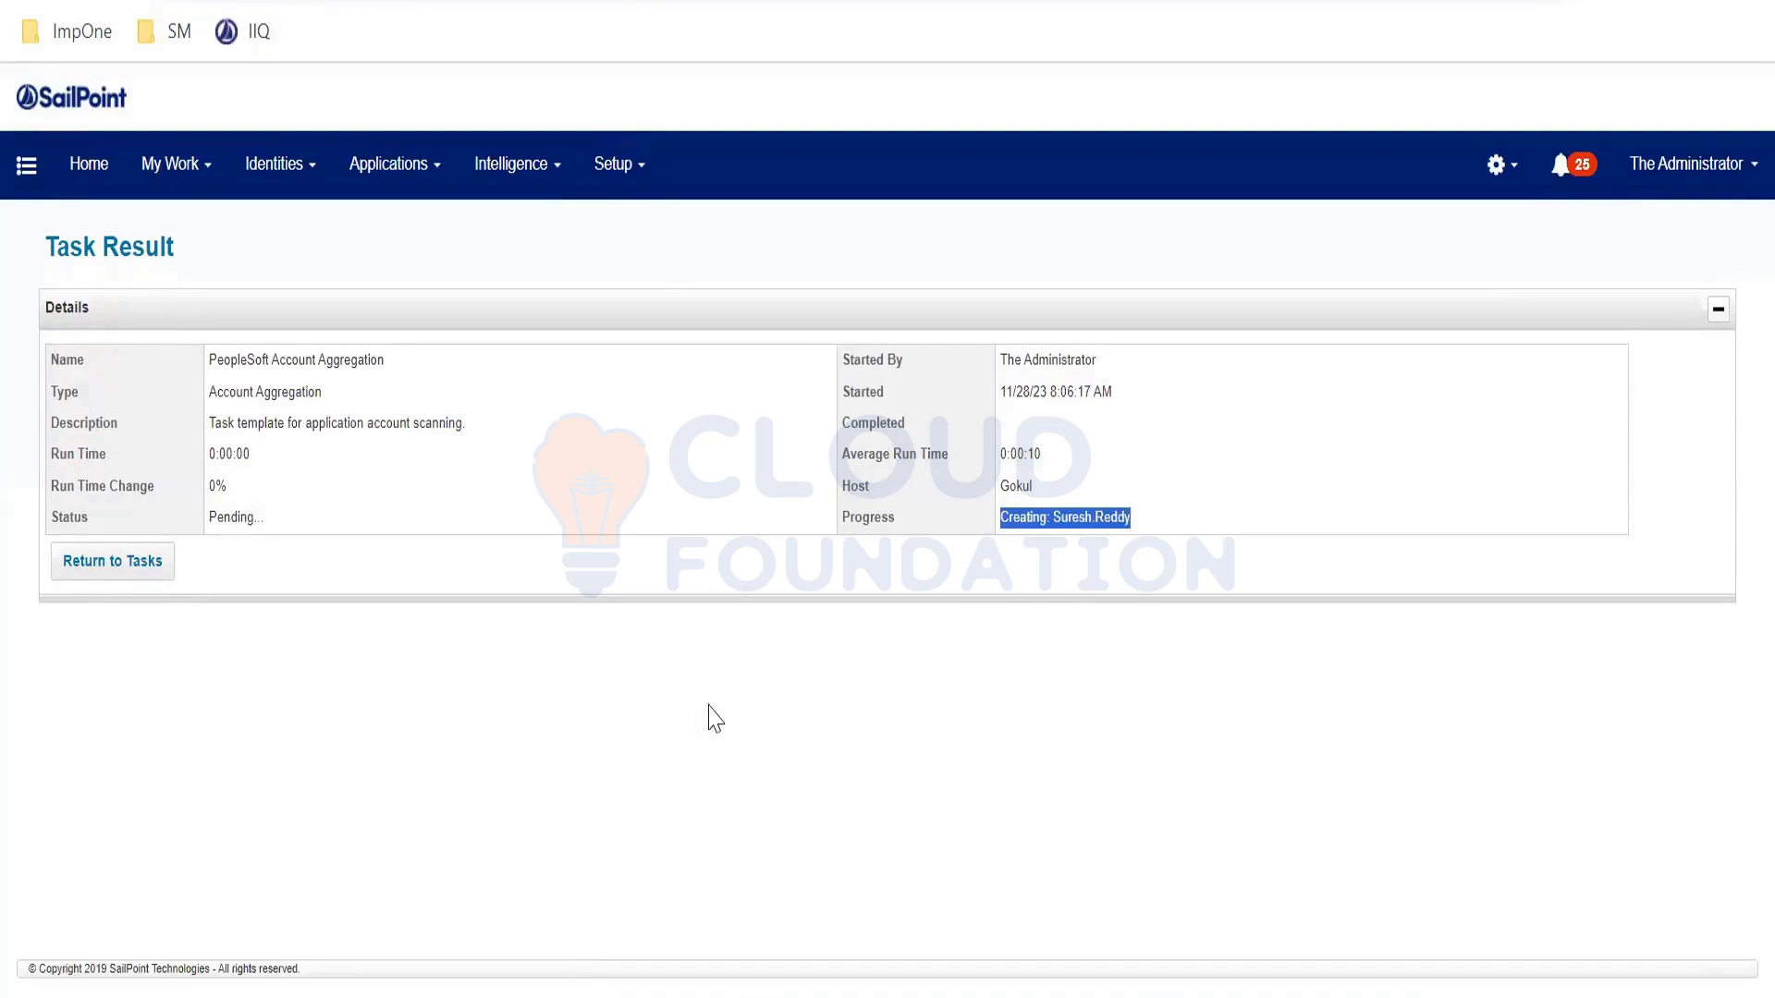
{"action": "key", "text": "alt+Tab"}
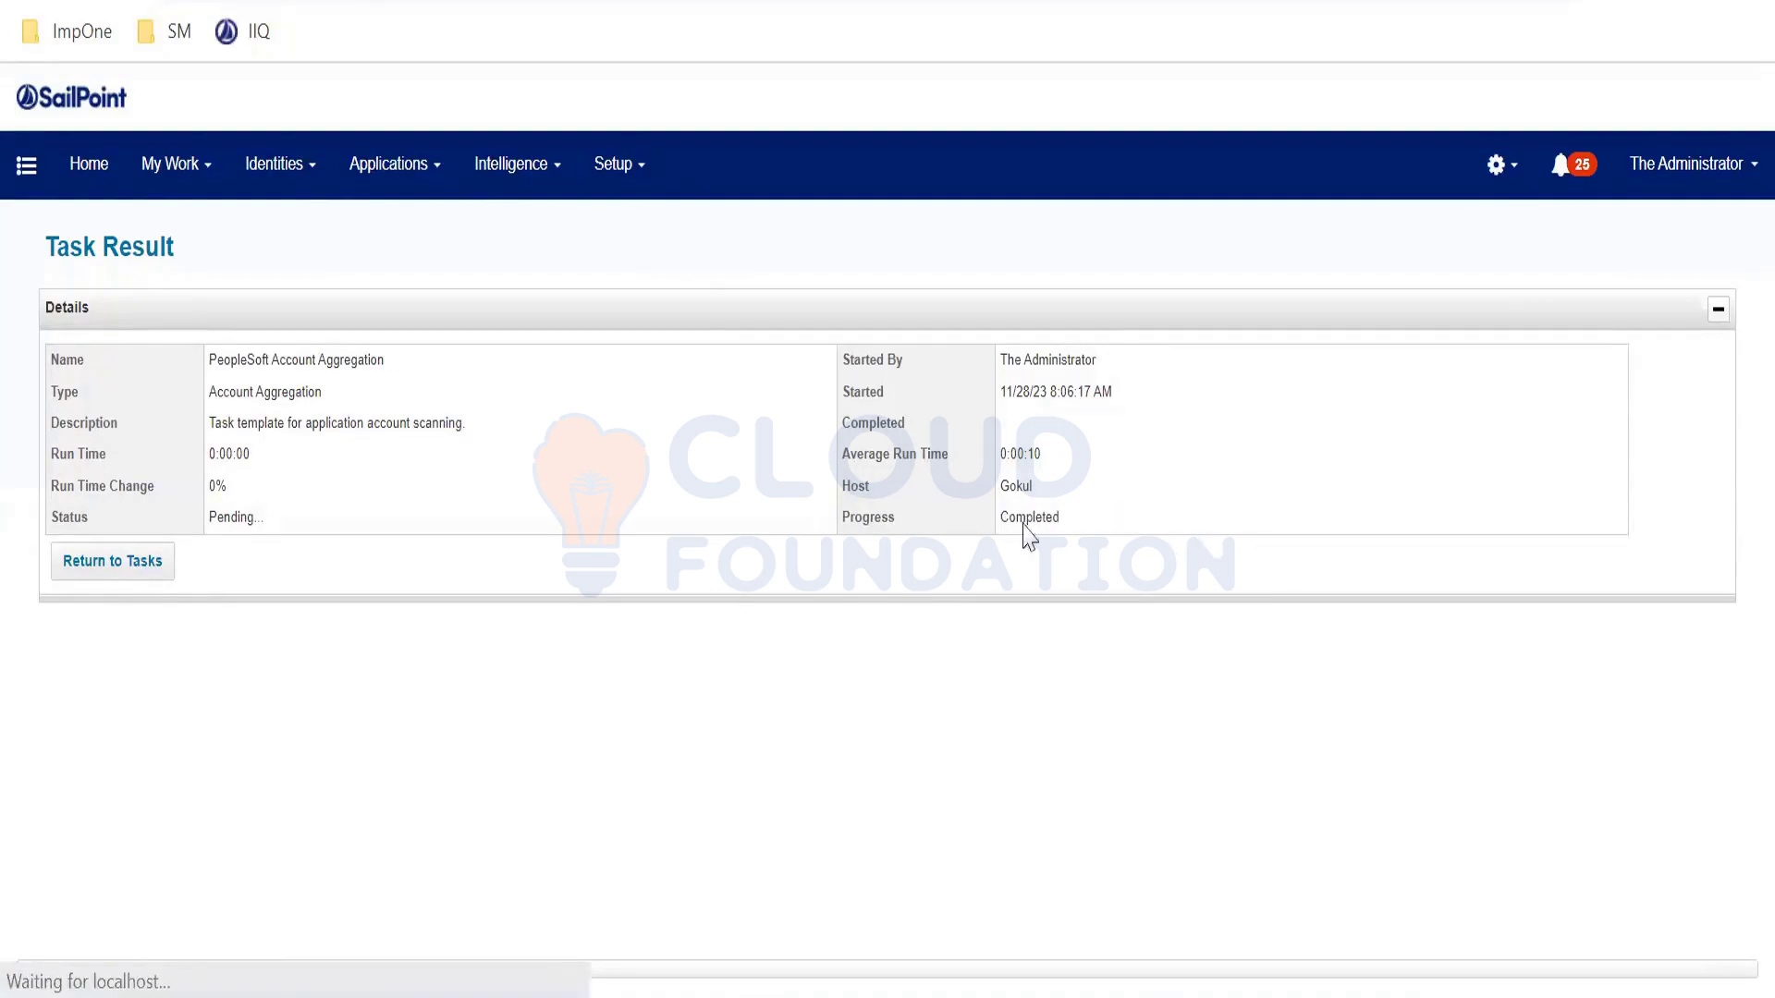
- Review the completed result: Success, 173 accounts scanned and one identity created
{"action": "left_click_drag", "start_coordinate": [241, 360], "coordinate": [578, 370]}
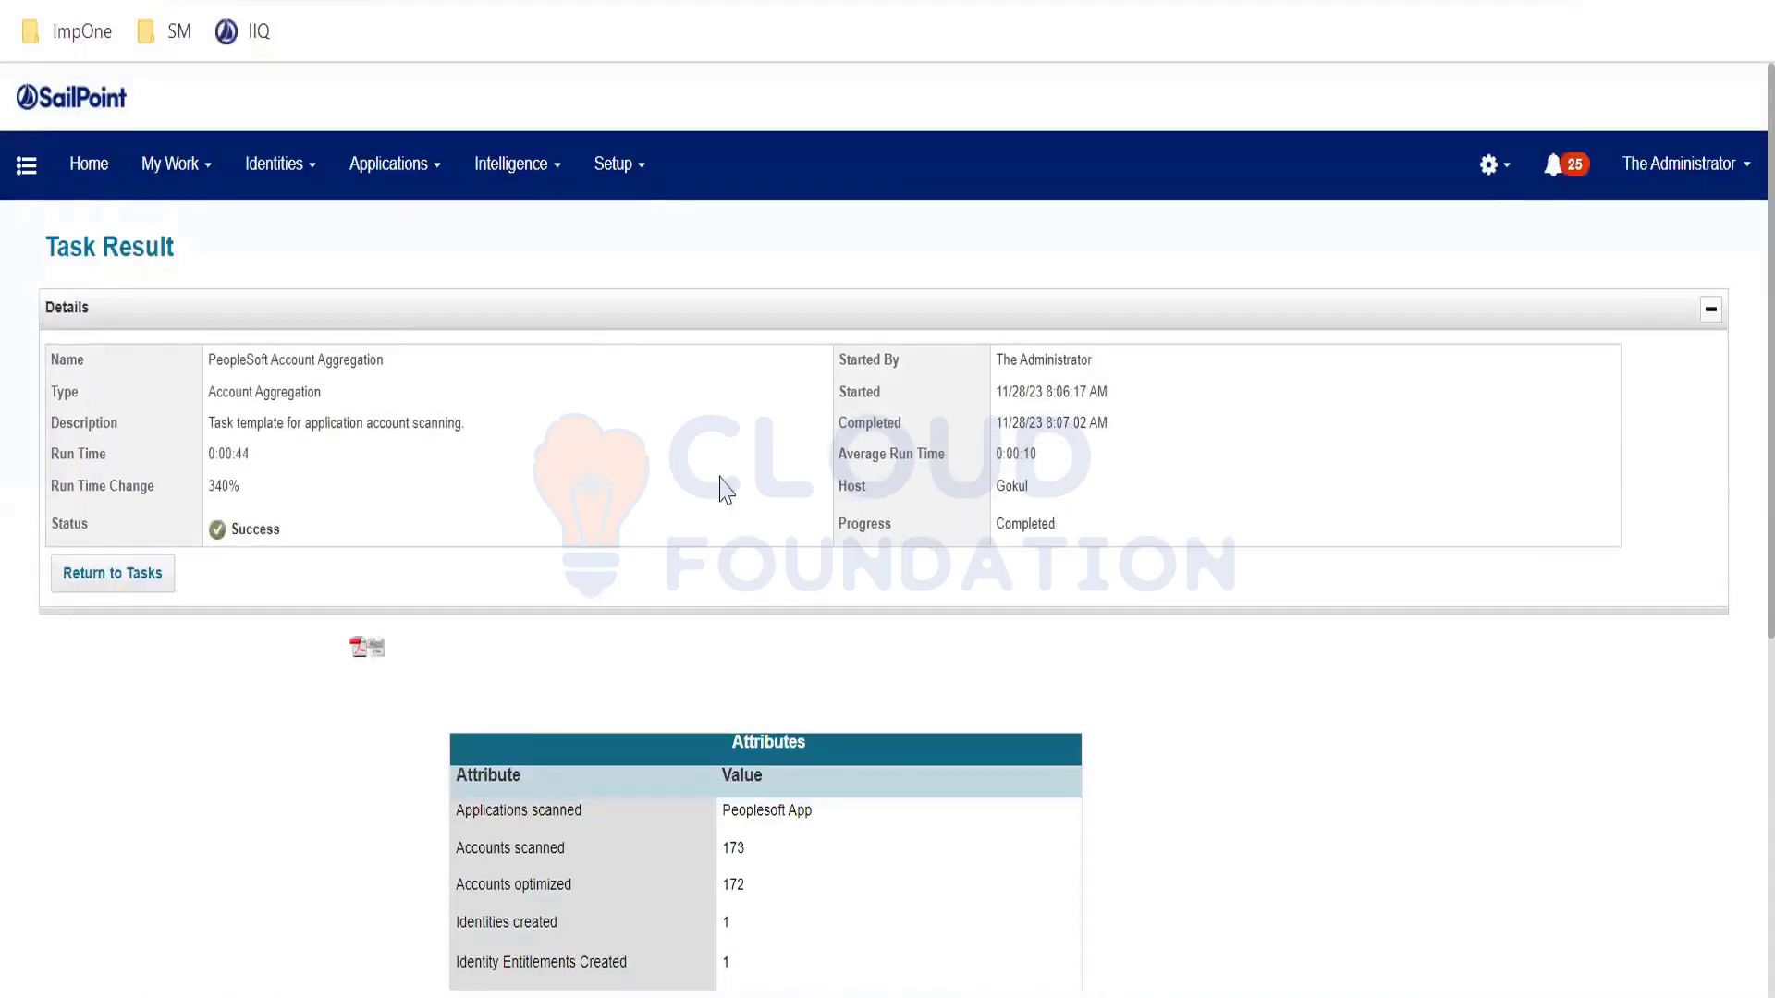
{"action": "scroll", "coordinate": [916, 476], "scroll_direction": "down", "scroll_amount": 2}
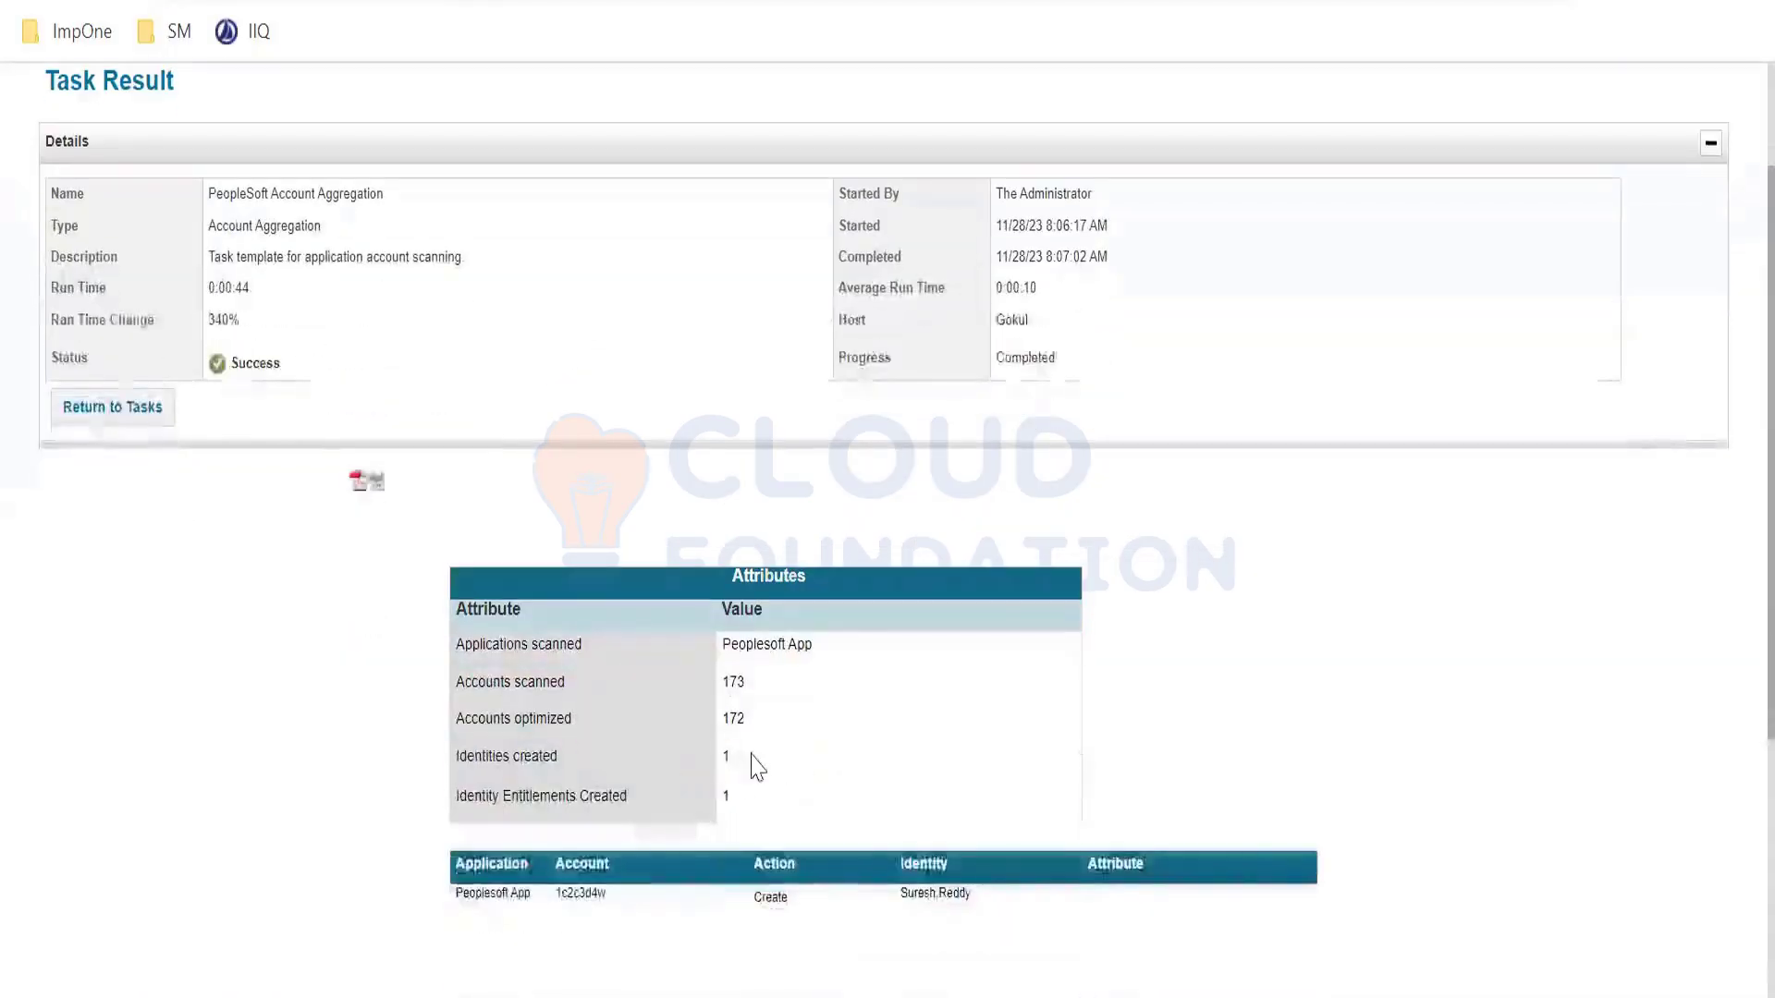
{"action": "left_click_drag", "start_coordinate": [758, 765], "coordinate": [468, 767]}
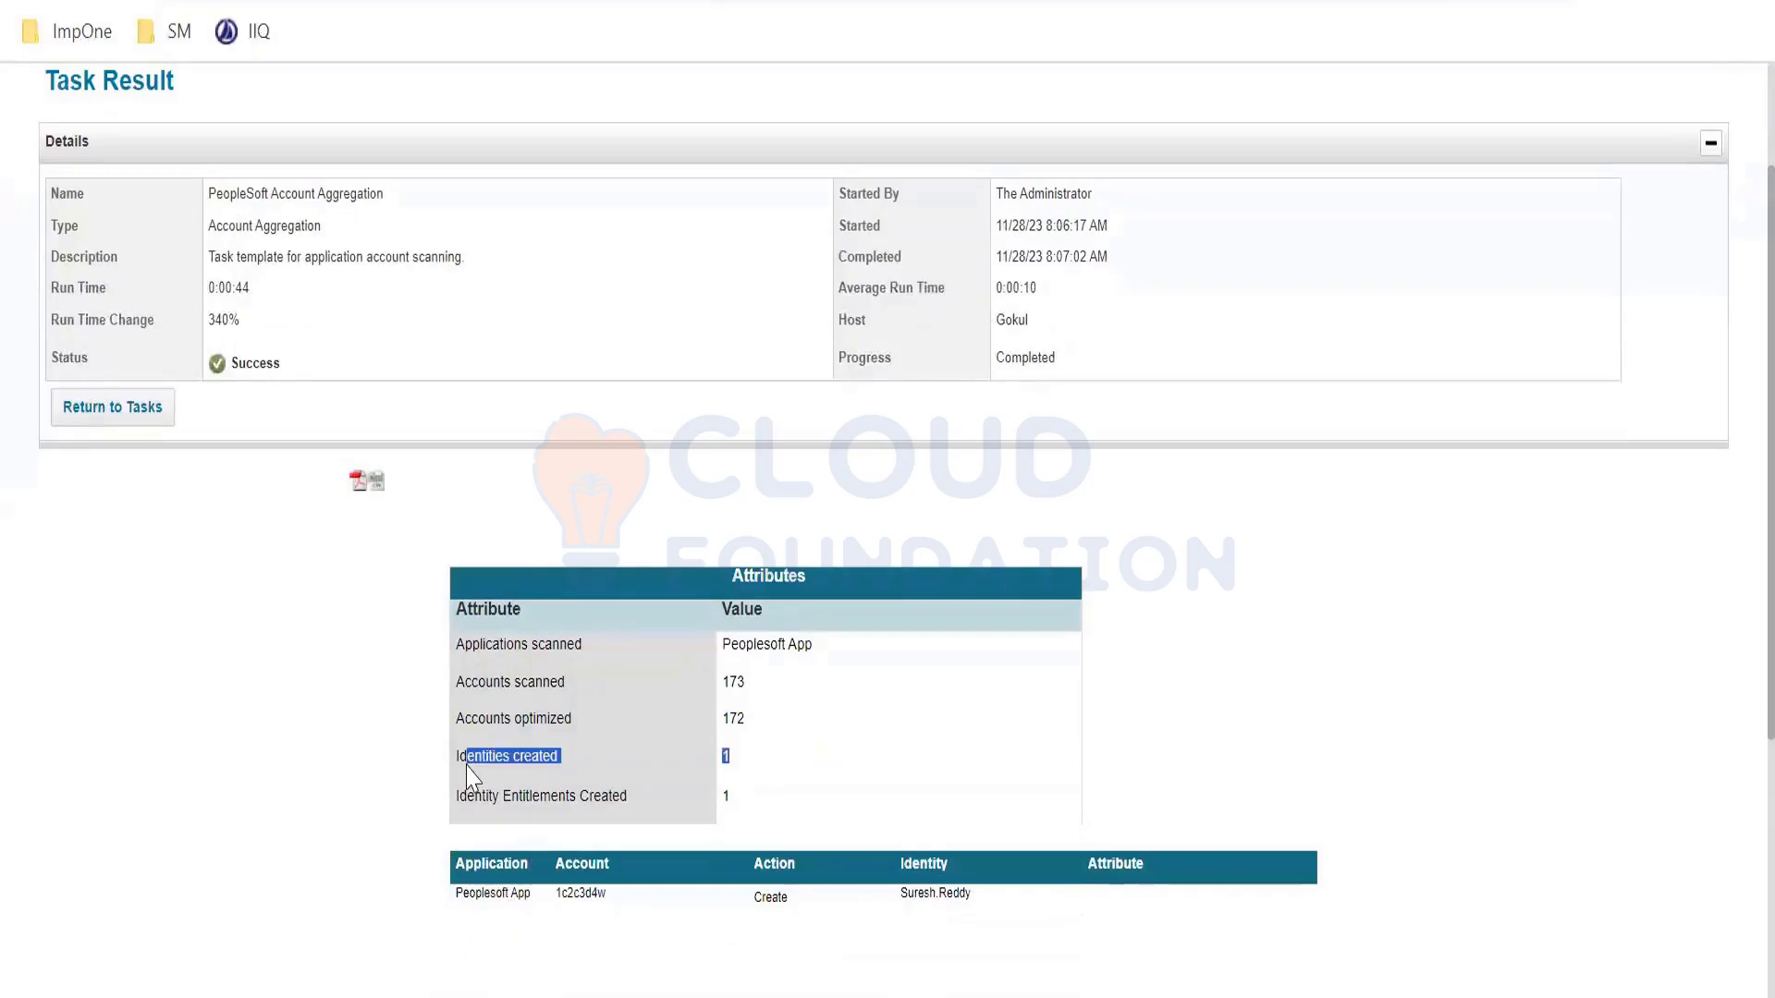
{"action": "left_click", "coordinate": [957, 904]}
{"action": "scroll", "coordinate": [475, 448], "scroll_direction": "up", "scroll_amount": 2}
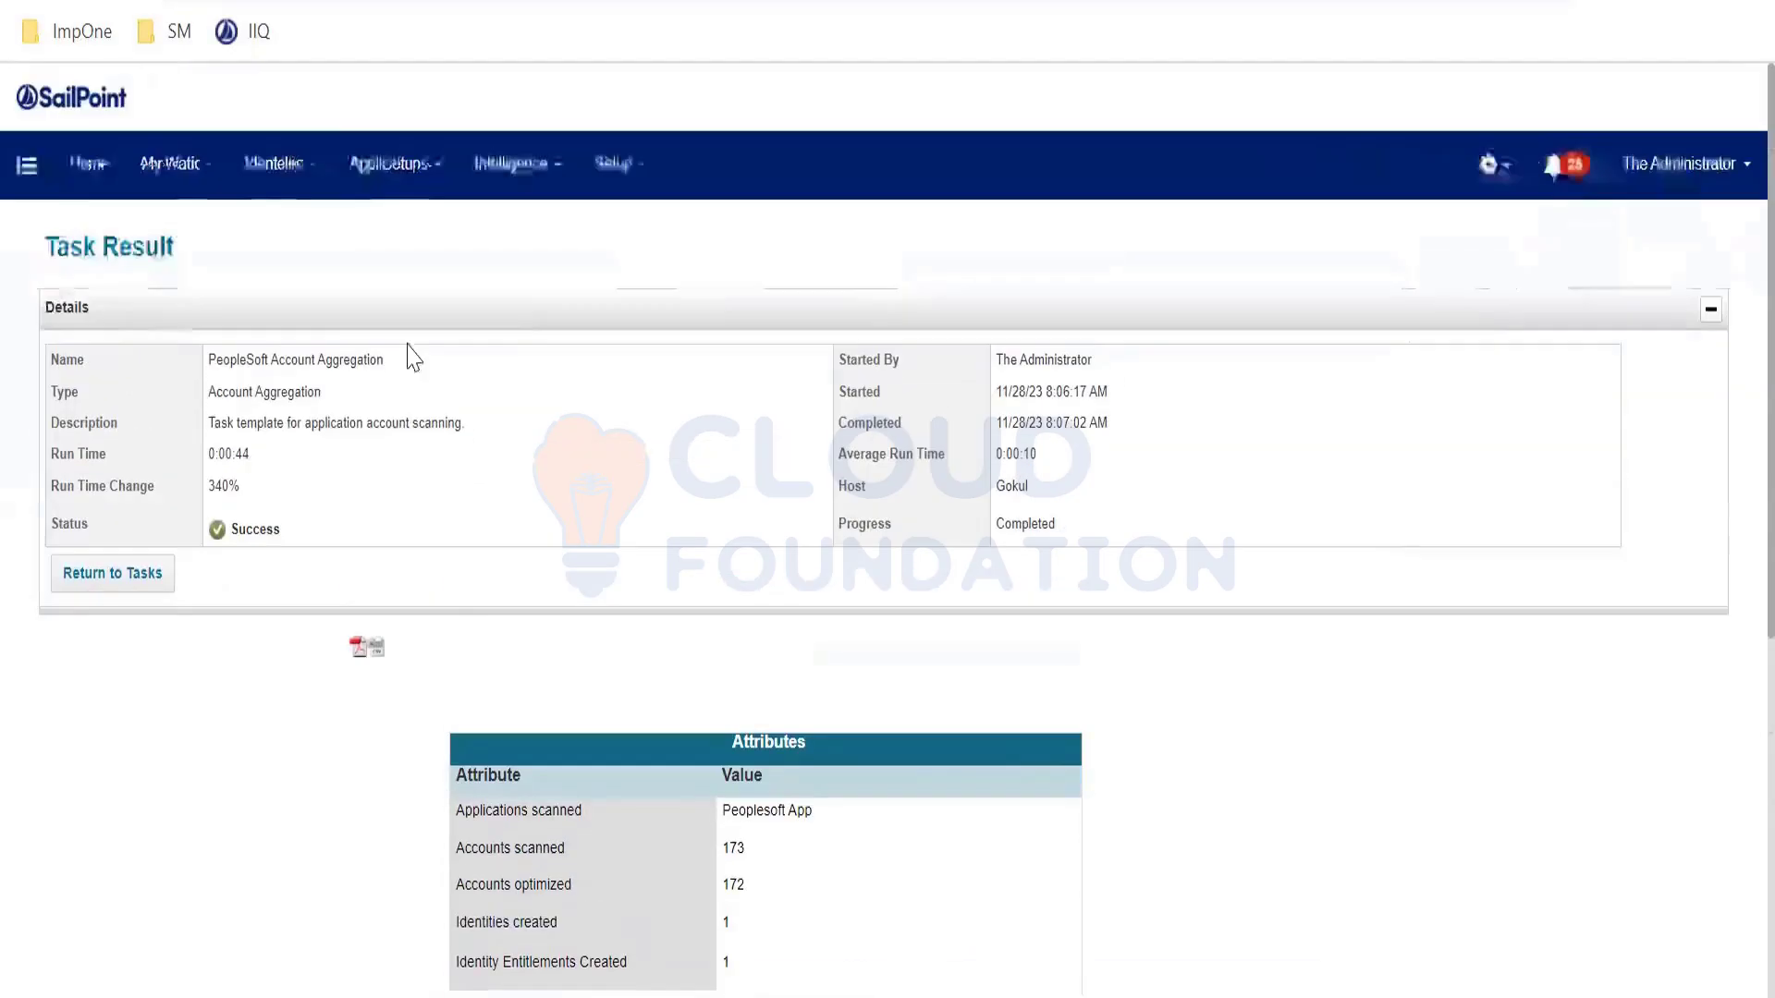
{"action": "mouse_move", "coordinate": [277, 166]}
{"action": "left_click", "coordinate": [288, 233]}
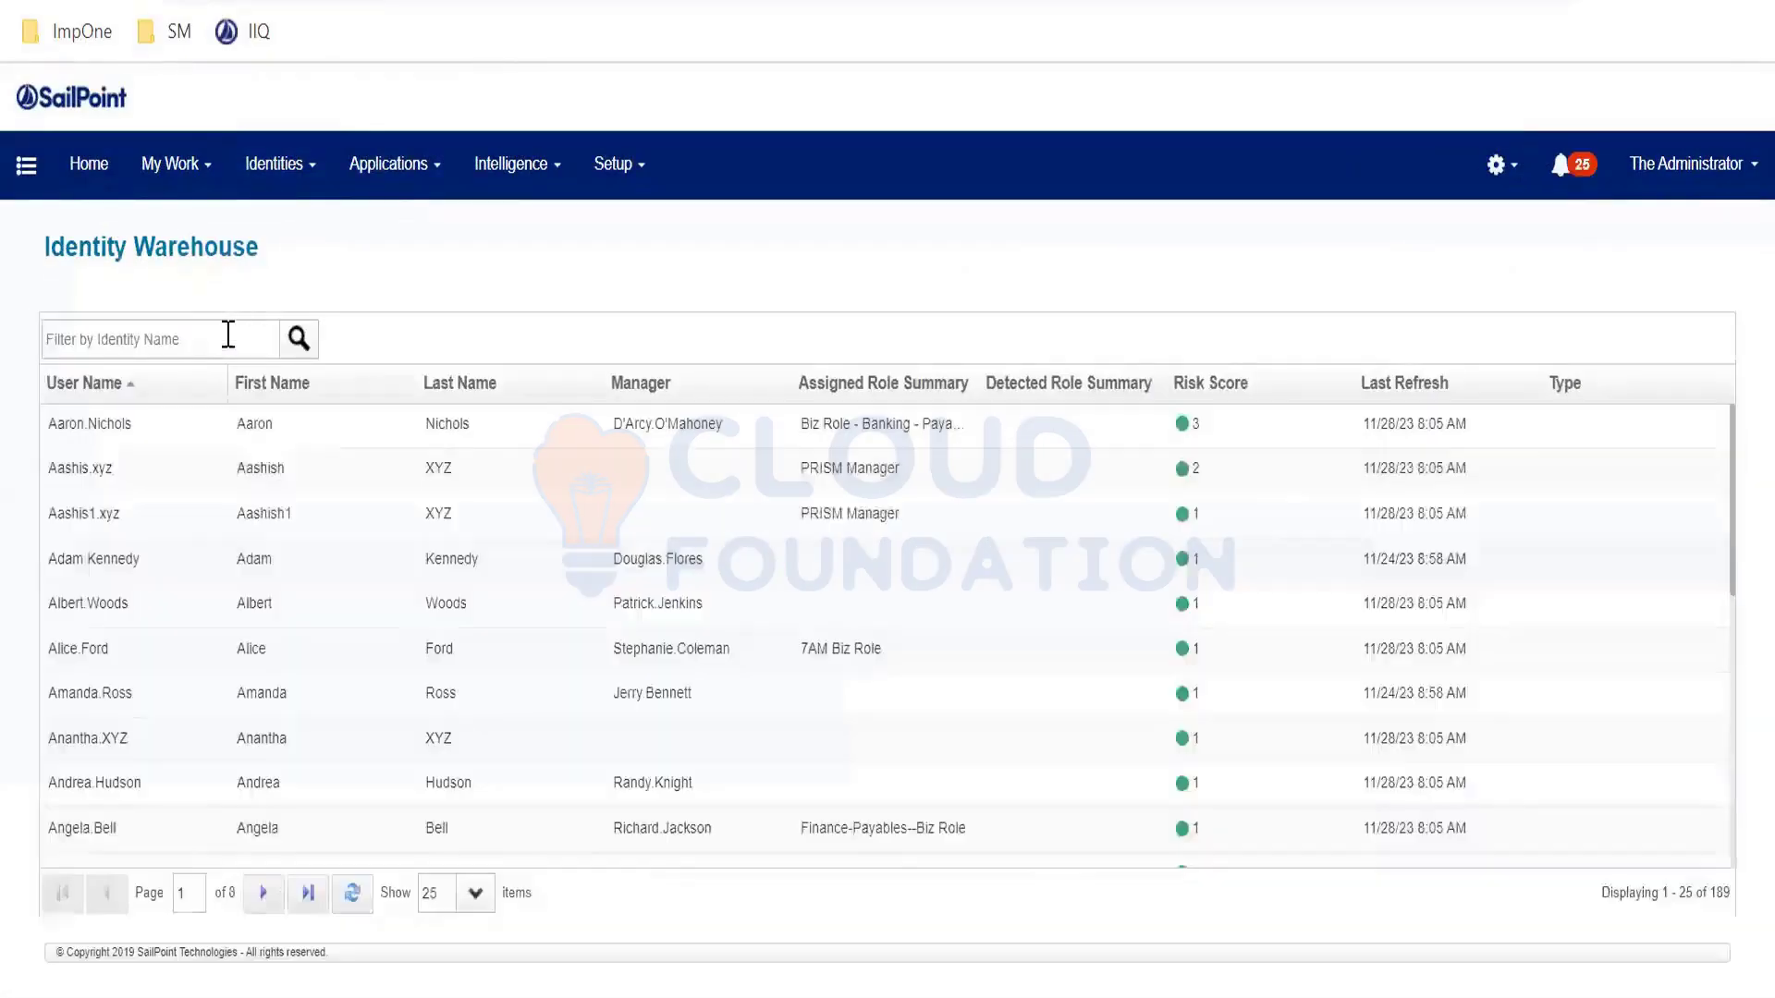
- Search the Identity Warehouse for the new employee's first name and open the matching identity
{"action": "left_click", "coordinate": [229, 335]}
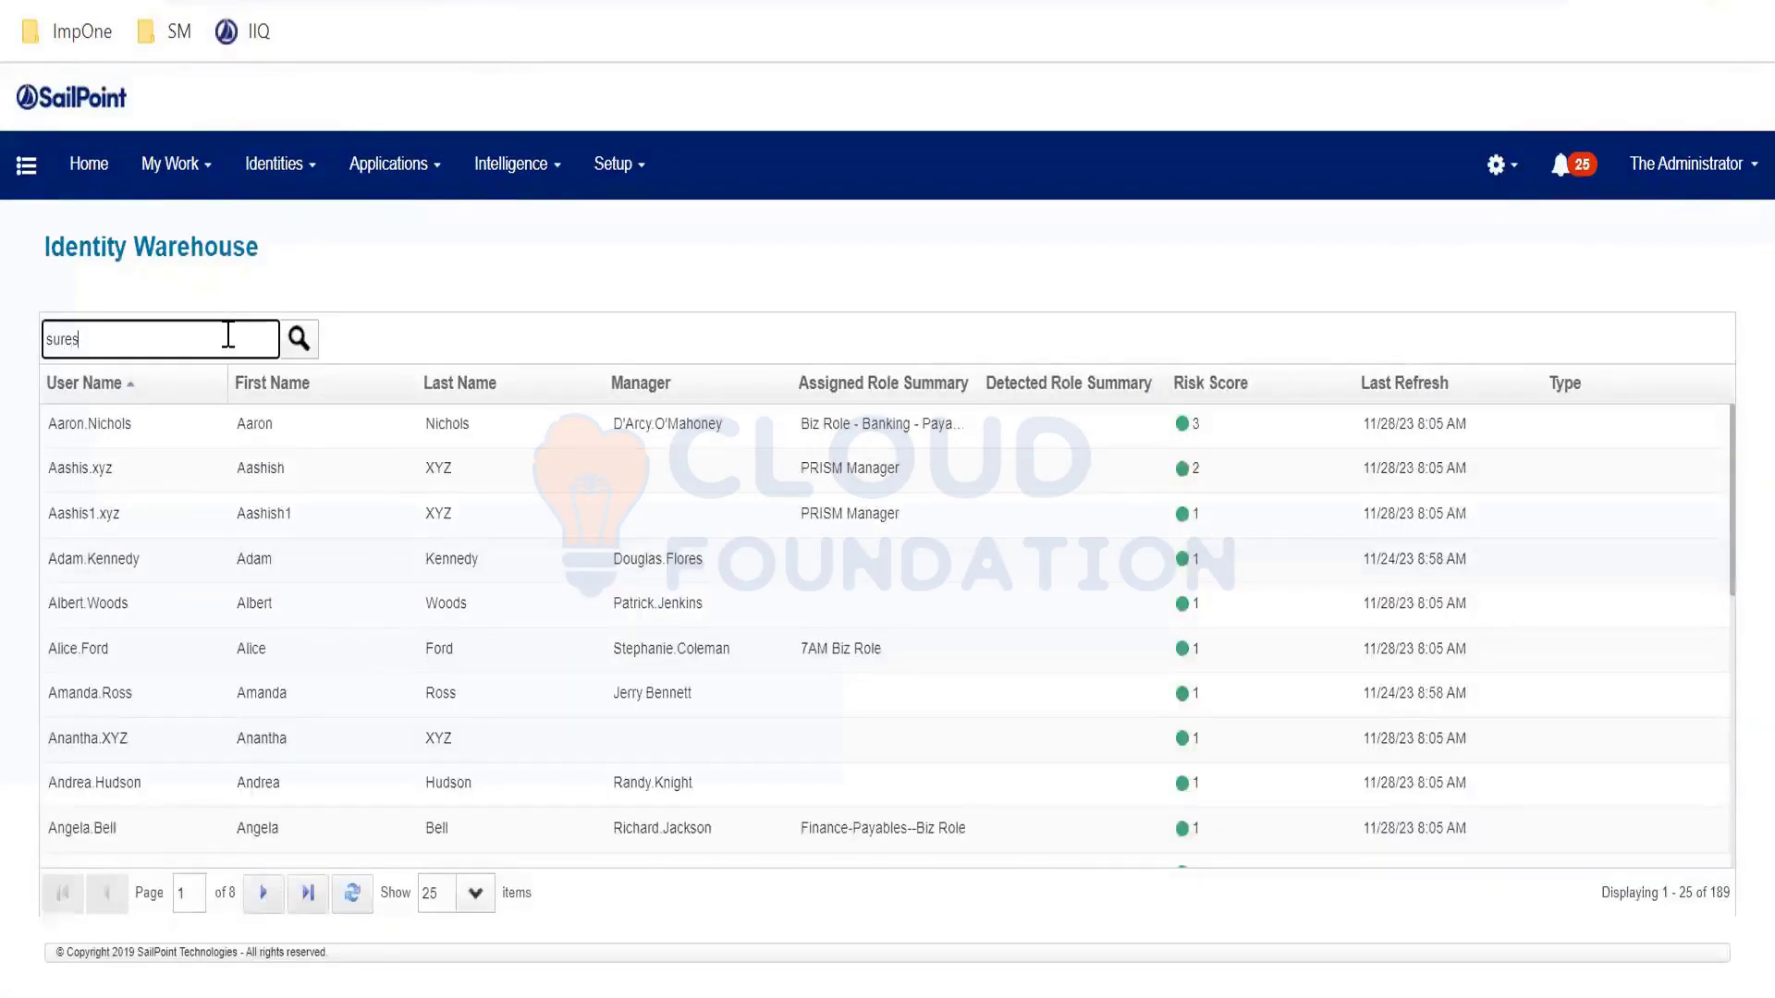
{"action": "type", "text": "sures"}
{"action": "key", "text": "Return"}
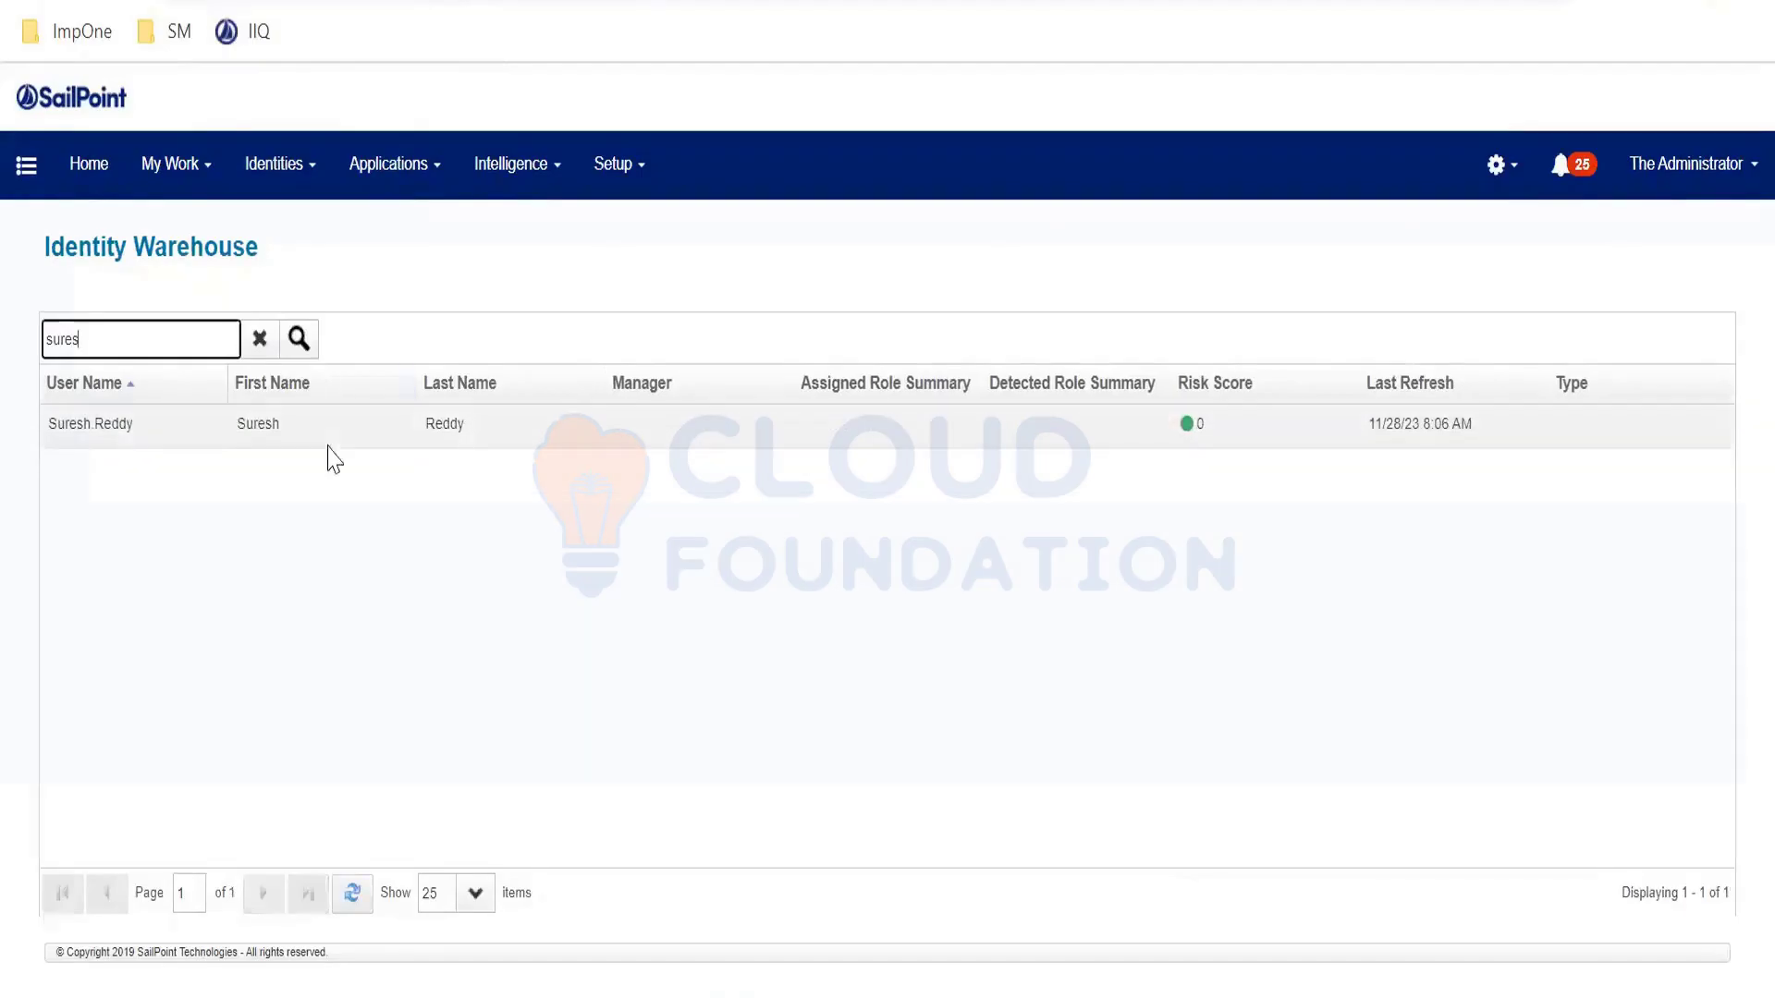
{"action": "left_click", "coordinate": [424, 436]}
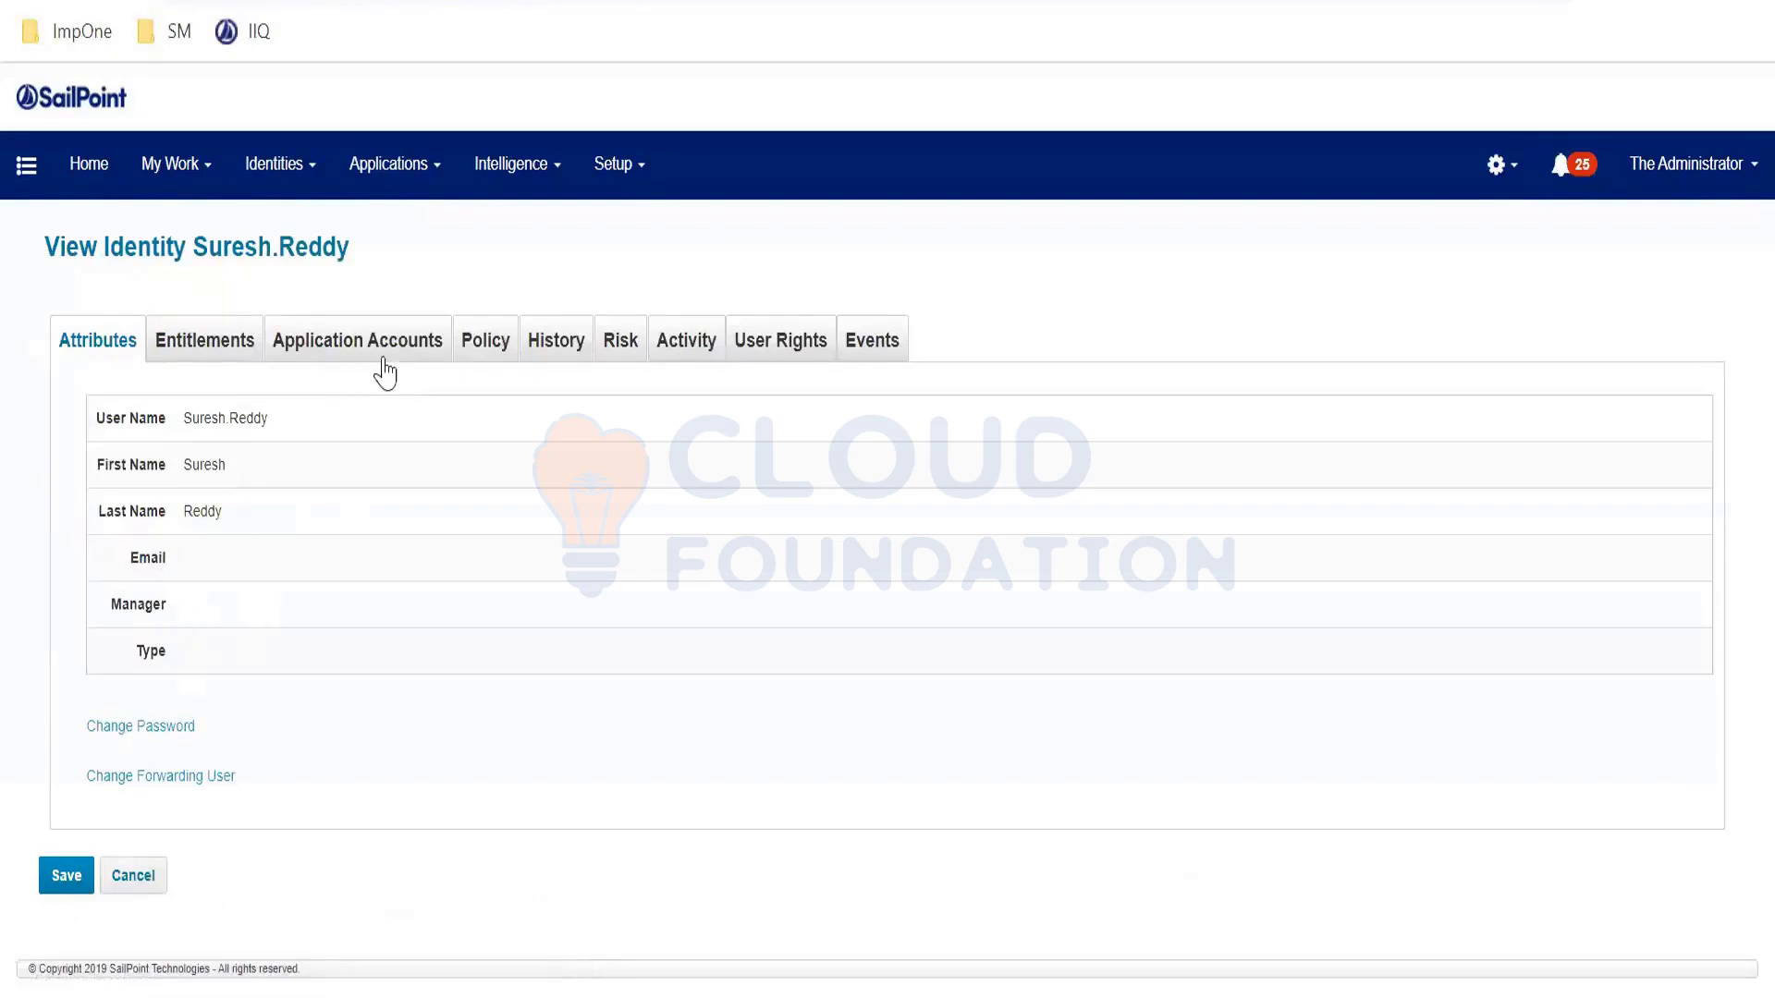
- Show the identity's Events tab with No Events and highlight its name
{"action": "left_click", "coordinate": [873, 350]}
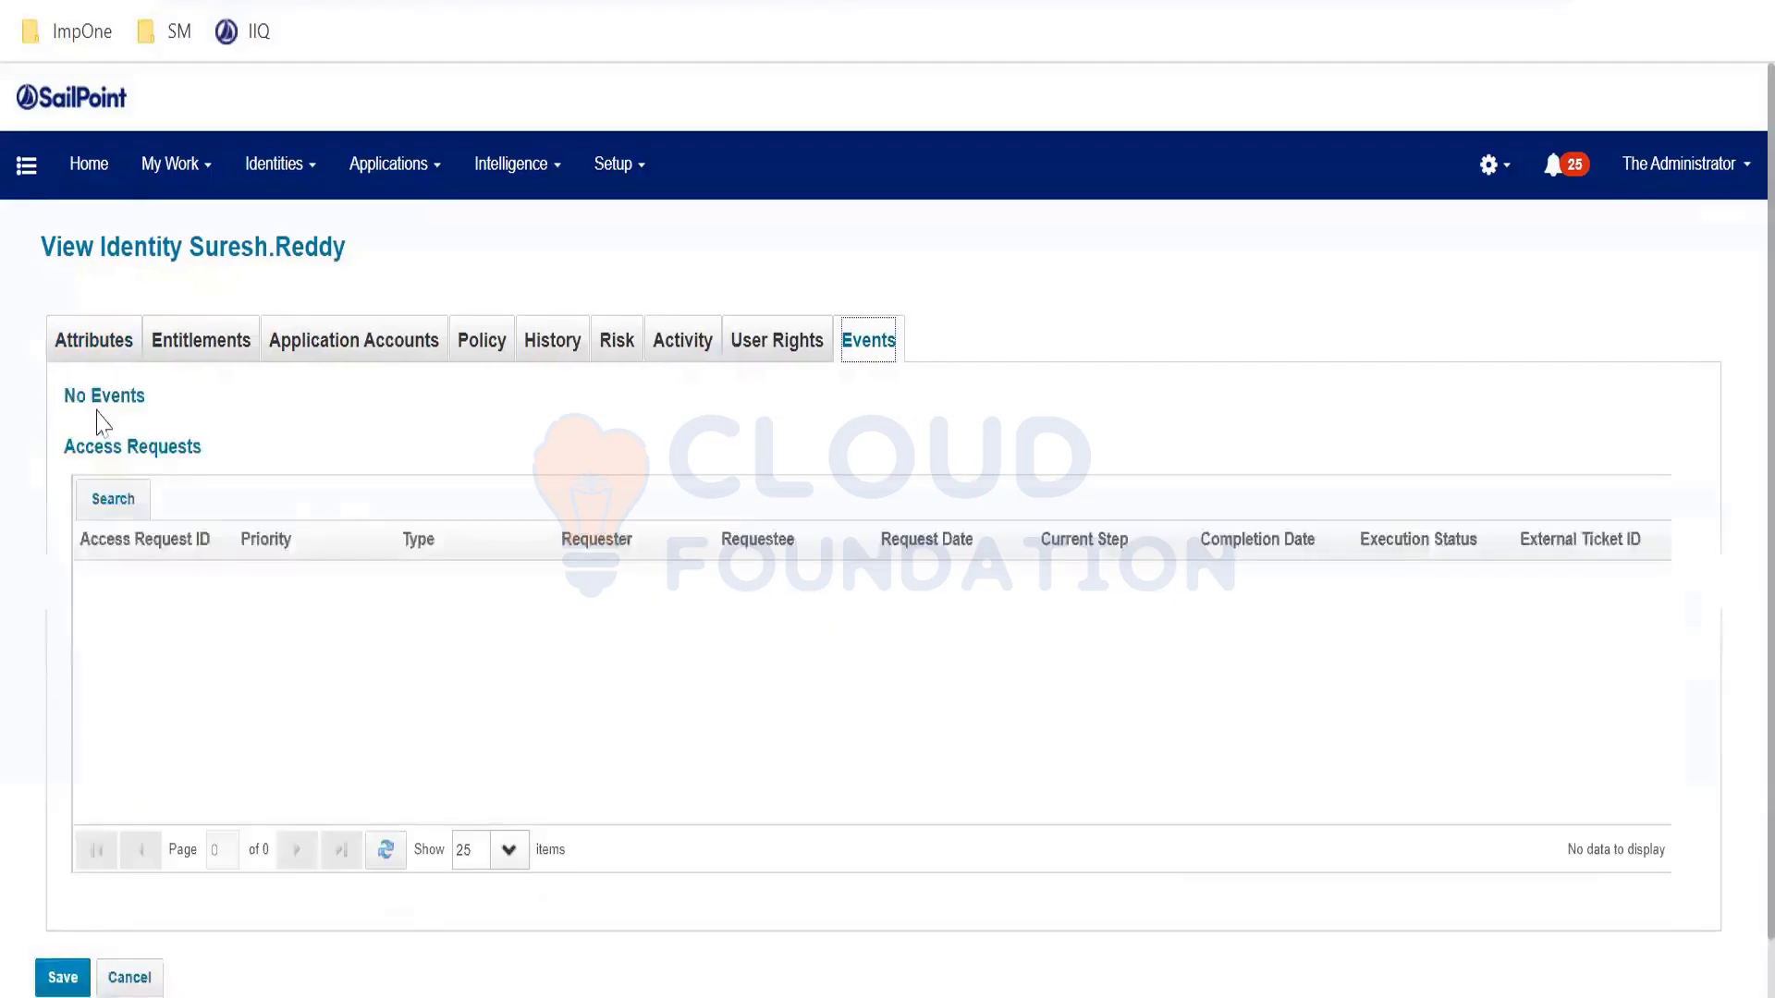
{"action": "triple_click", "coordinate": [81, 393]}
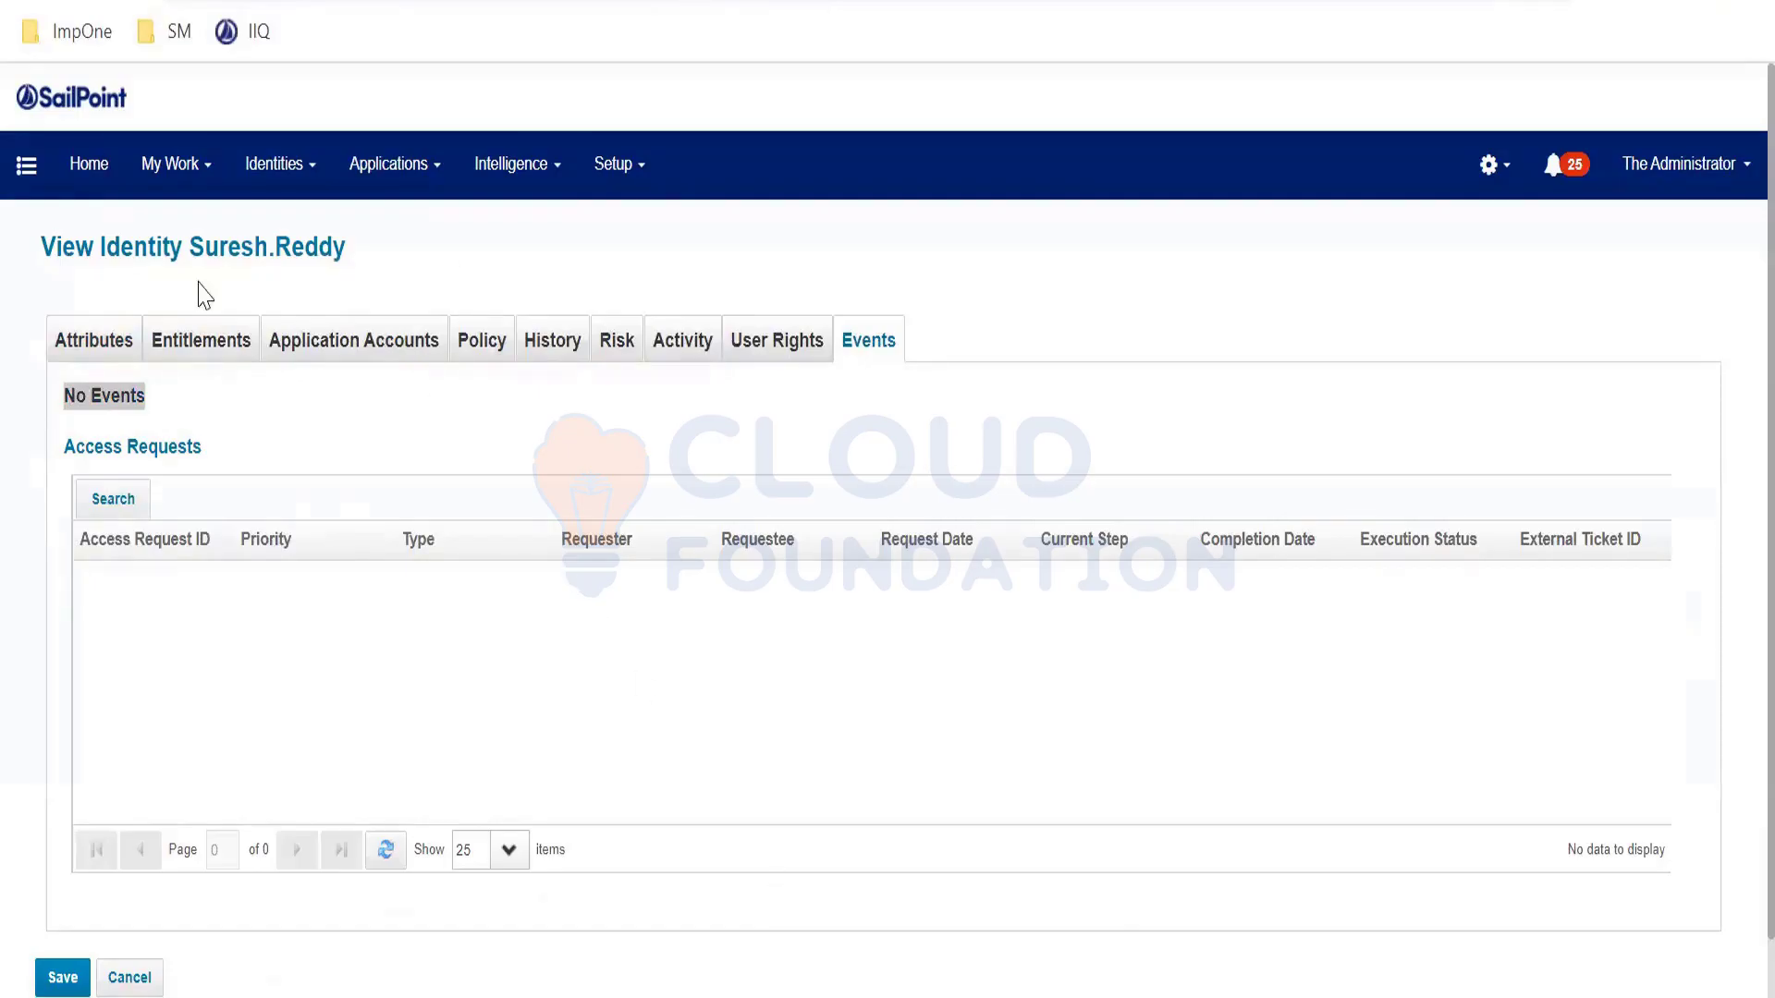
{"action": "left_click_drag", "start_coordinate": [202, 246], "coordinate": [405, 255]}
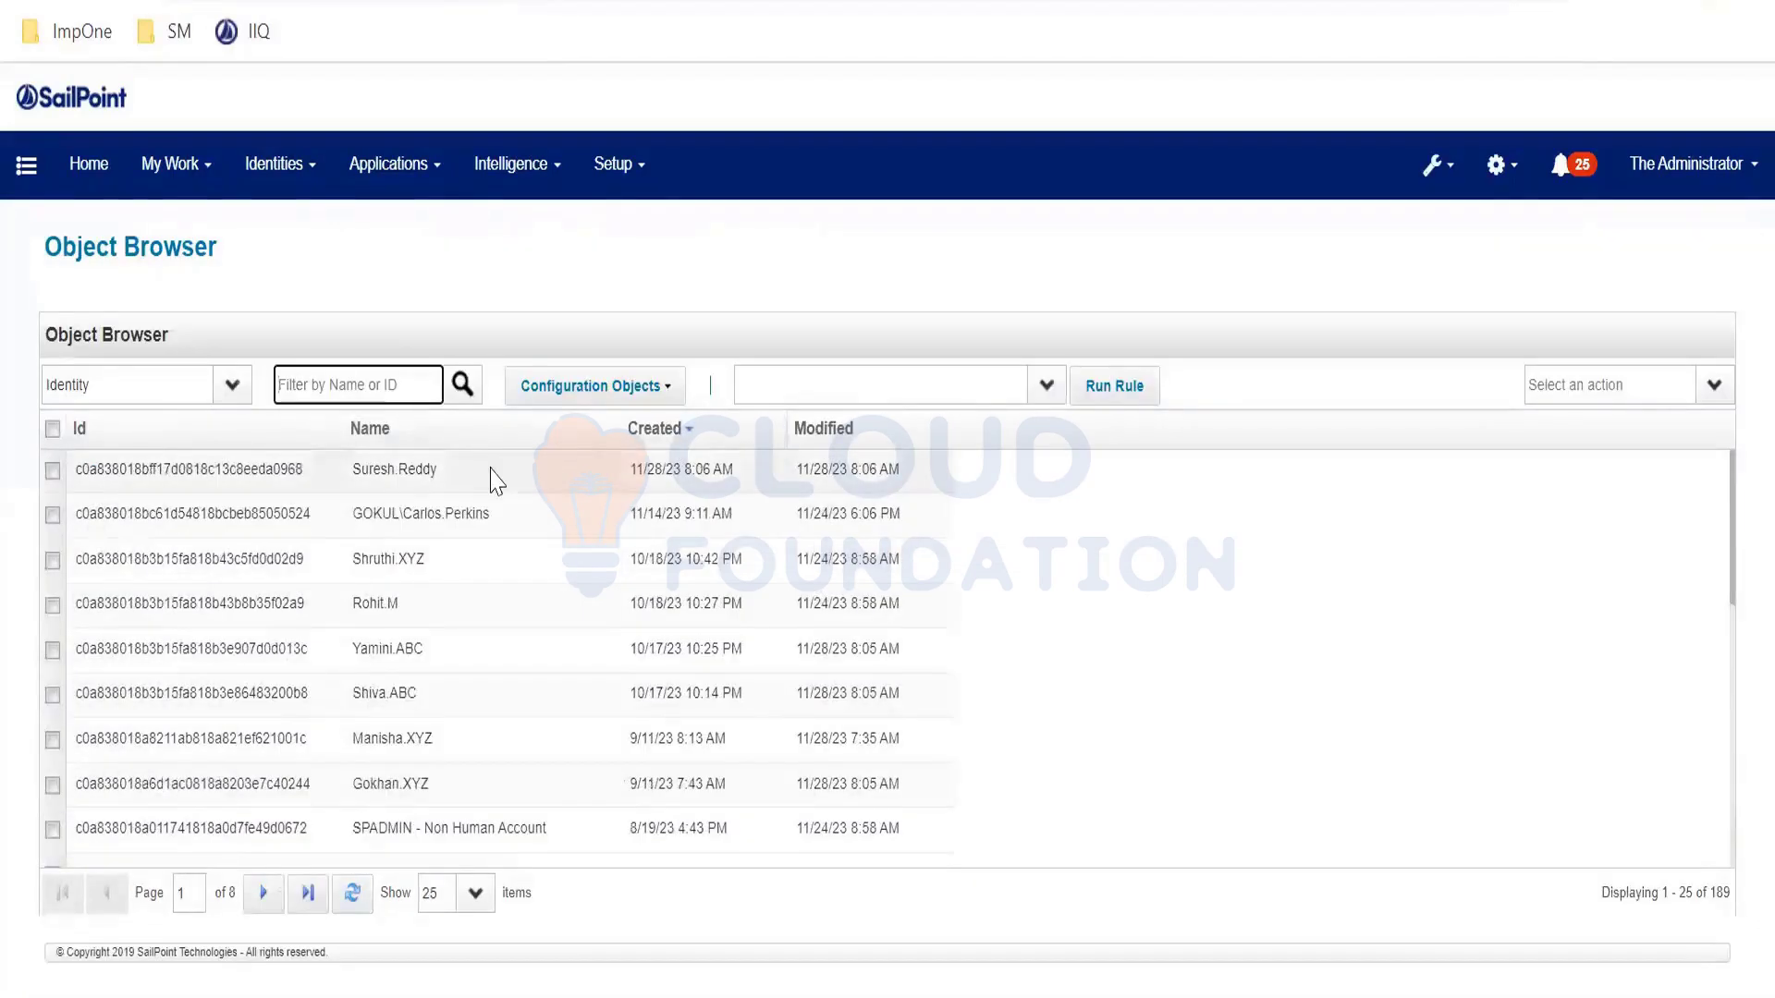
- Open the identity's XML, note triggerSnapshots with needsCreateProcessing true, snip it, and close the editor
{"action": "left_click", "coordinate": [491, 469]}
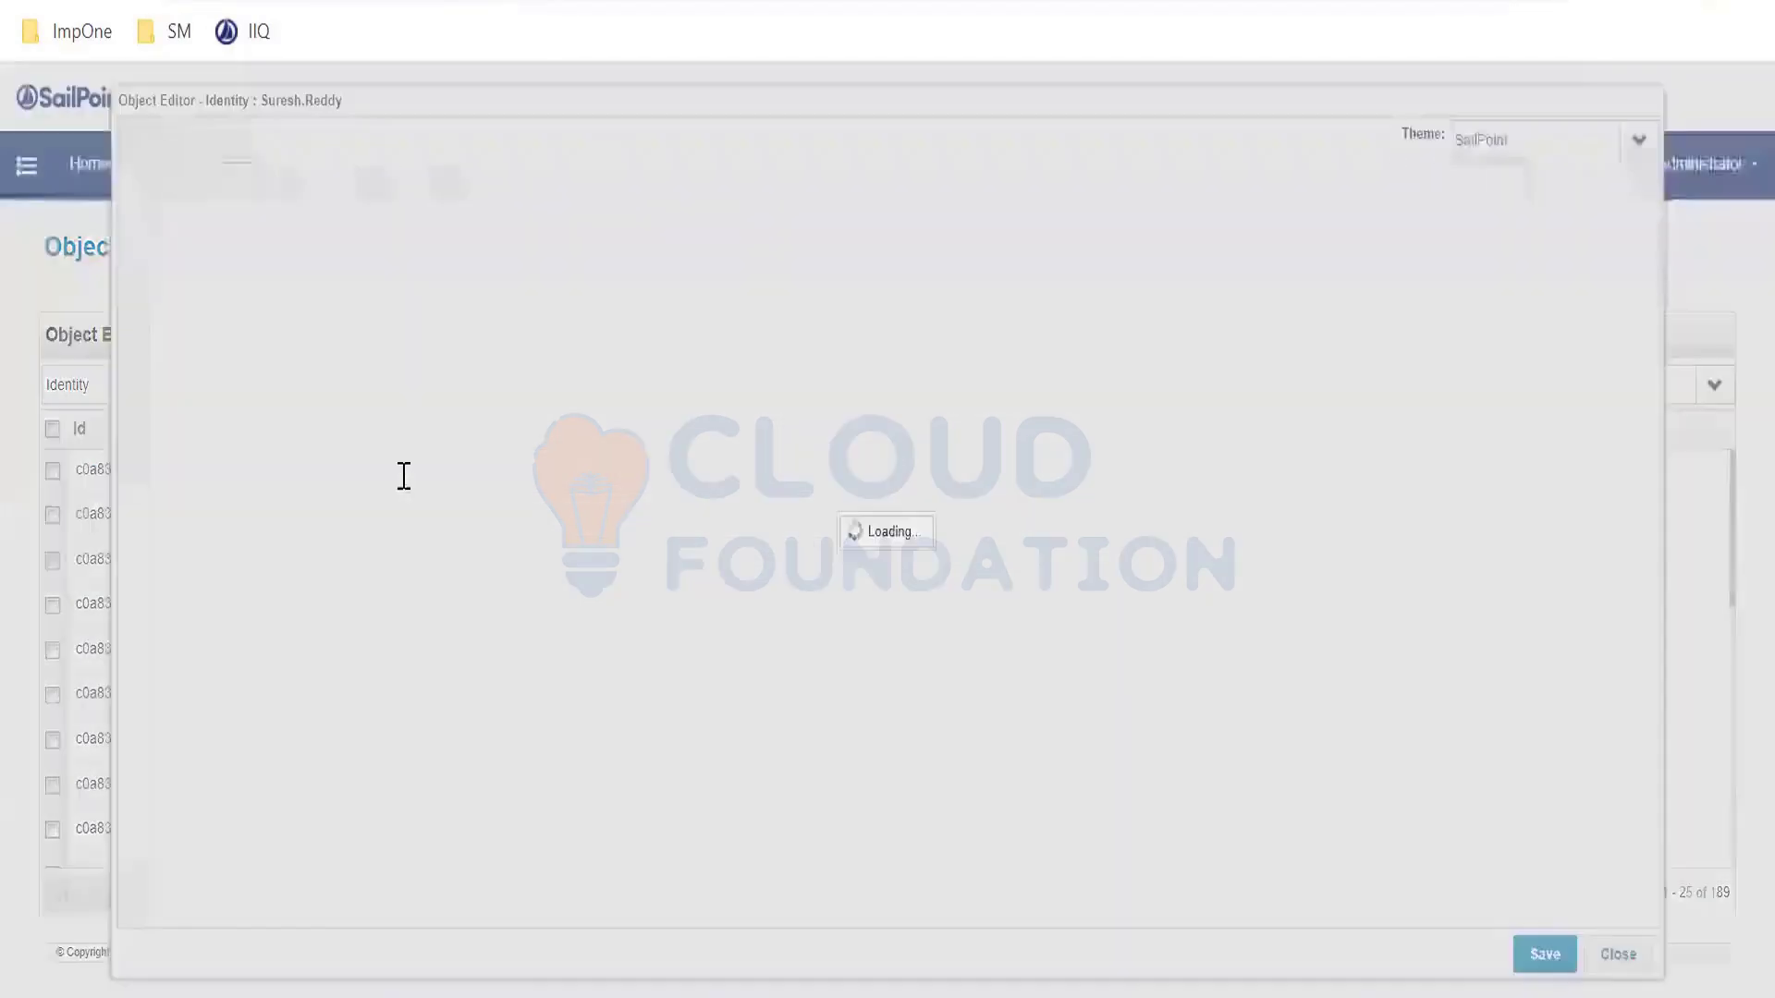
{"action": "left_click", "coordinate": [222, 385]}
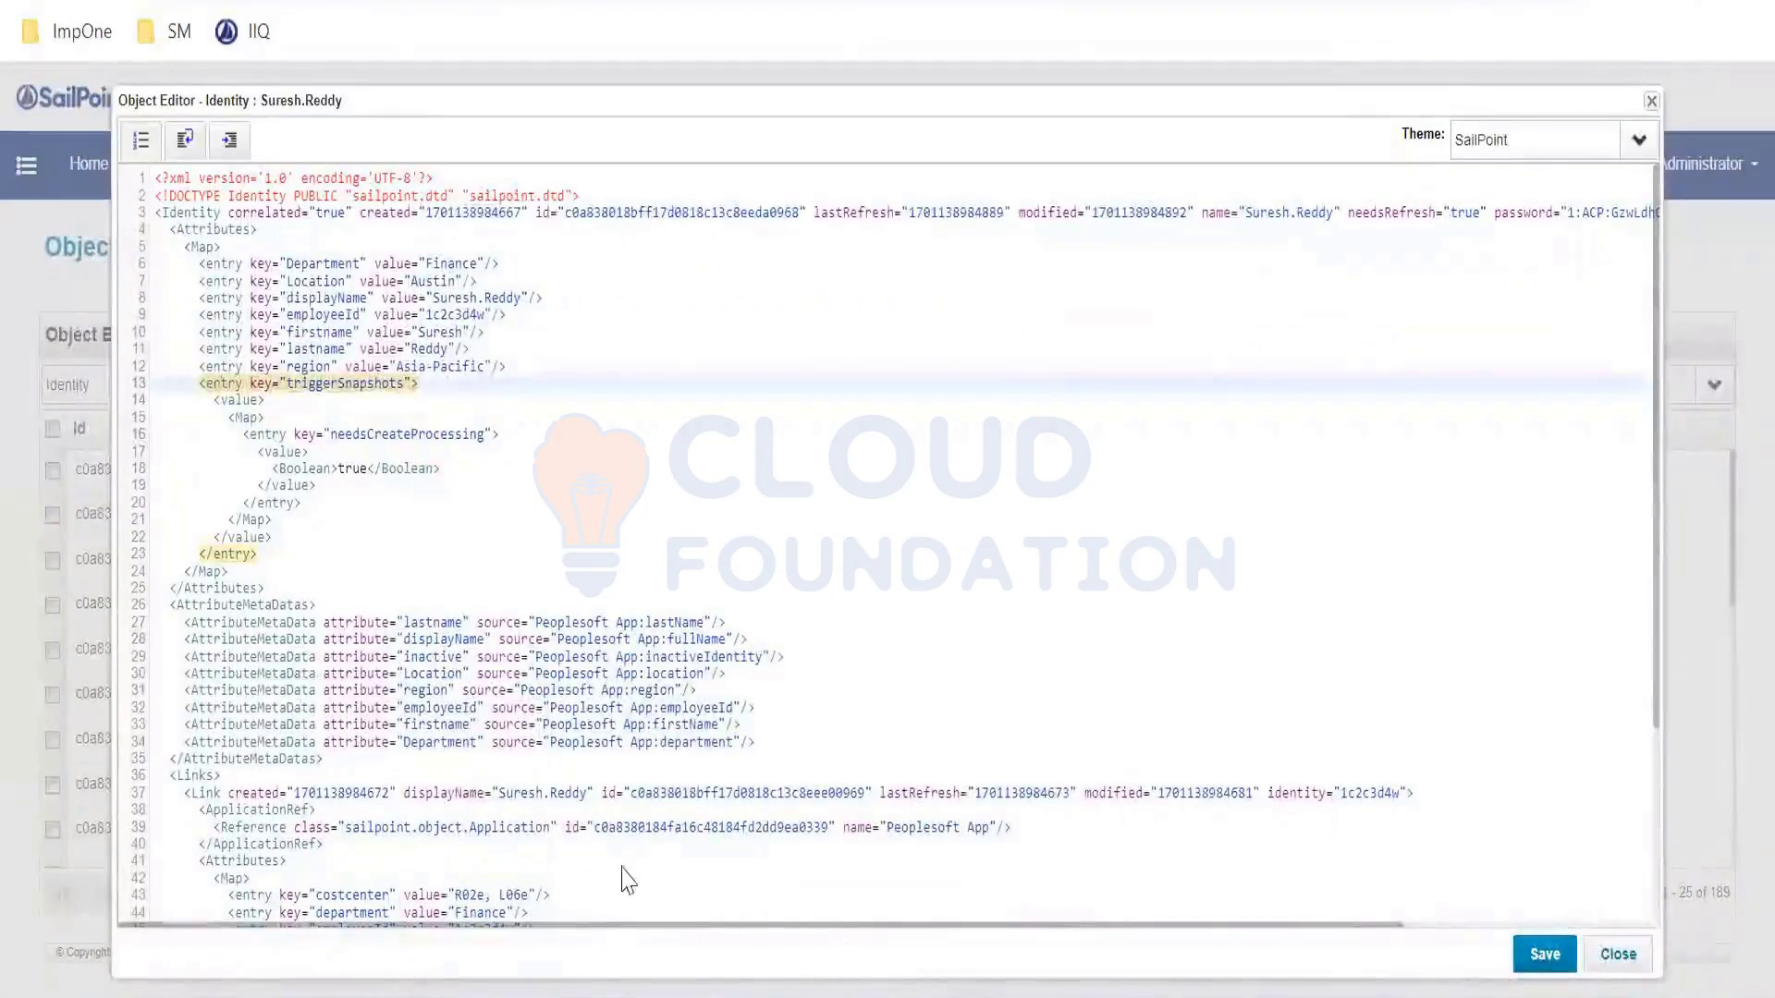
{"action": "key", "text": "super"}
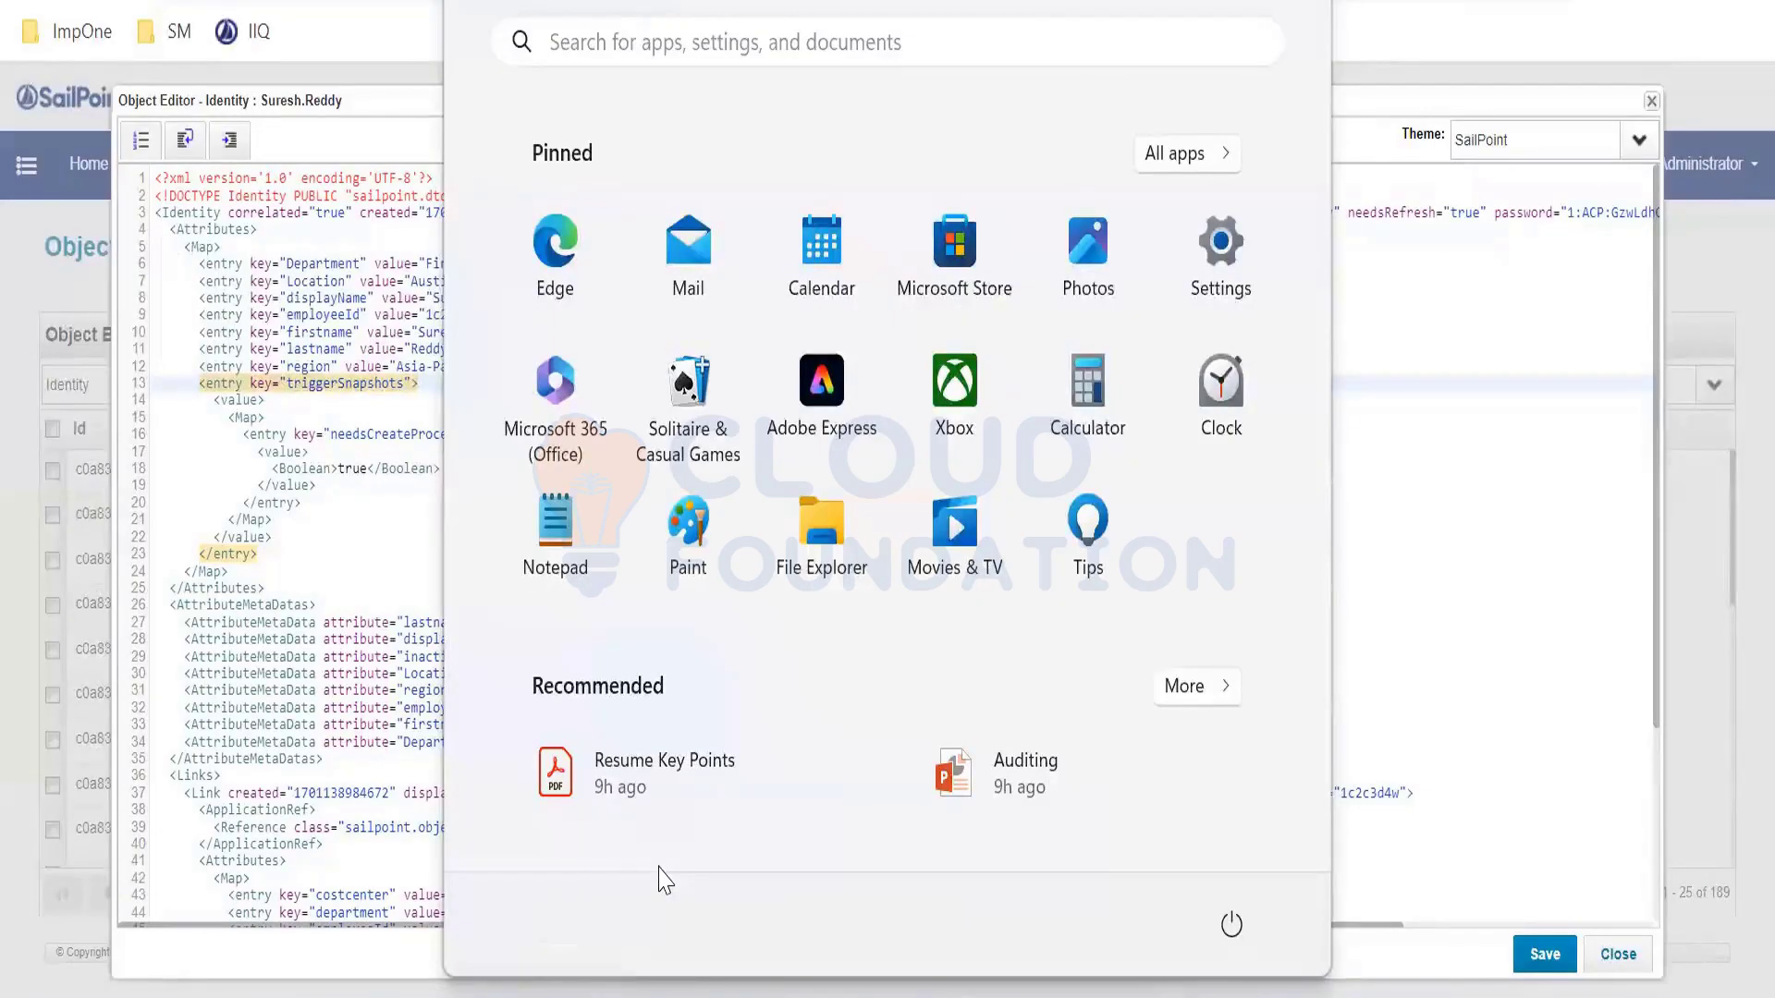
{"action": "key", "text": "super+shift+s"}
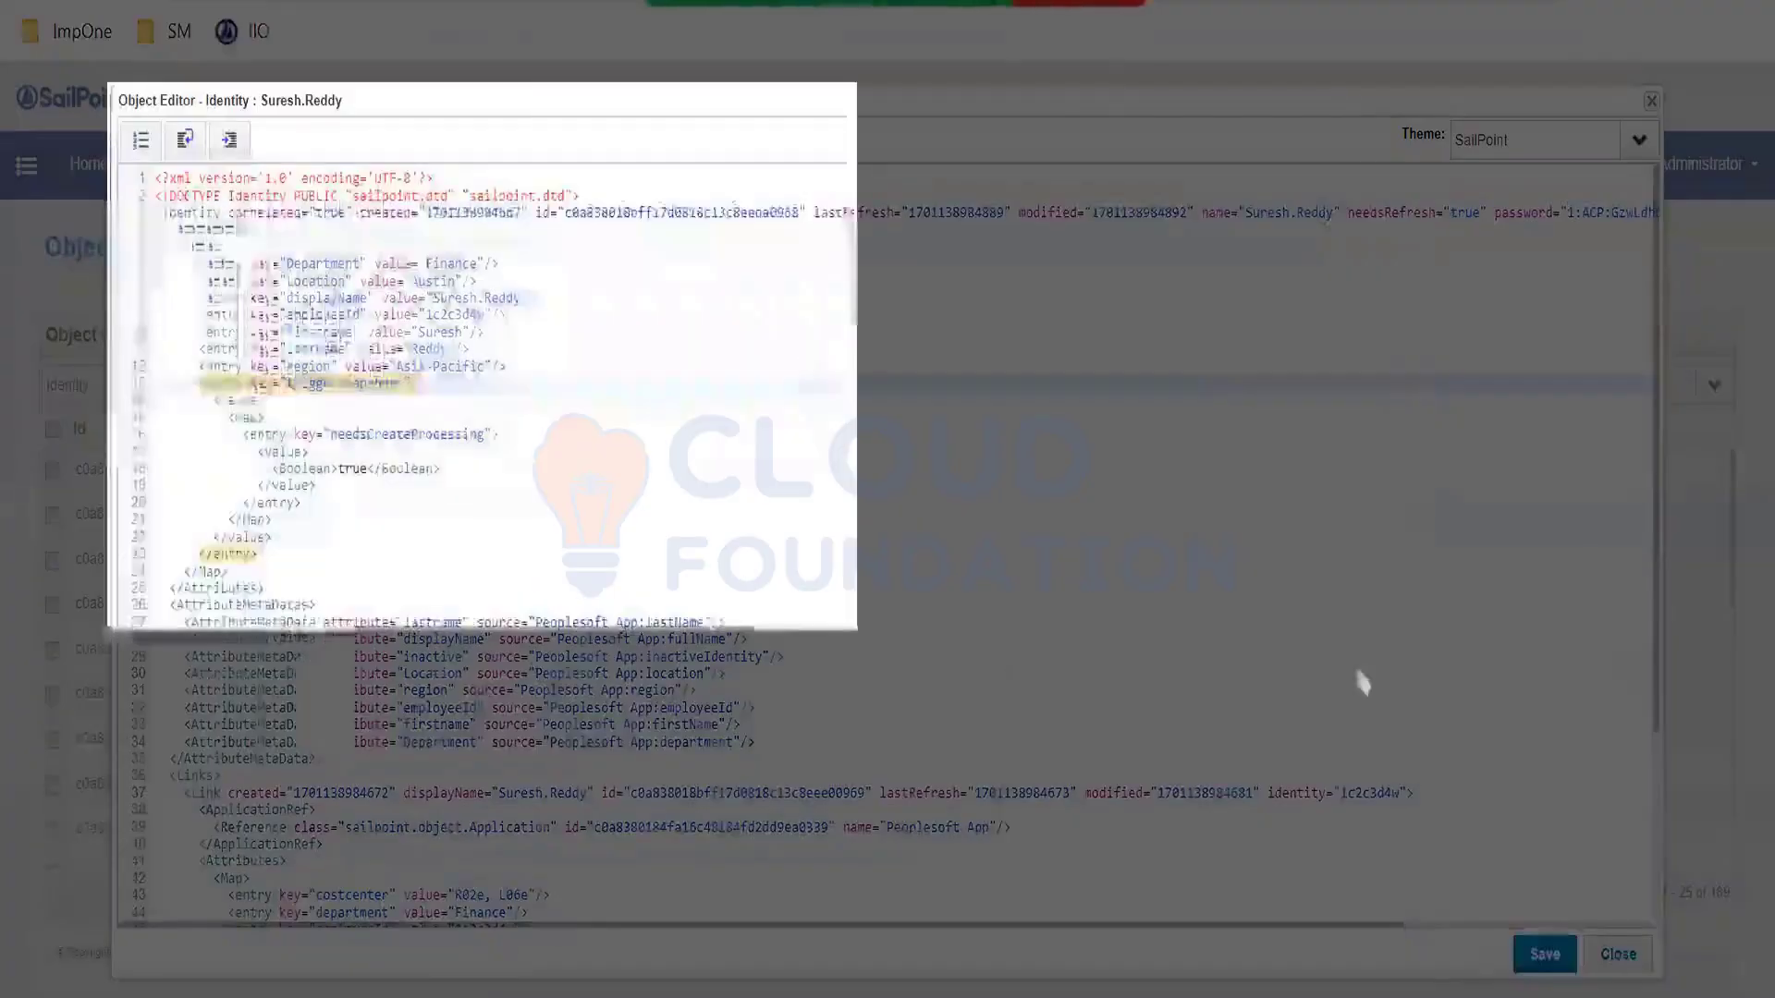
{"action": "left_click_drag", "start_coordinate": [1363, 682], "coordinate": [1655, 963]}
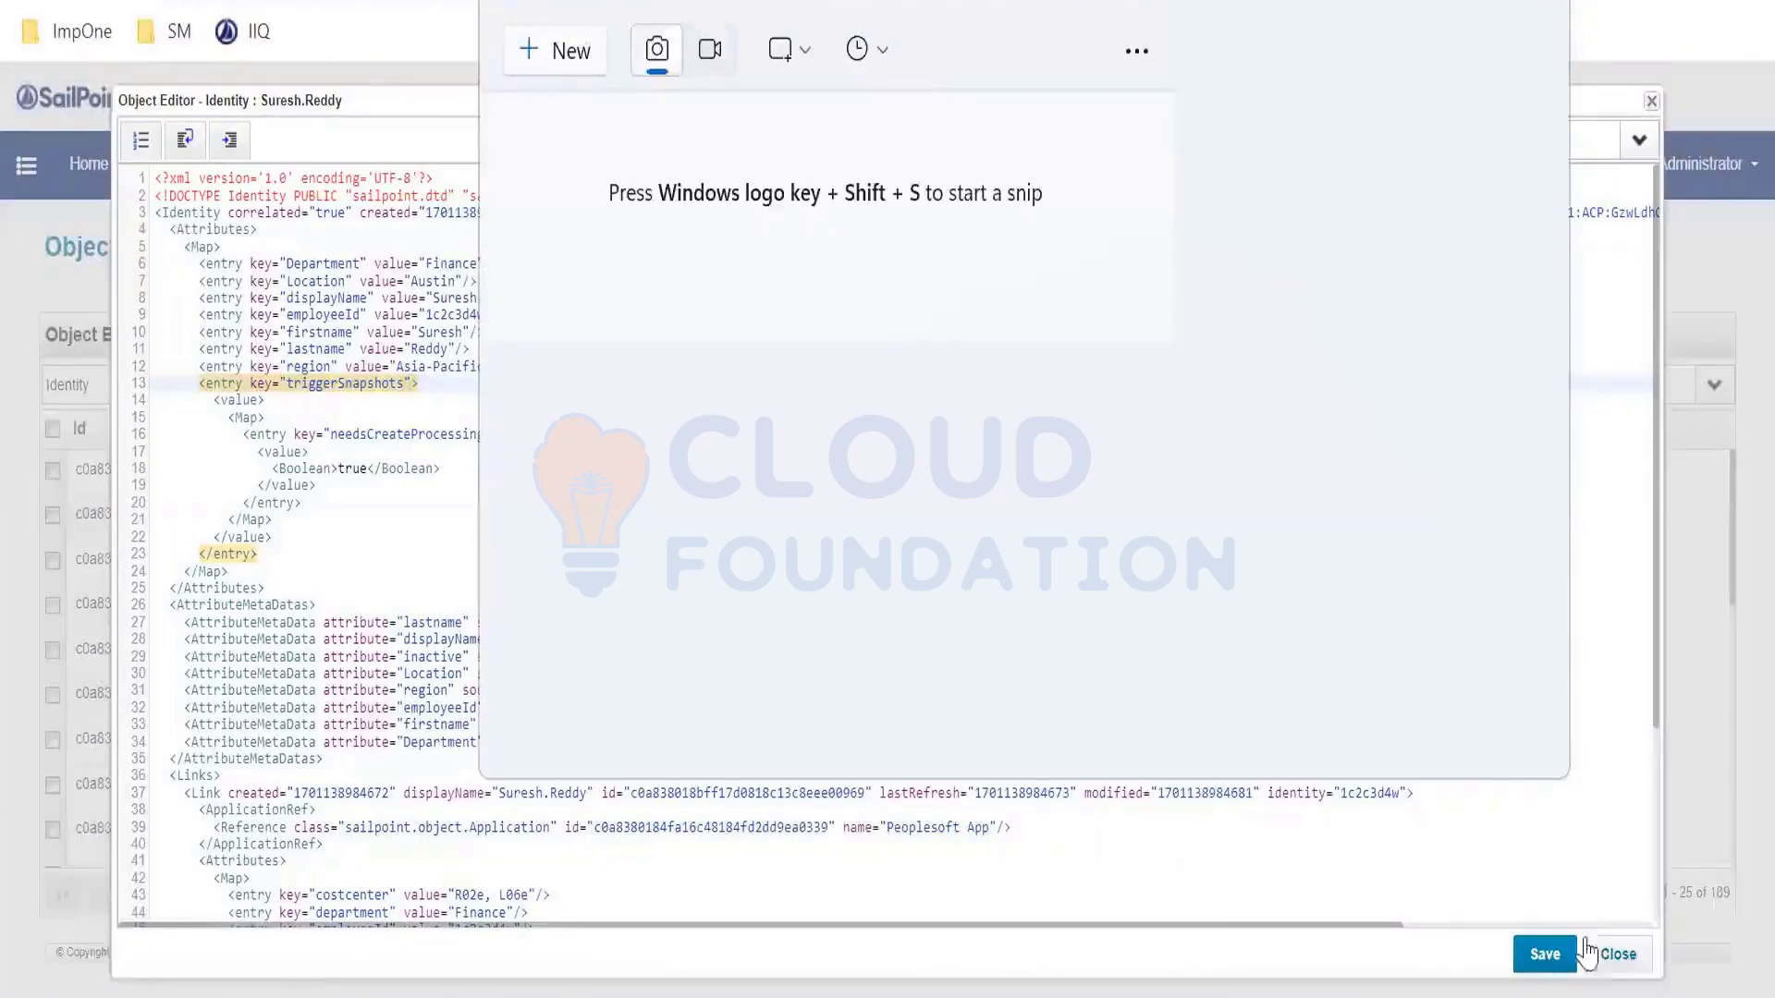
{"action": "left_click", "coordinate": [1618, 954]}
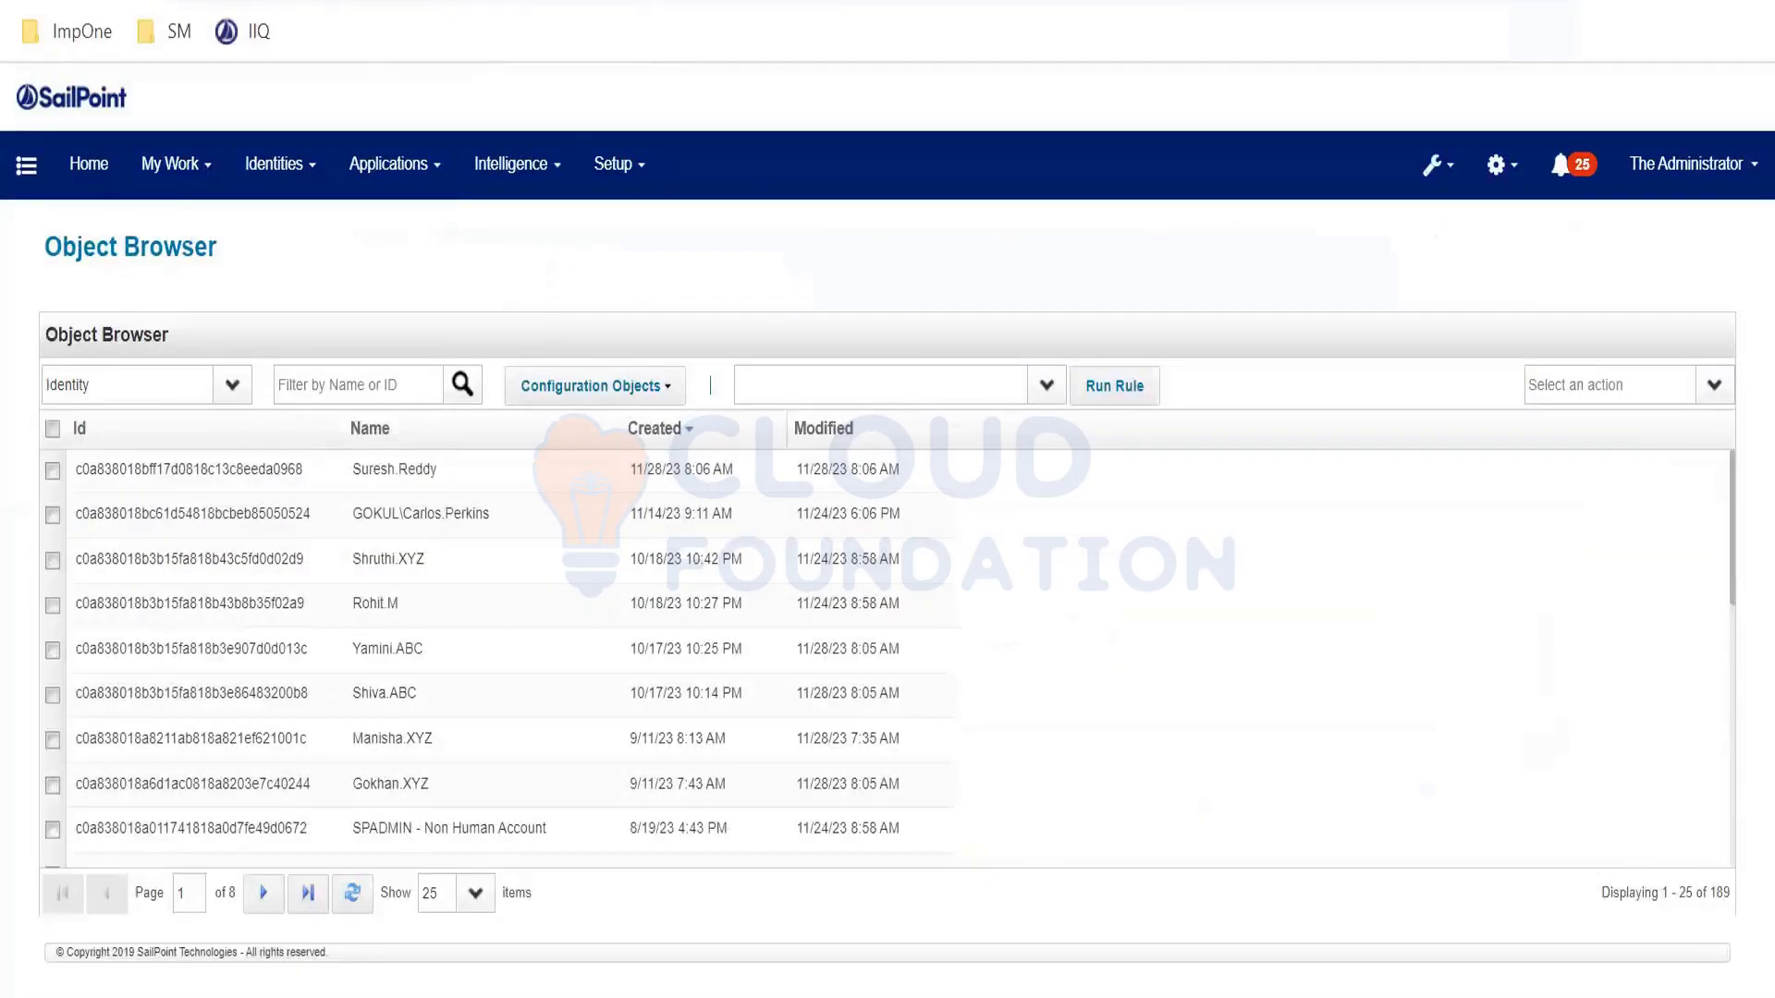
- Filter Setup > Tasks by 'refre' to list the eight refresh tasks, including Refresh Id - Custom
{"action": "left_click", "coordinate": [613, 164]}
{"action": "left_click", "coordinate": [638, 463]}
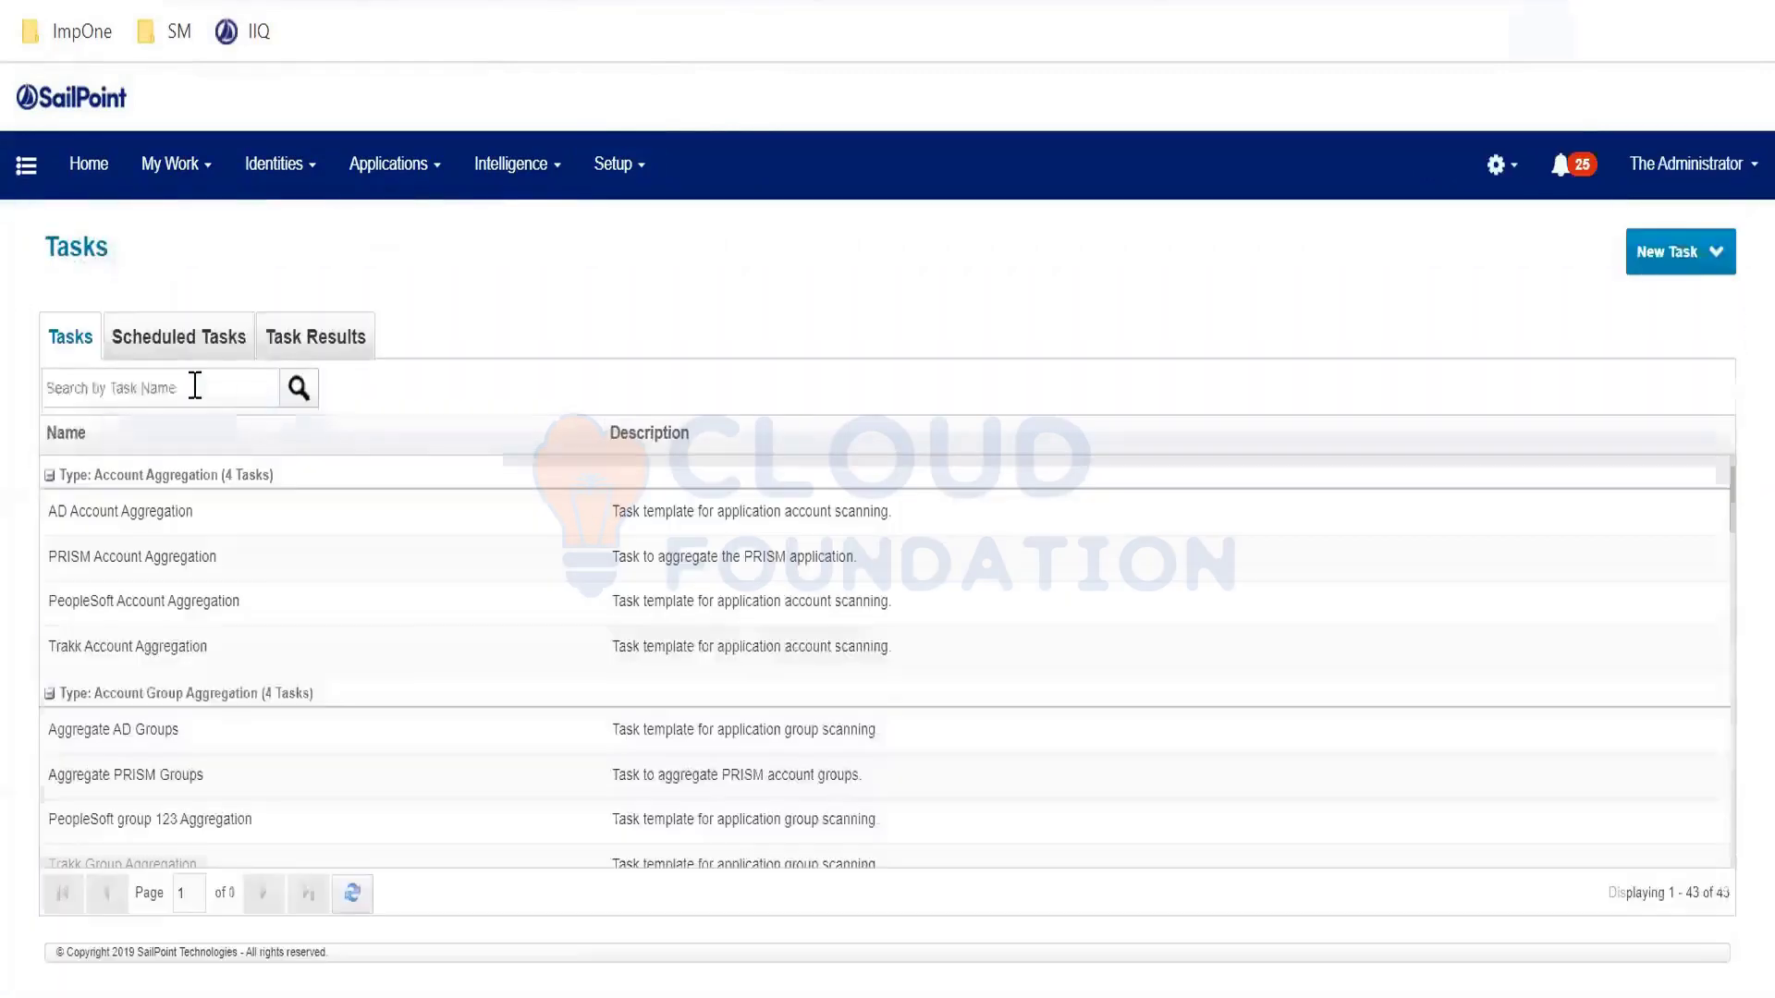
{"action": "left_click", "coordinate": [195, 386]}
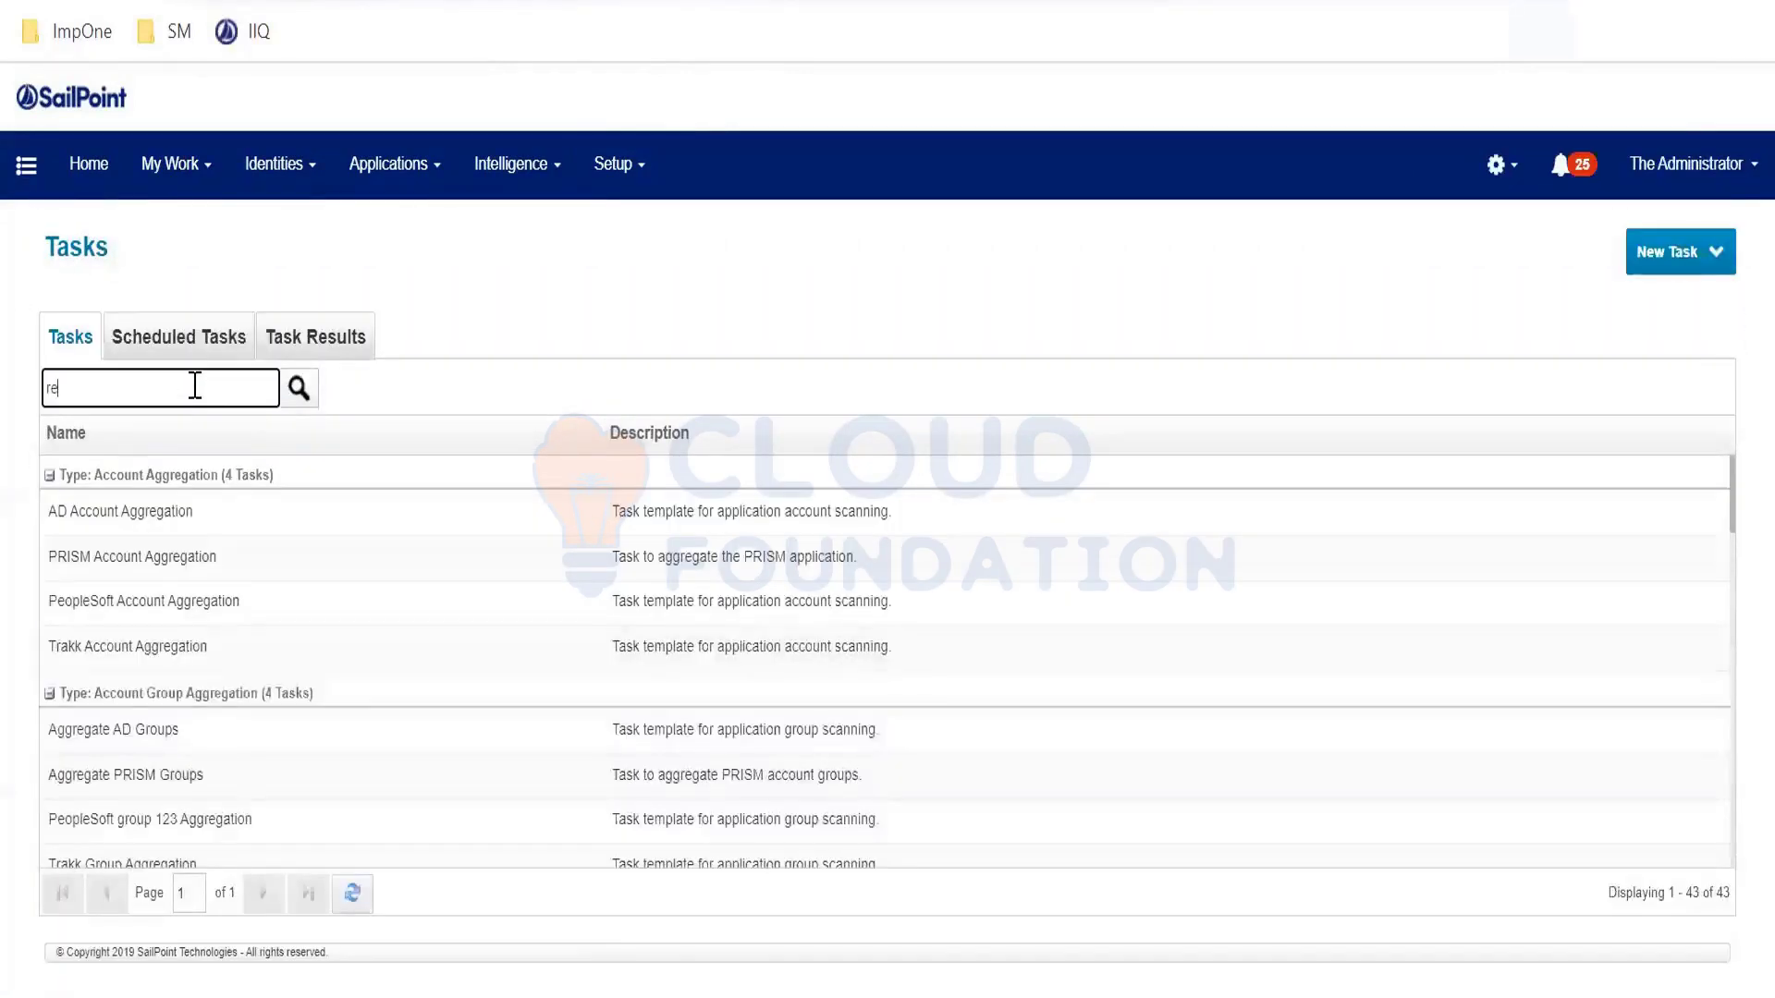
{"action": "key", "text": "Return"}
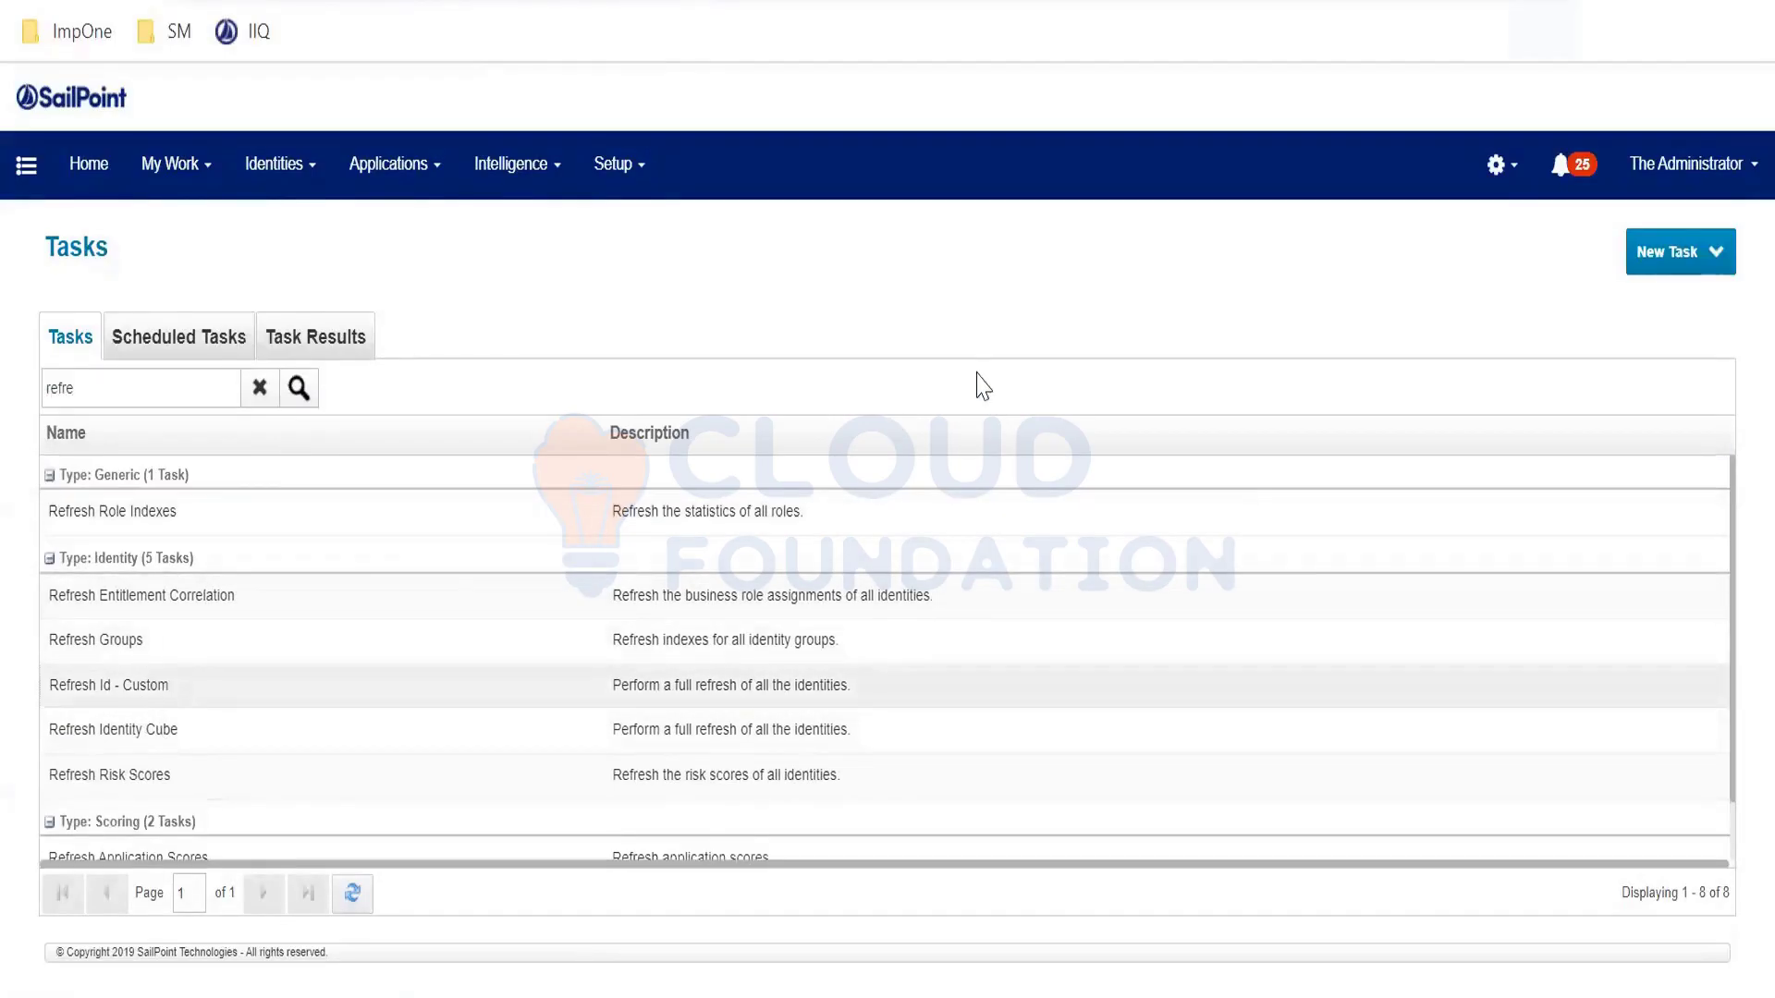
- In the Refresh Id - Custom task, replace the old filter string with id== and the new identity's pasted ID
{"action": "left_click", "coordinate": [998, 685]}
{"action": "scroll", "coordinate": [997, 648], "scroll_direction": "down", "scroll_amount": 5}
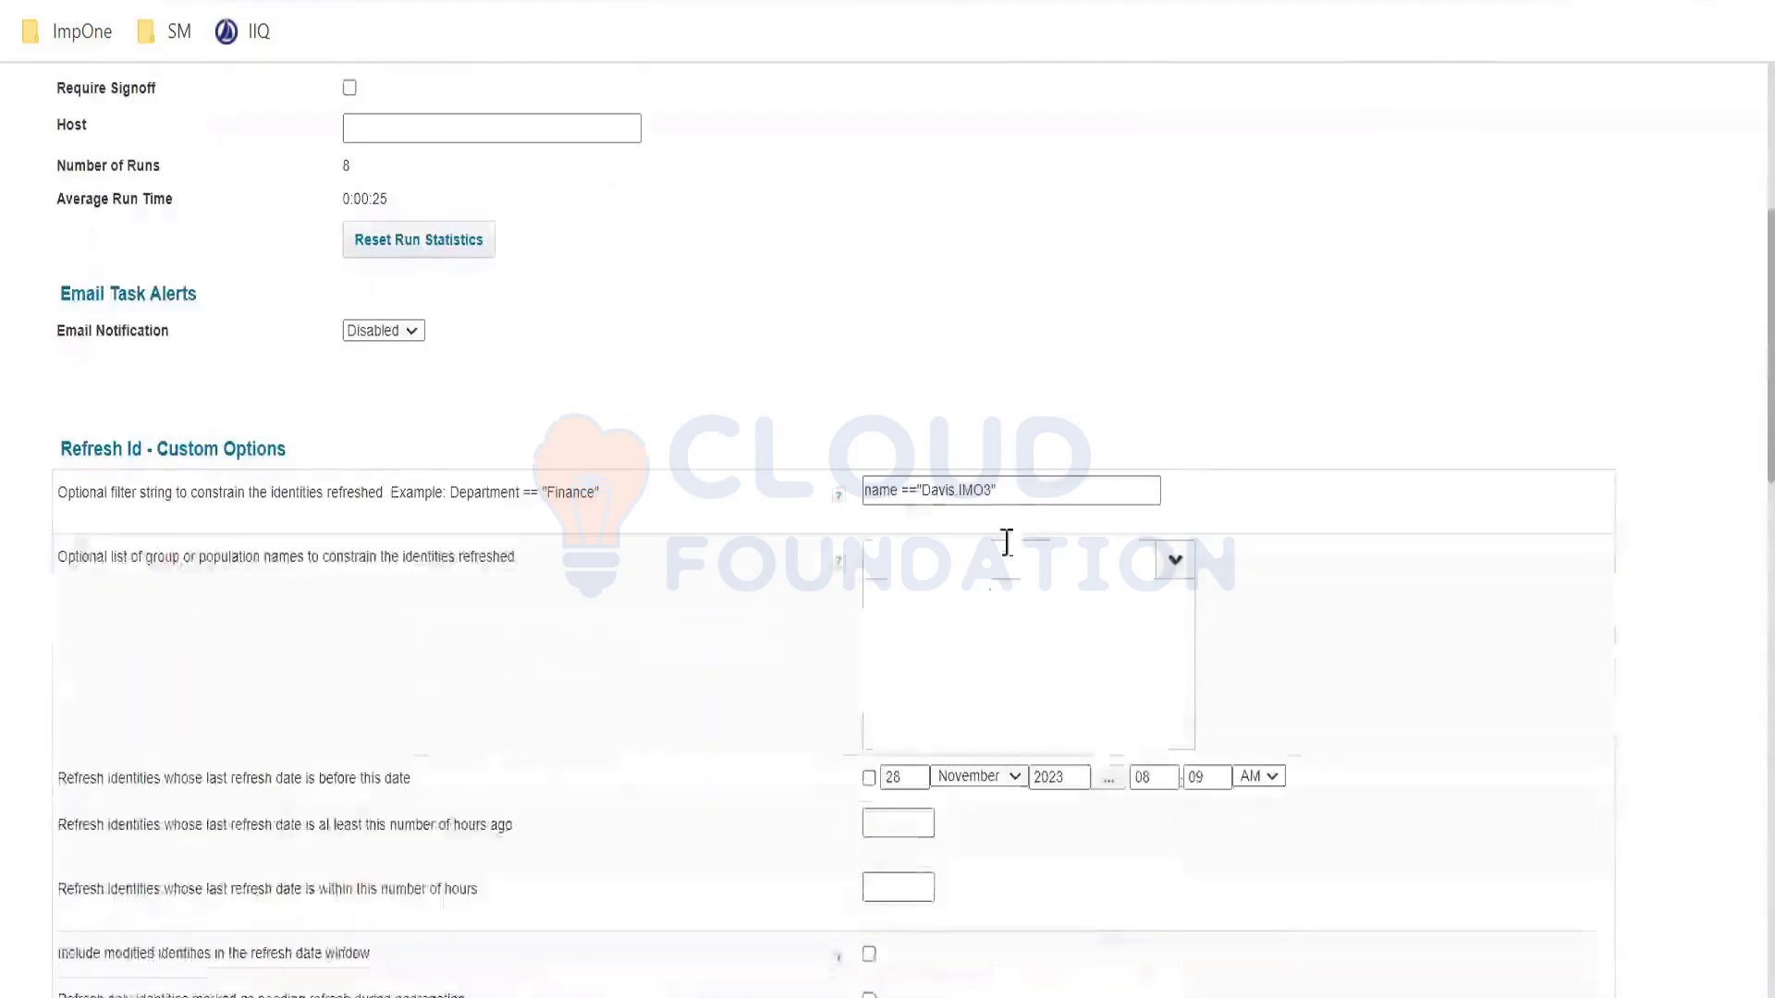
{"action": "triple_click", "coordinate": [1019, 482]}
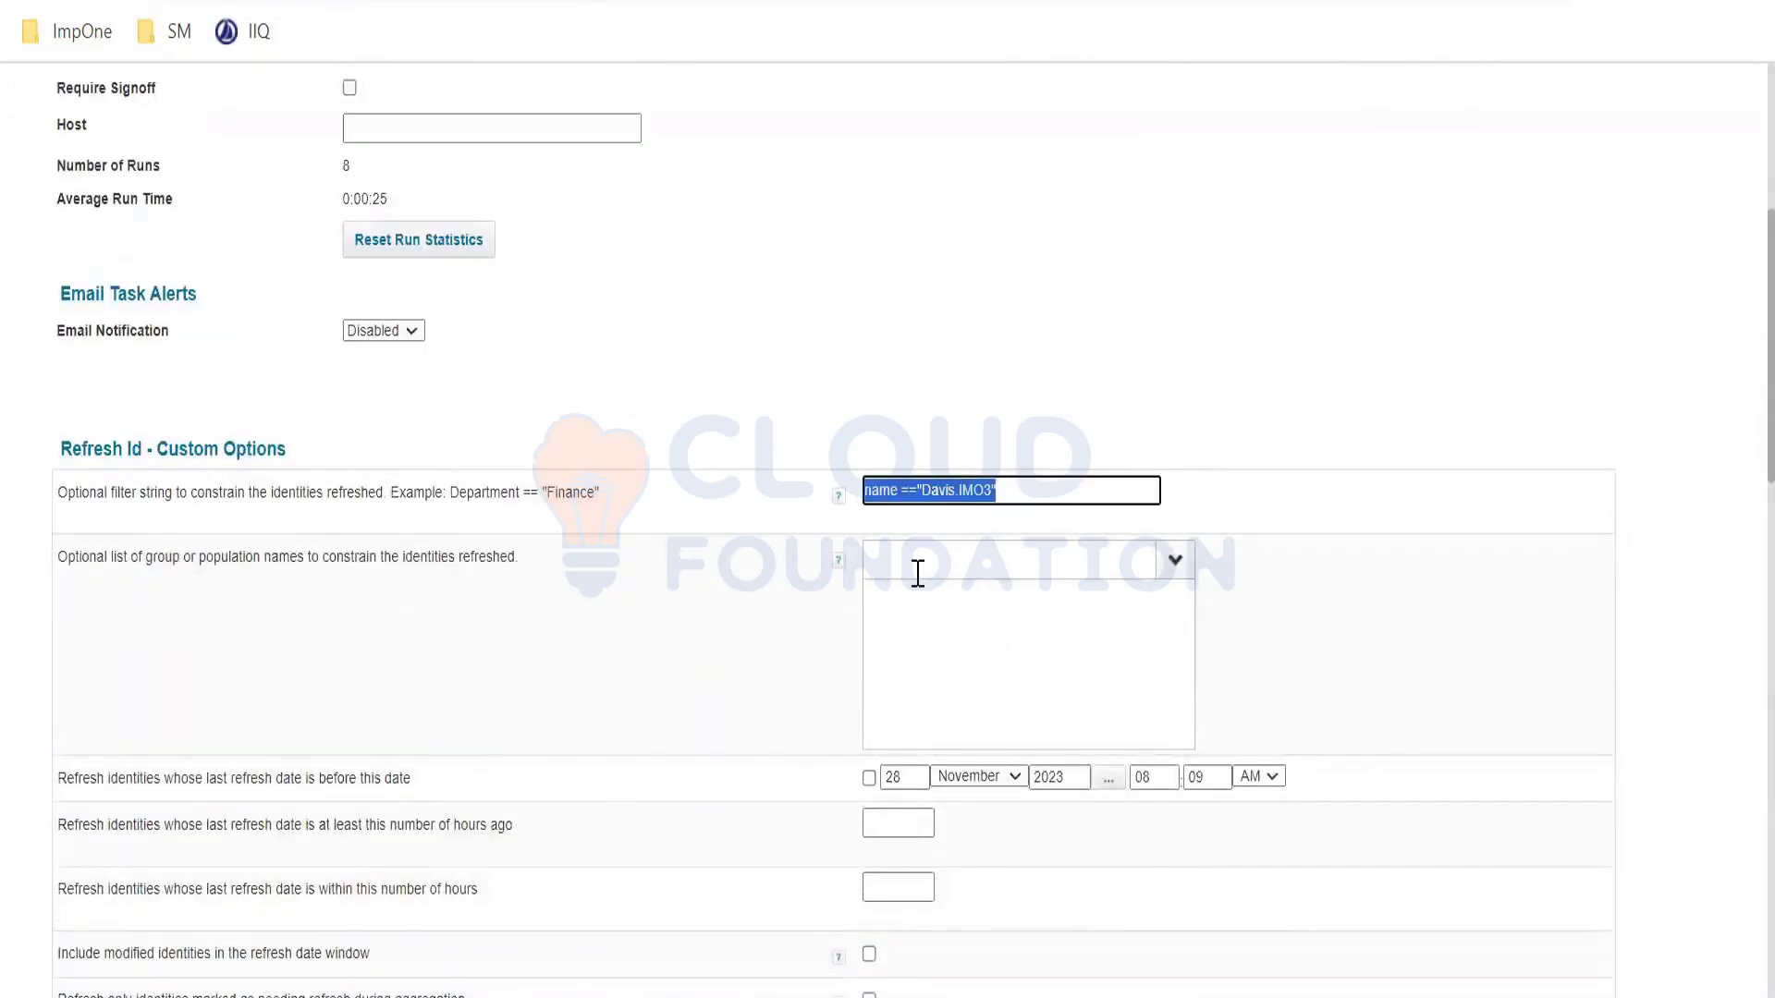
{"action": "key", "text": "BackSpace"}
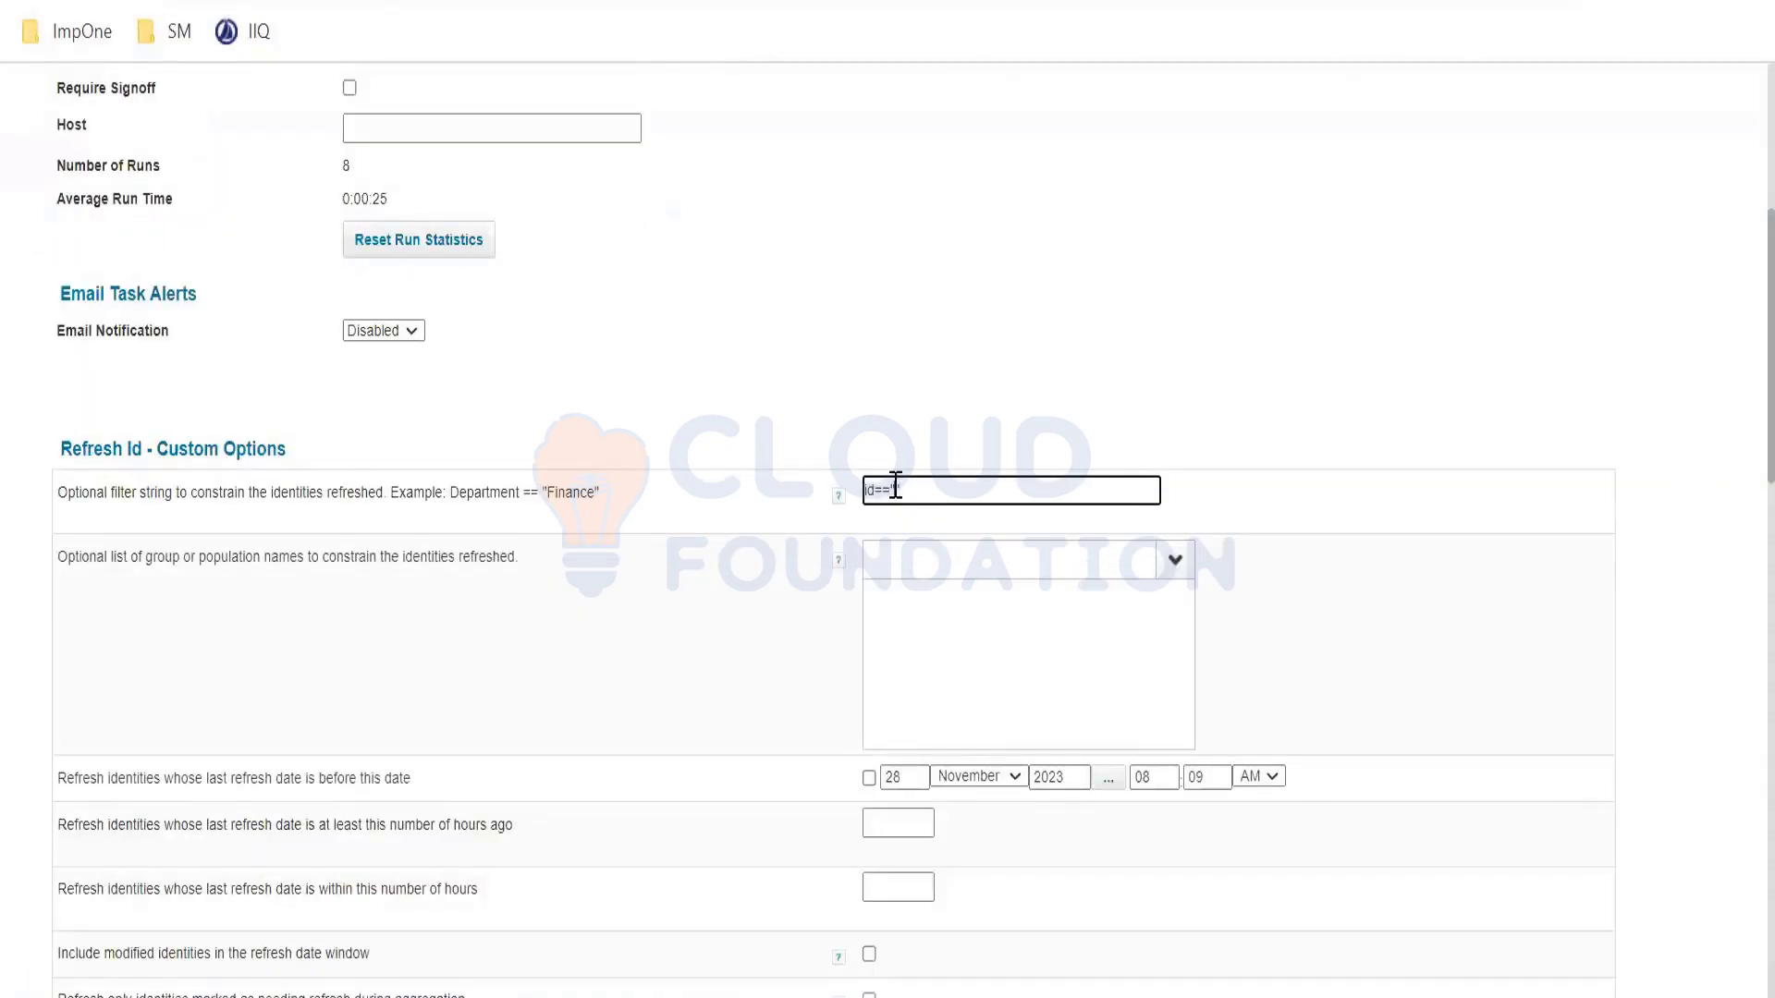
{"action": "key", "text": "ctrl+v"}
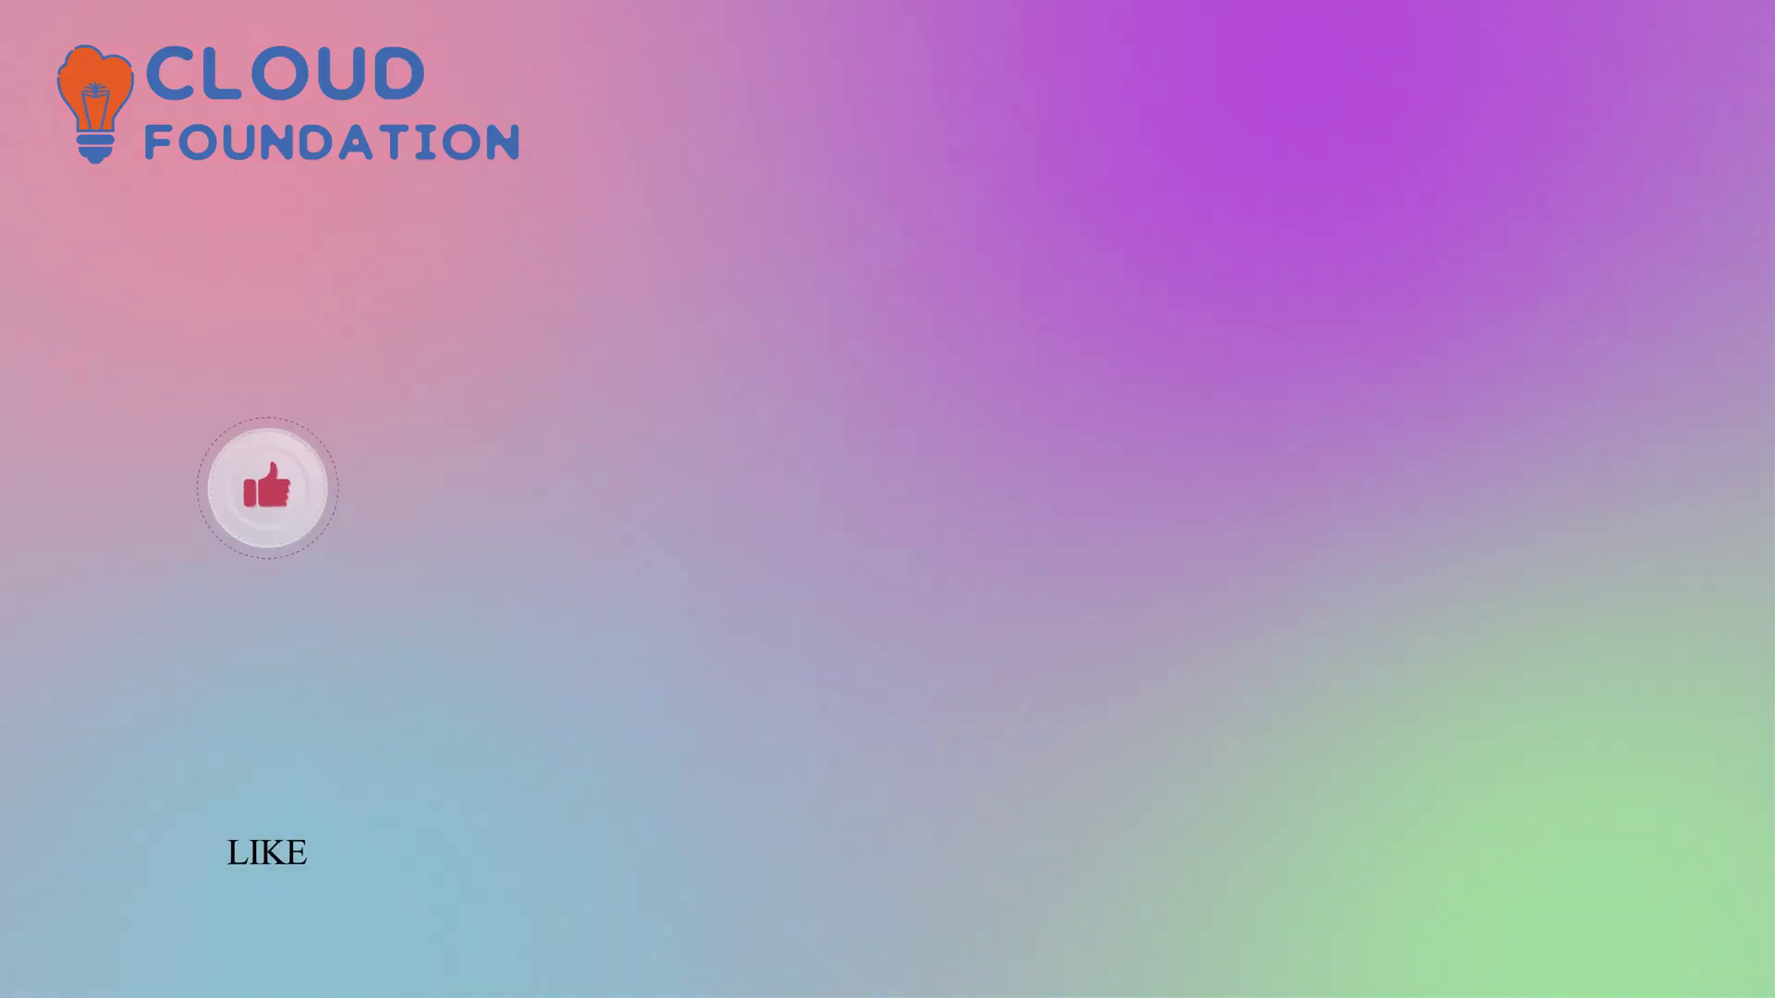